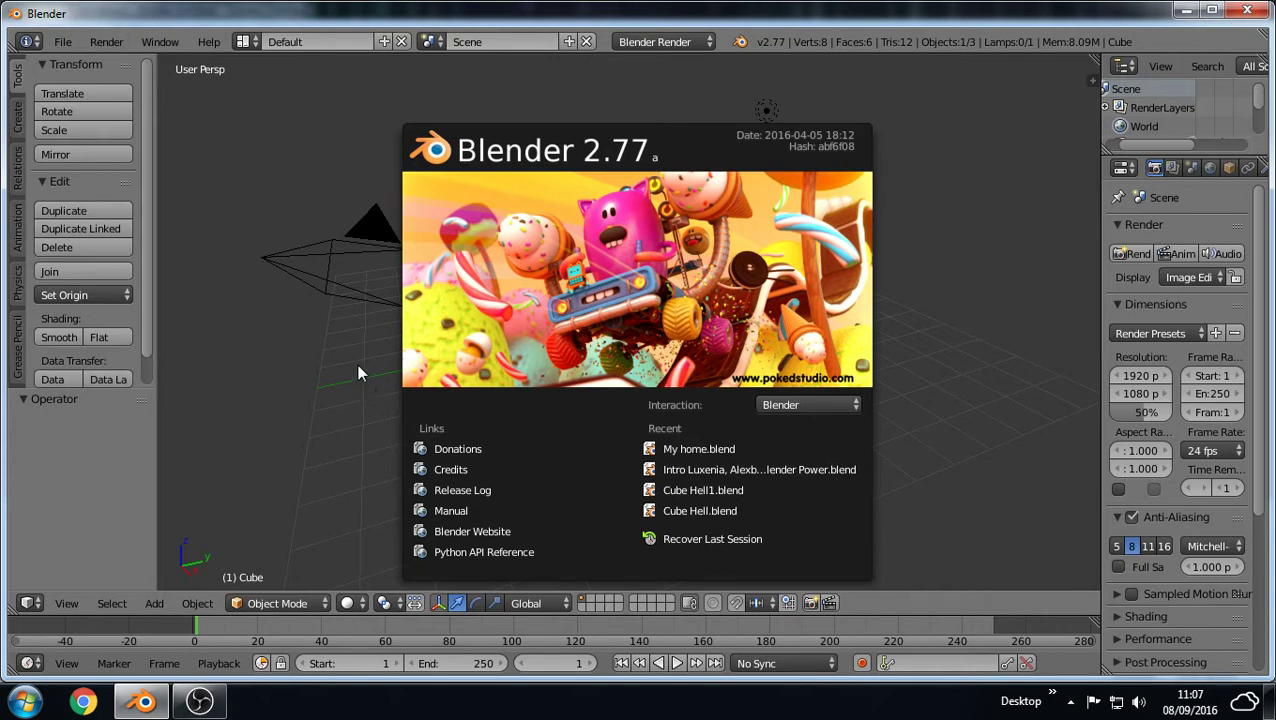
- Close the splash, go fullscreen with Alt+F11, and delete the default Cube via the Outliner
left_click(357, 364)
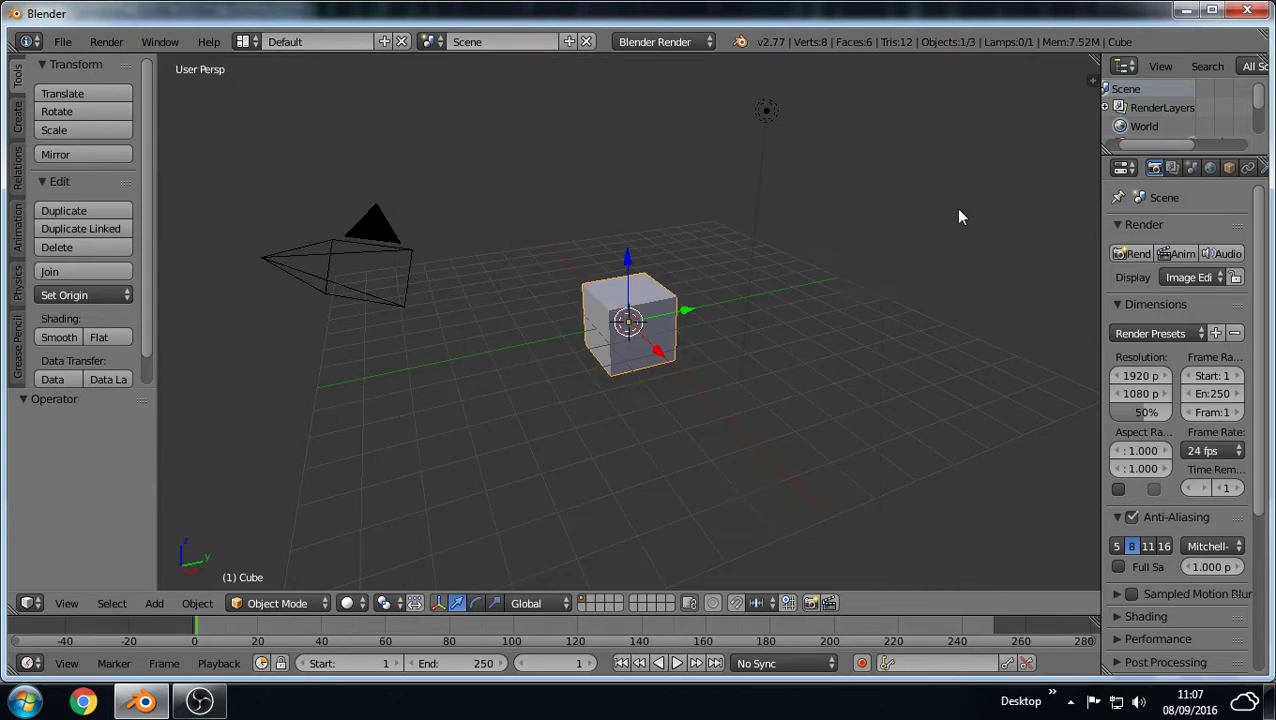
key("alt+F11")
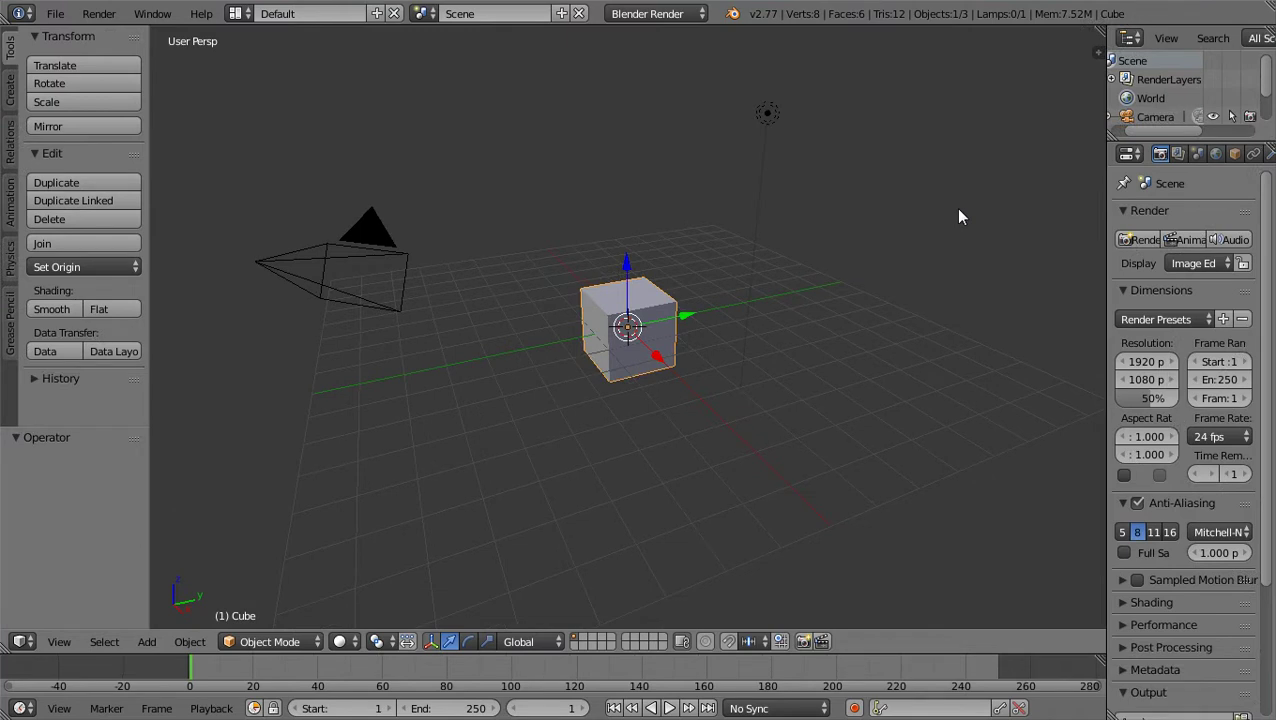
scroll(1160, 95, "down", 2)
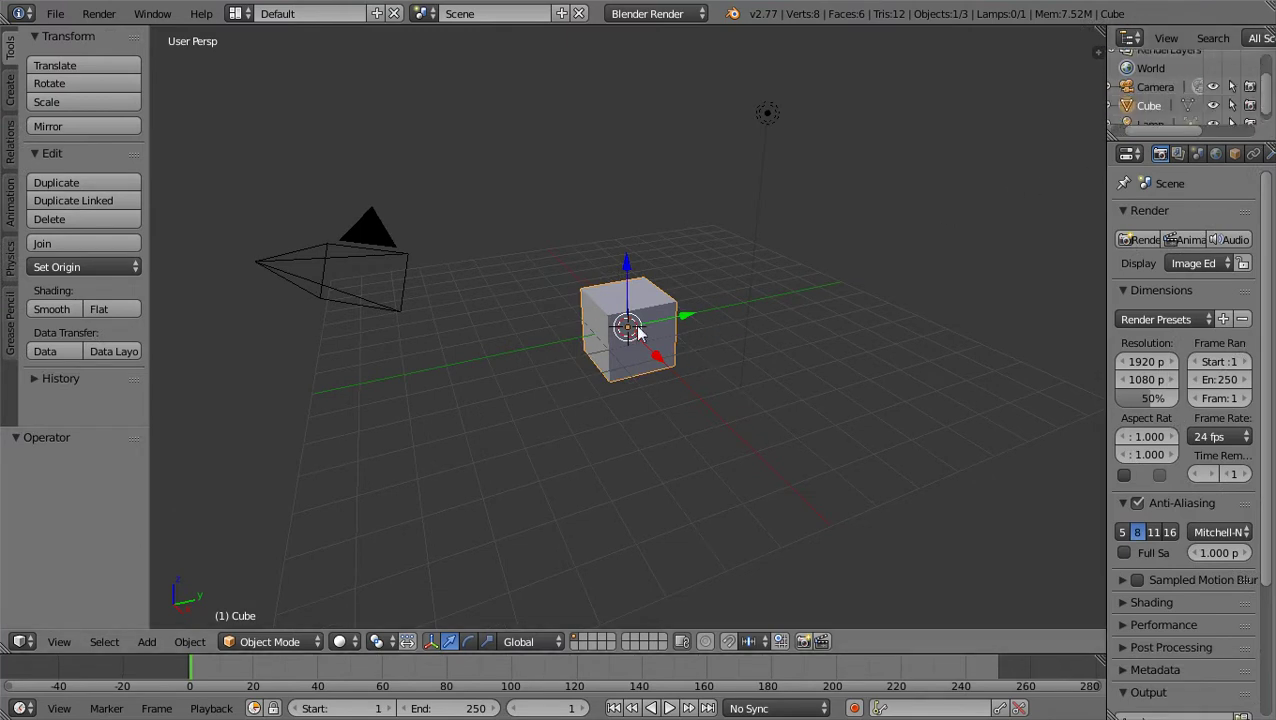
middle_click_drag(812, 277, 950, 230)
right_click(1150, 106)
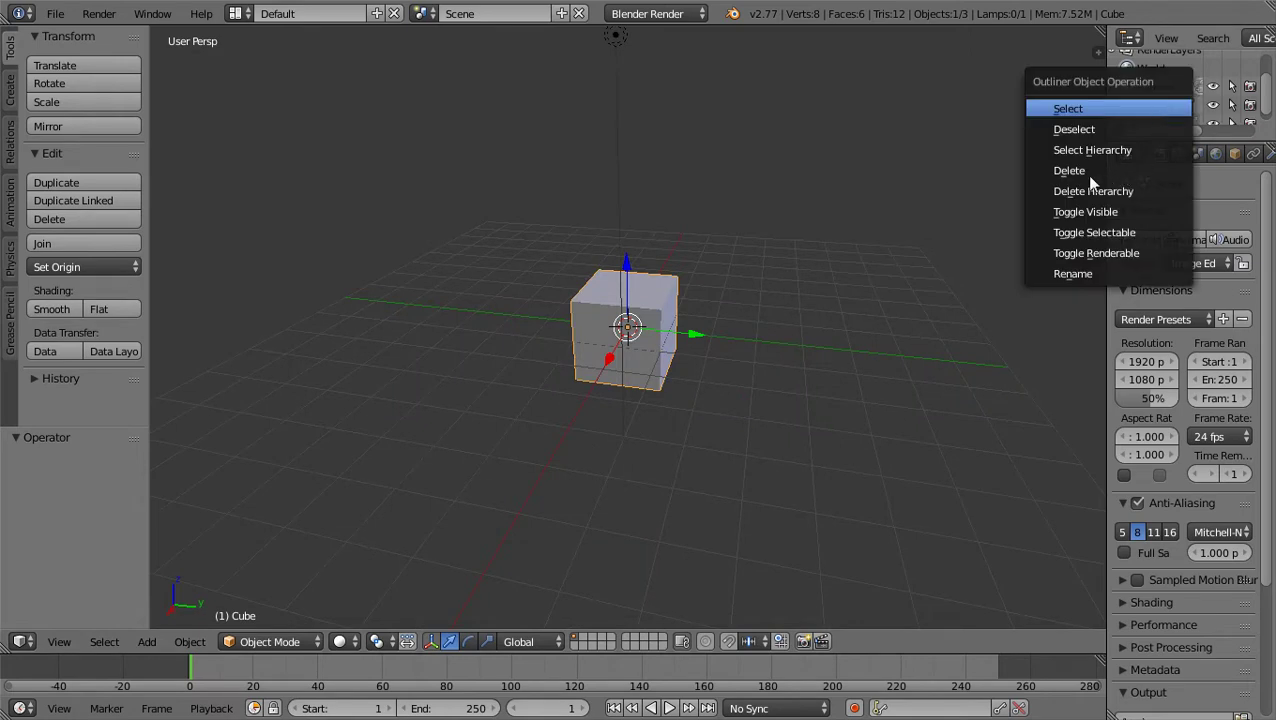
left_click(1085, 174)
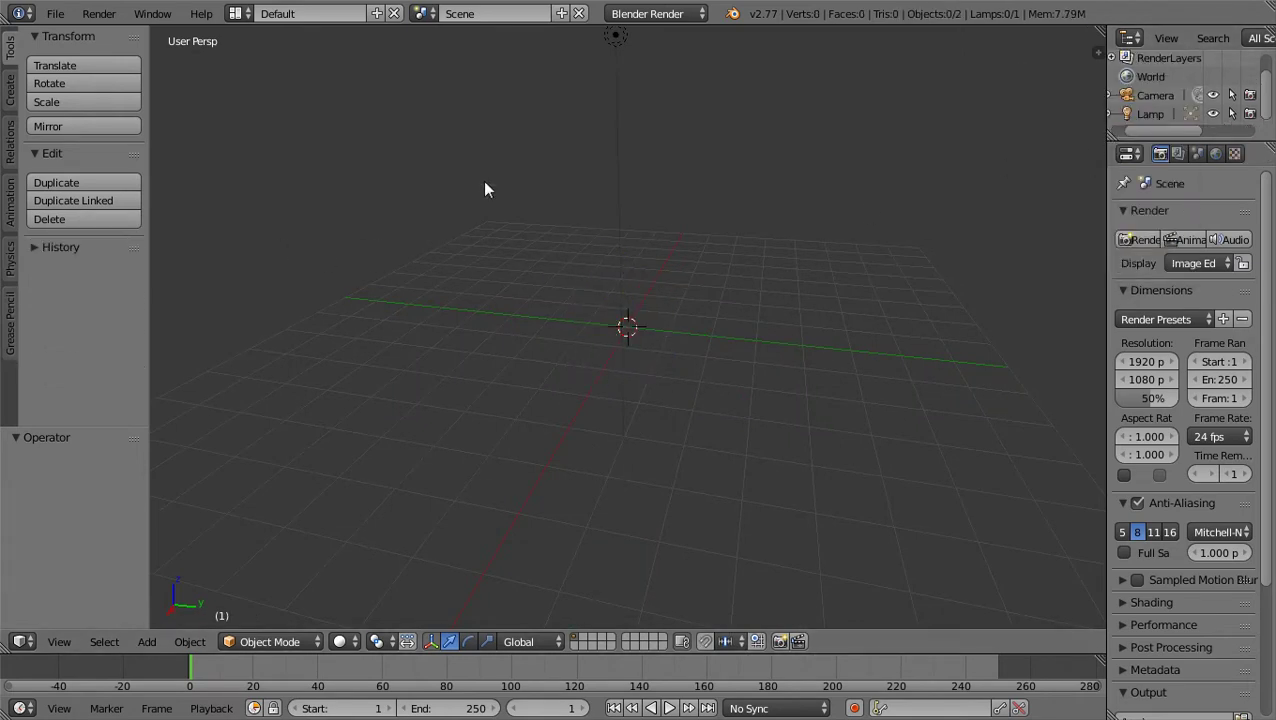
- Add a plane and set its Scale X to 7 and Scale Y to 5
left_click(9, 89)
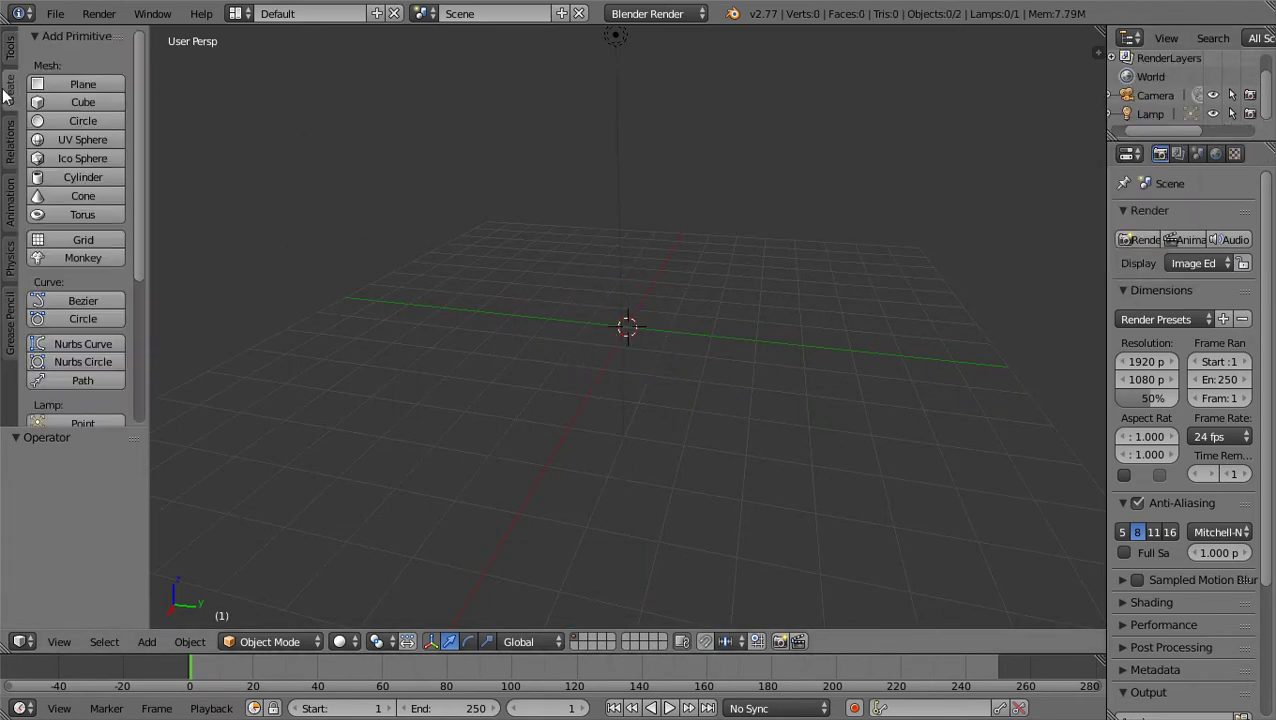
left_click(79, 85)
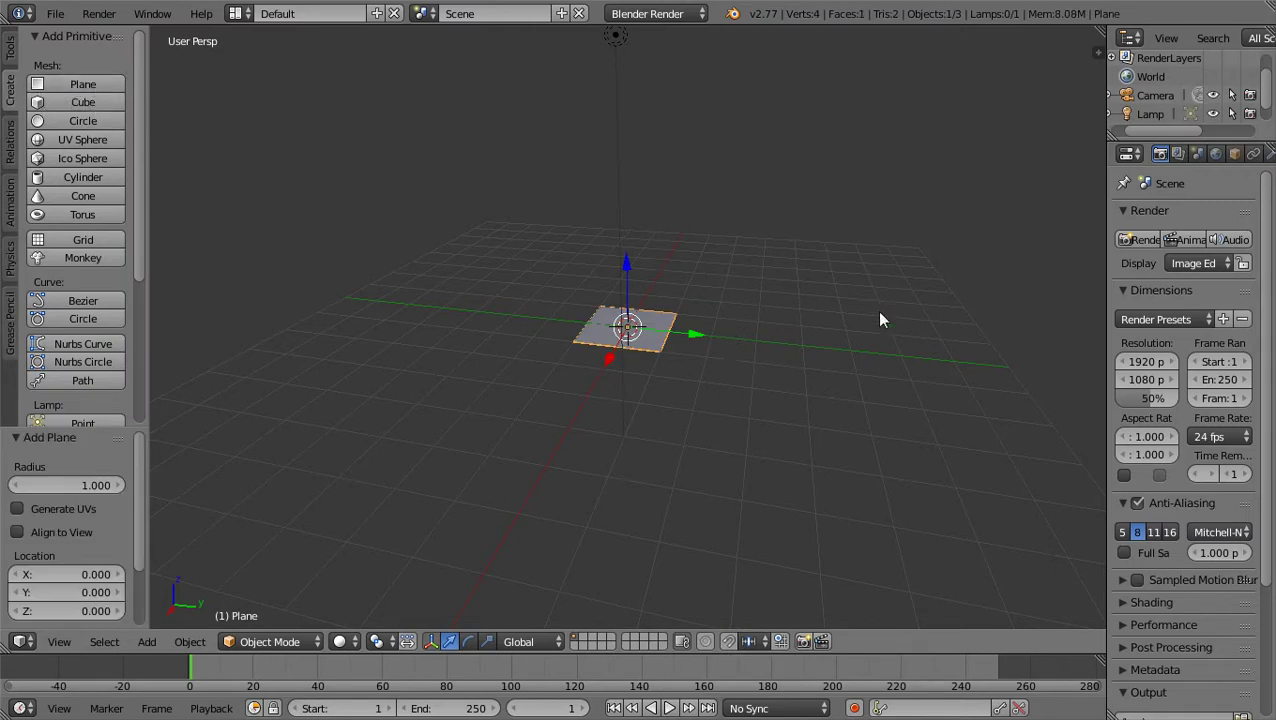
left_click(1236, 154)
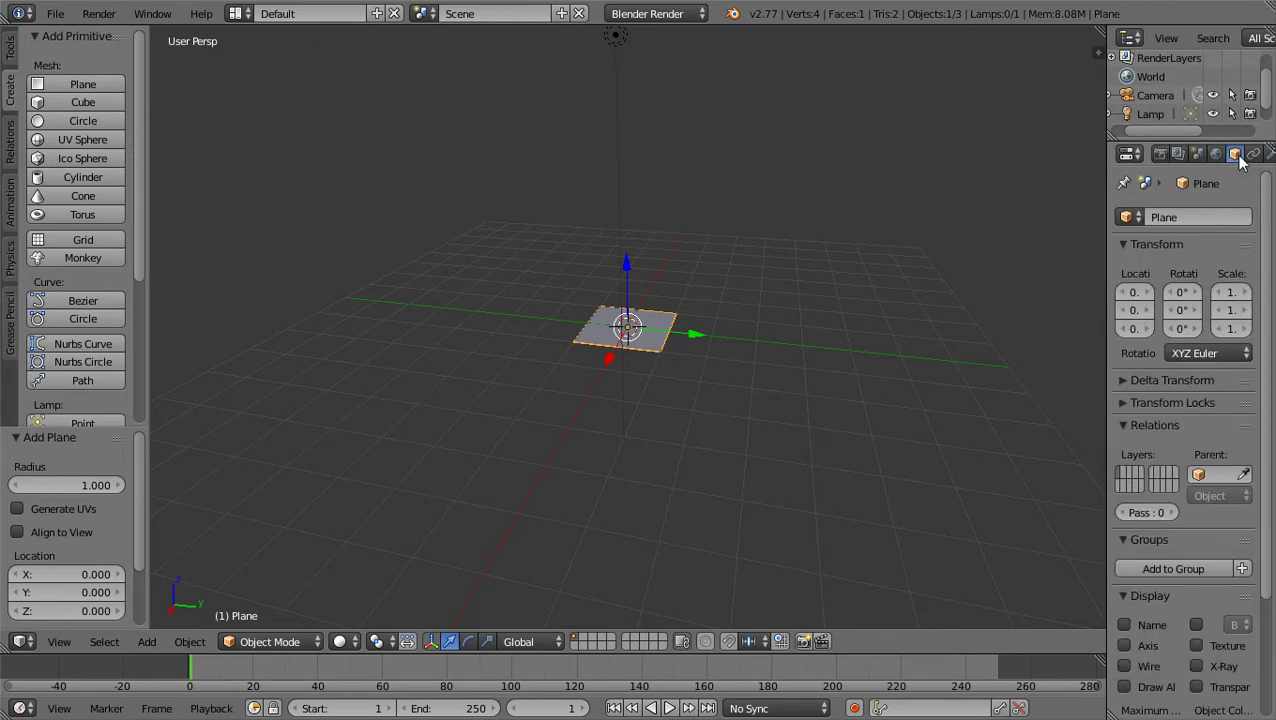
left_click(1232, 292)
type("0.99")
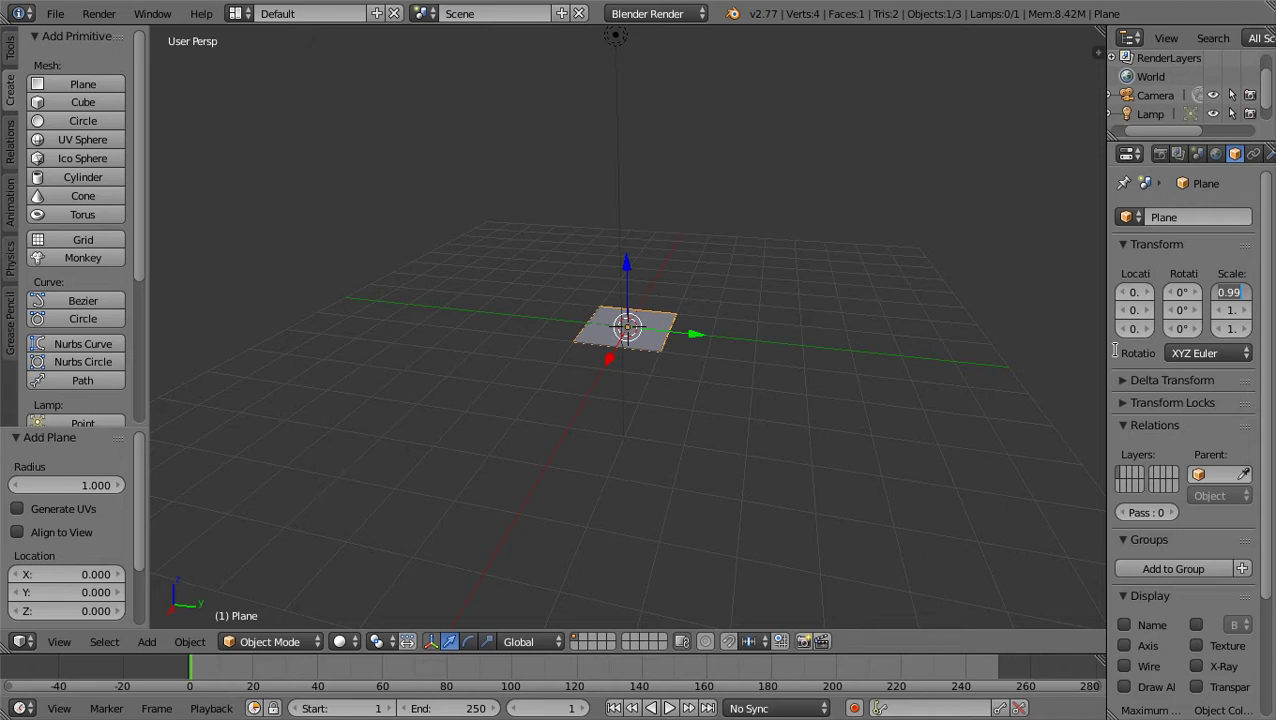
type("7")
key("Return")
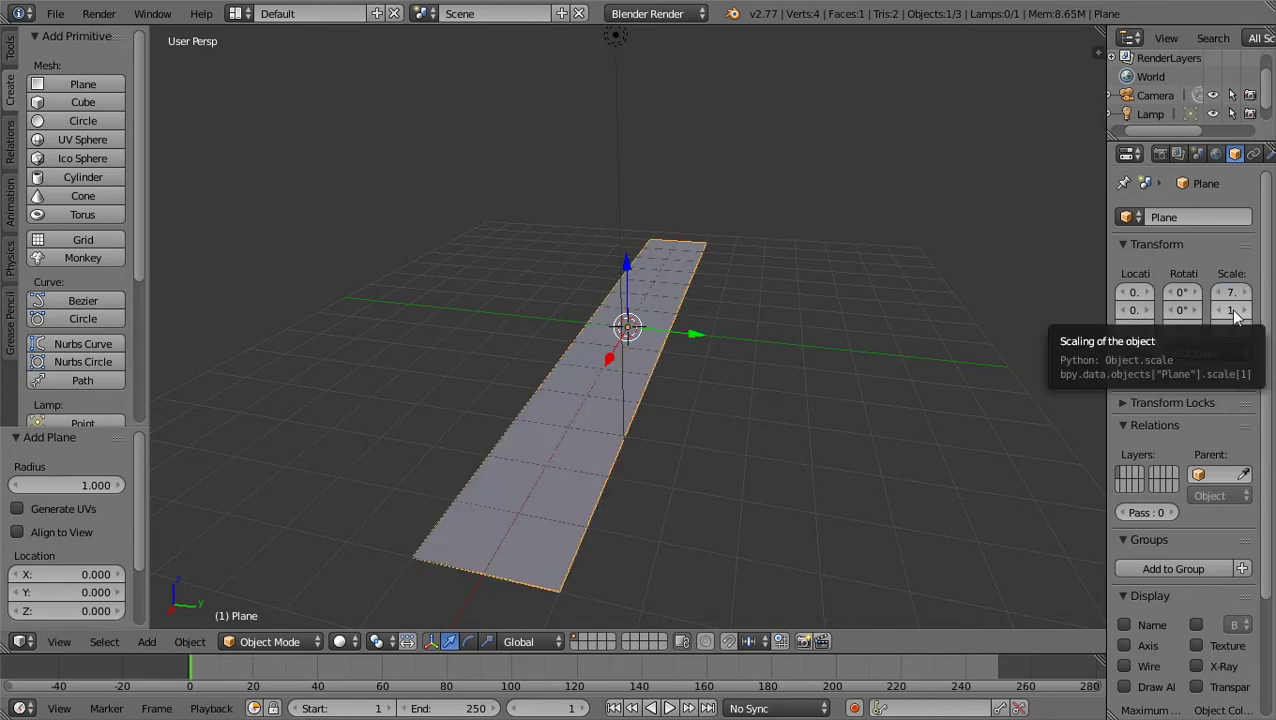
left_click(1228, 312)
type("5")
key("Return")
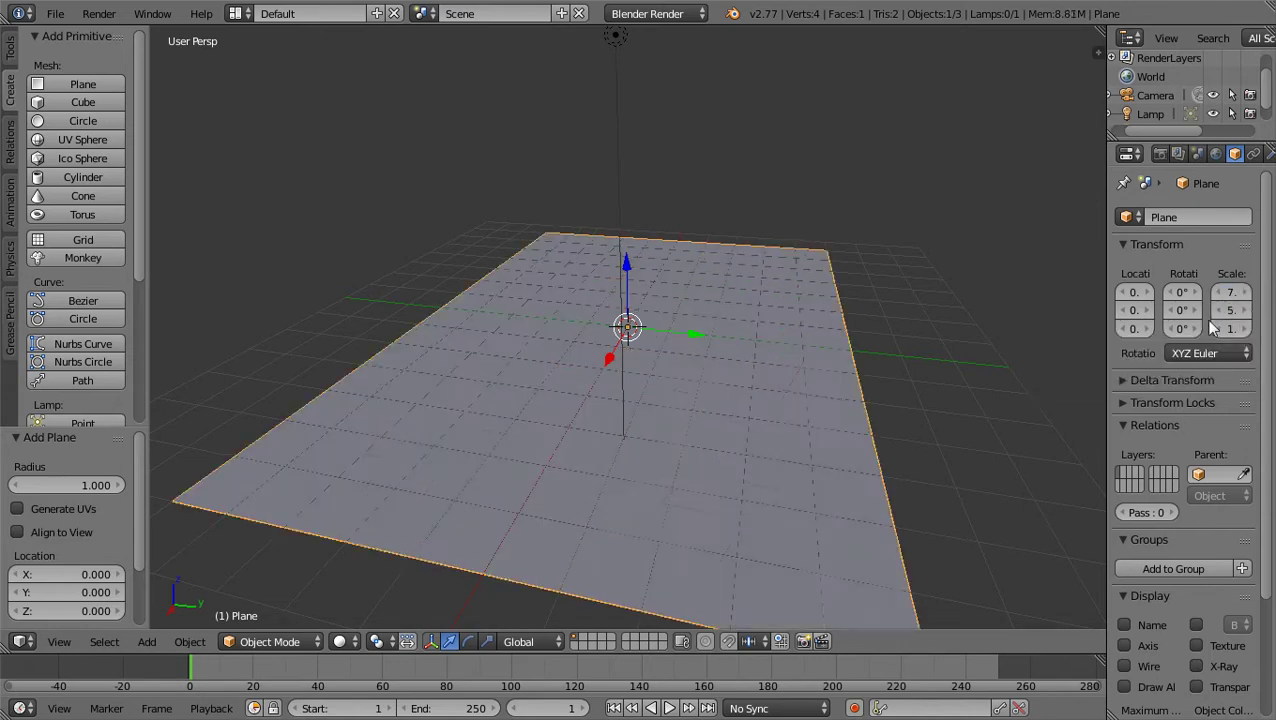
middle_click_drag(715, 270, 643, 320)
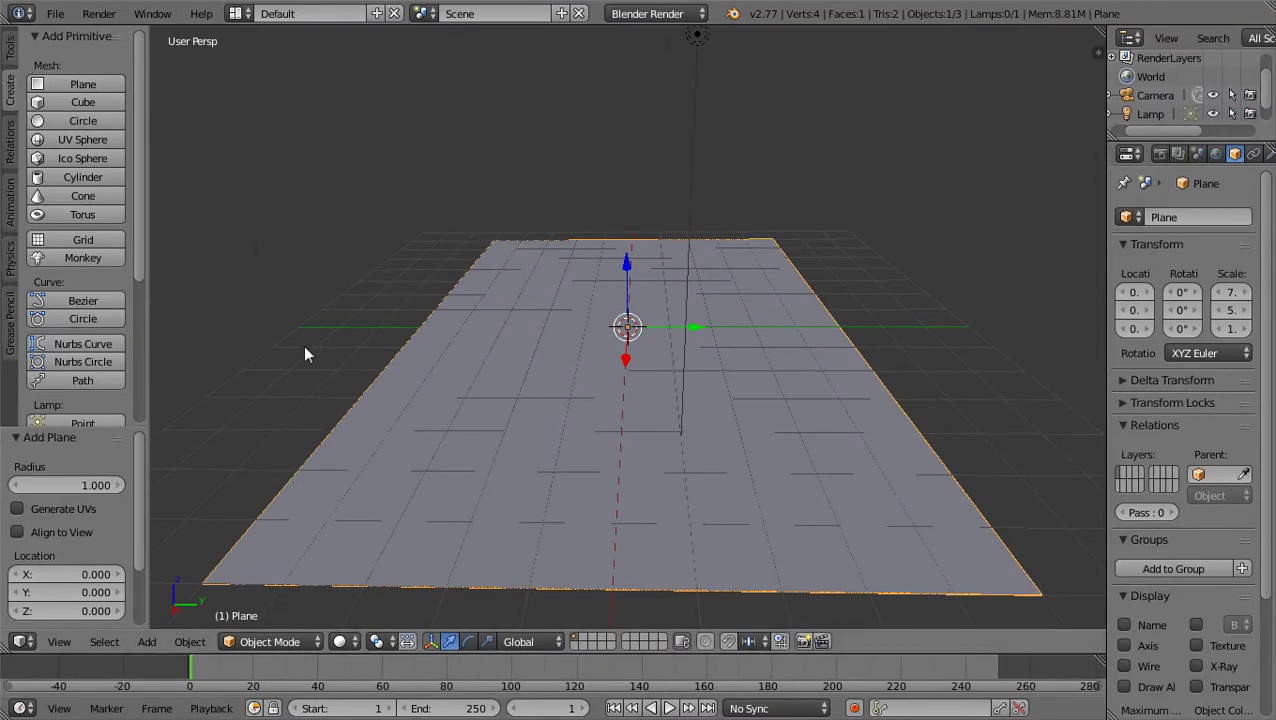
middle_click_drag(317, 325, 671, 262)
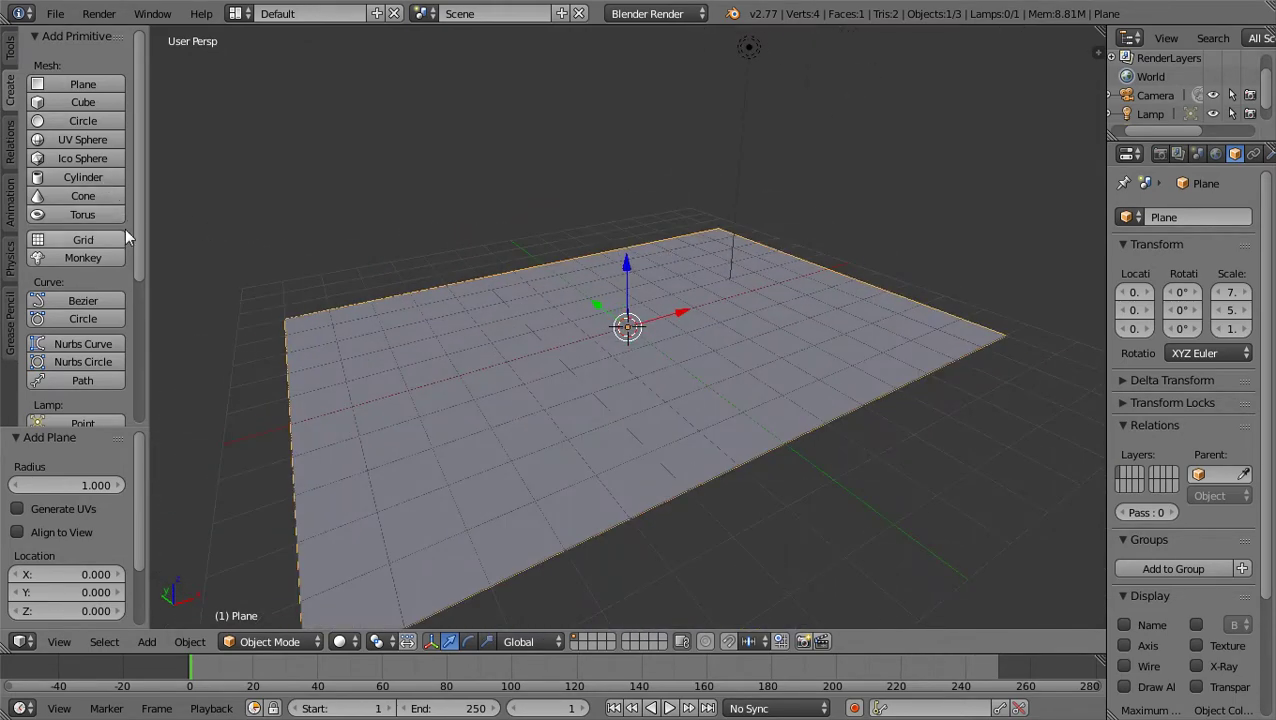
- Enter Edit Mode on the plane and Subdivide it three times into an 8-by-8 grid
left_click(274, 641)
left_click(266, 599)
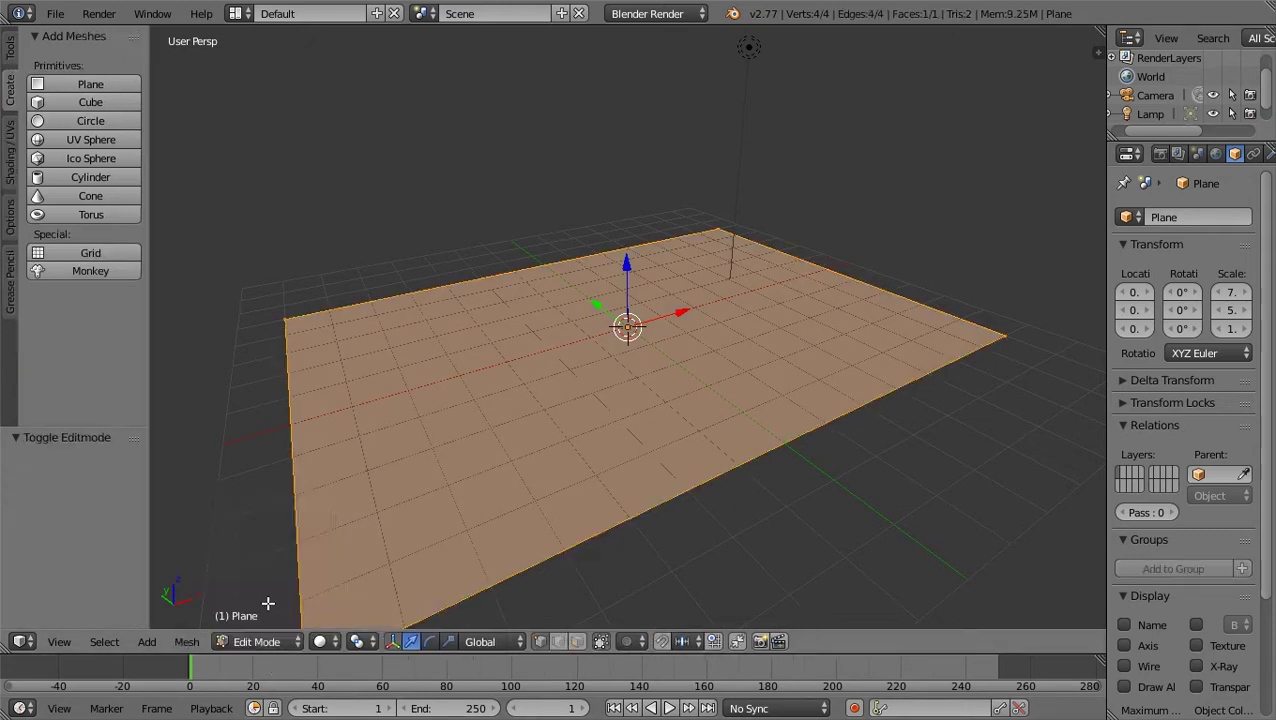
left_click(10, 50)
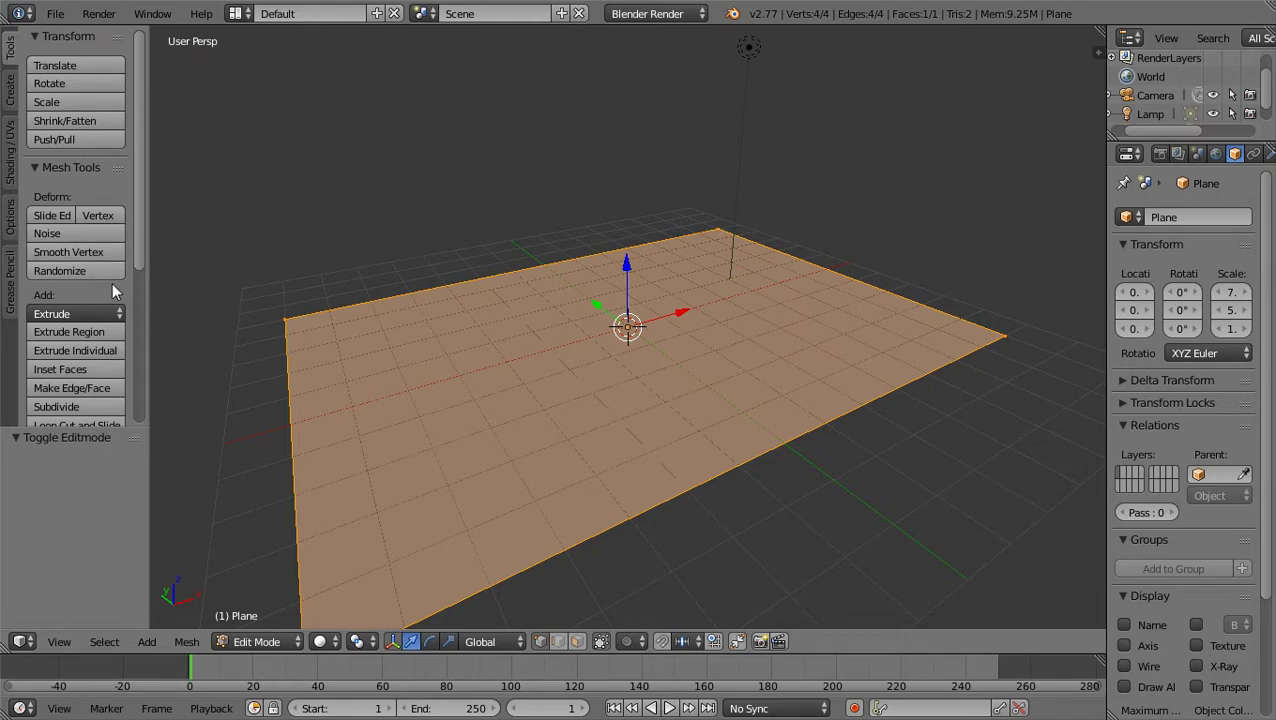
left_click(82, 405)
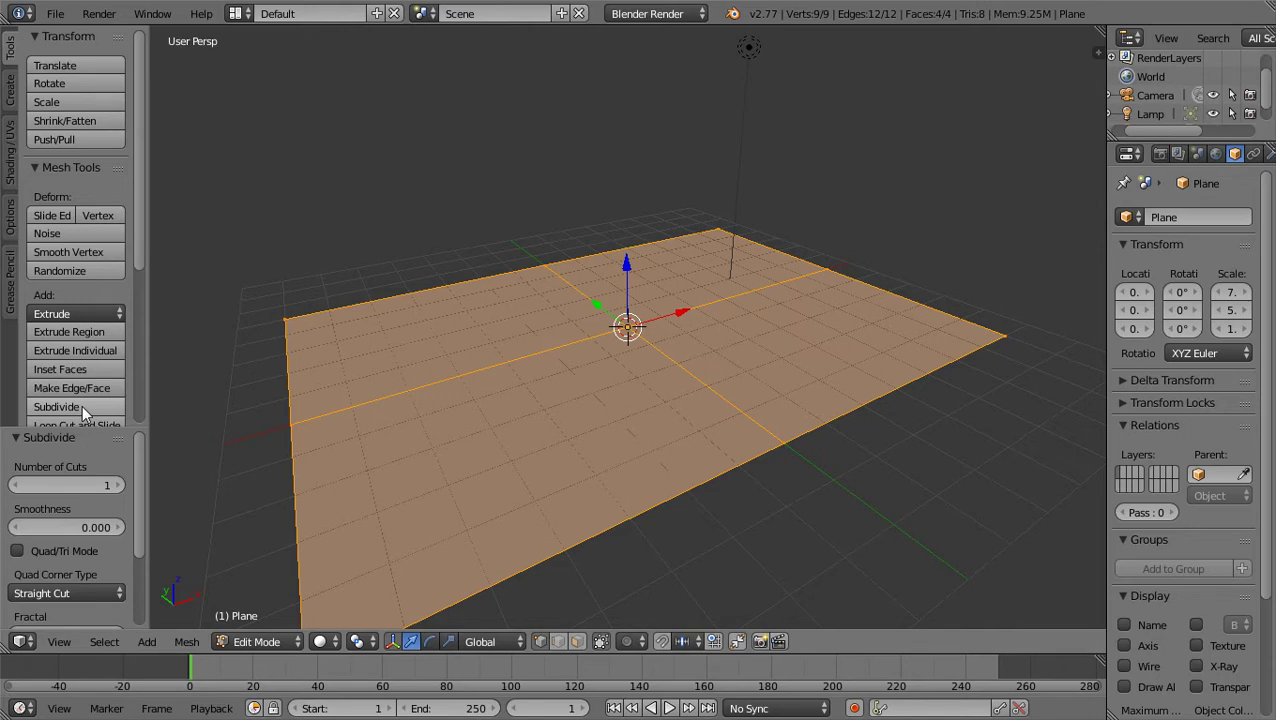
left_click(82, 405)
left_click(82, 405)
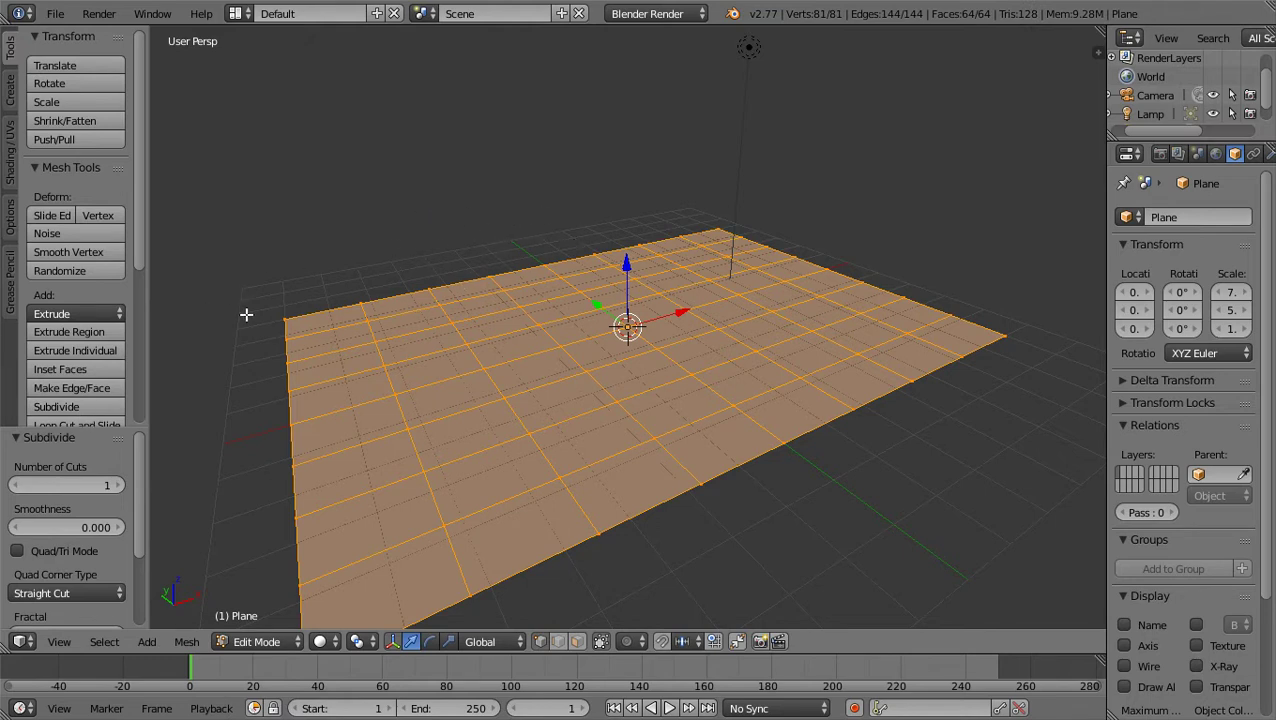
left_click(102, 352)
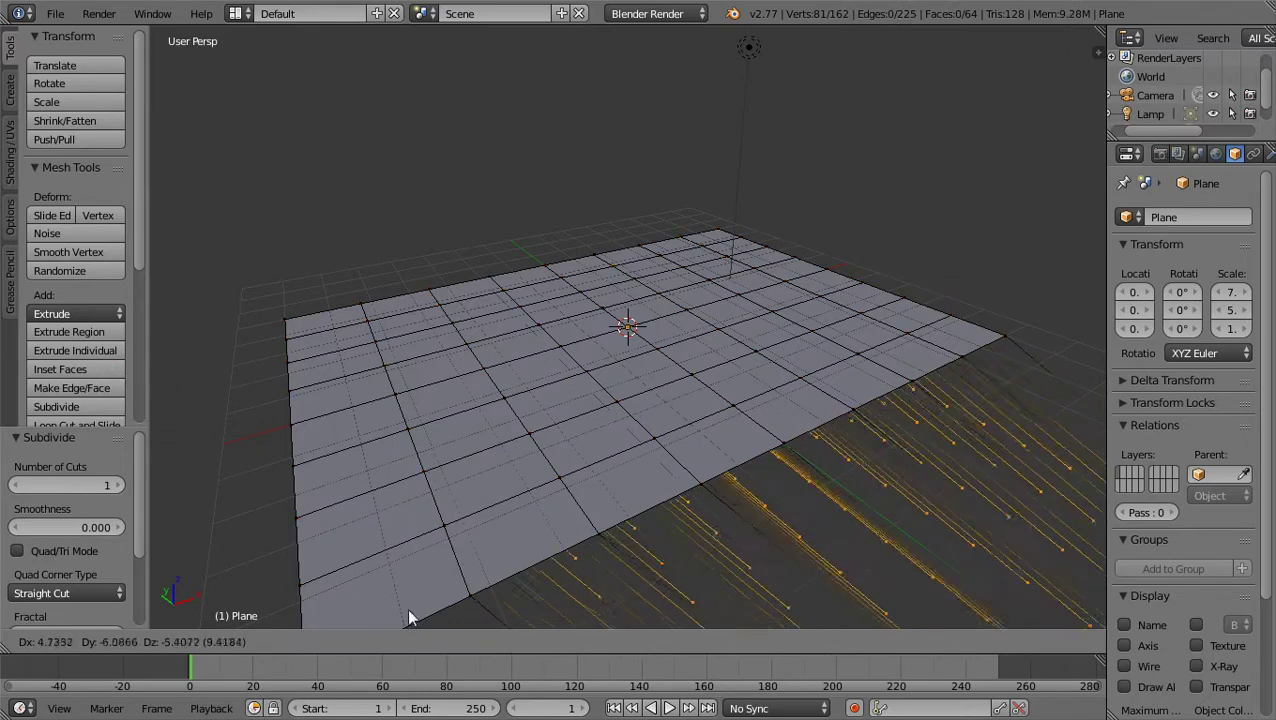
left_click(279, 382)
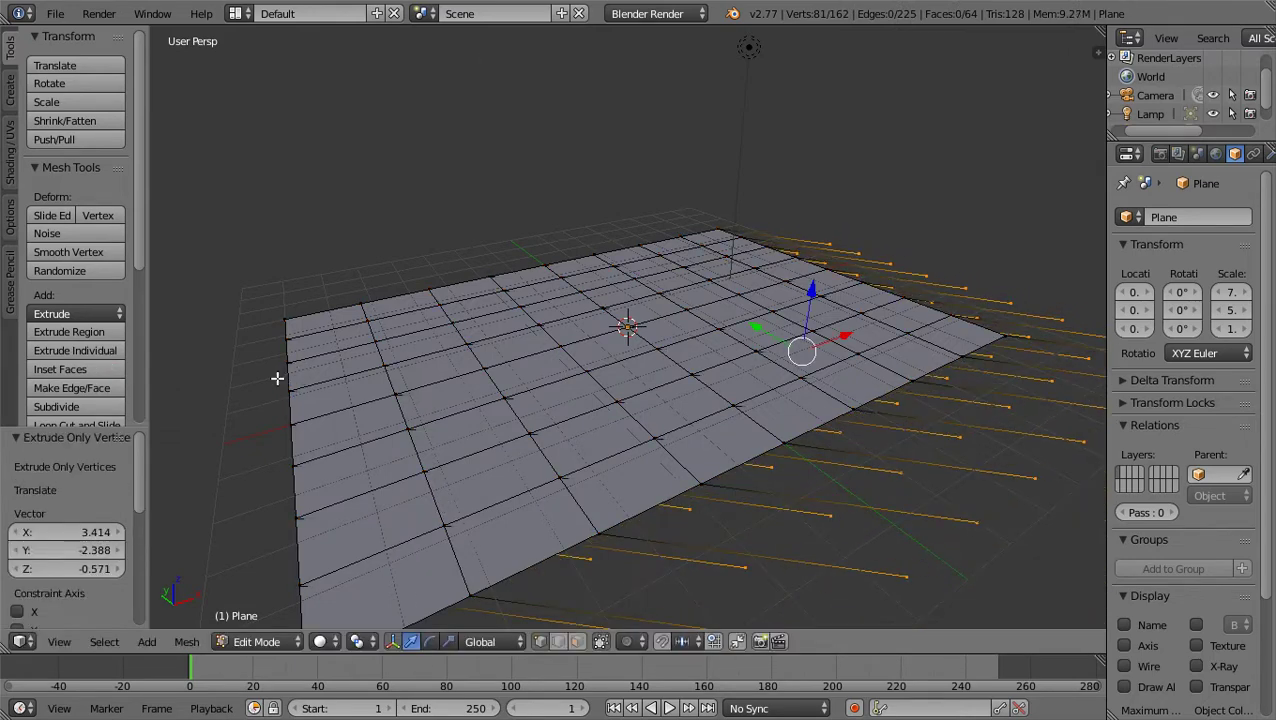
left_click(577, 641)
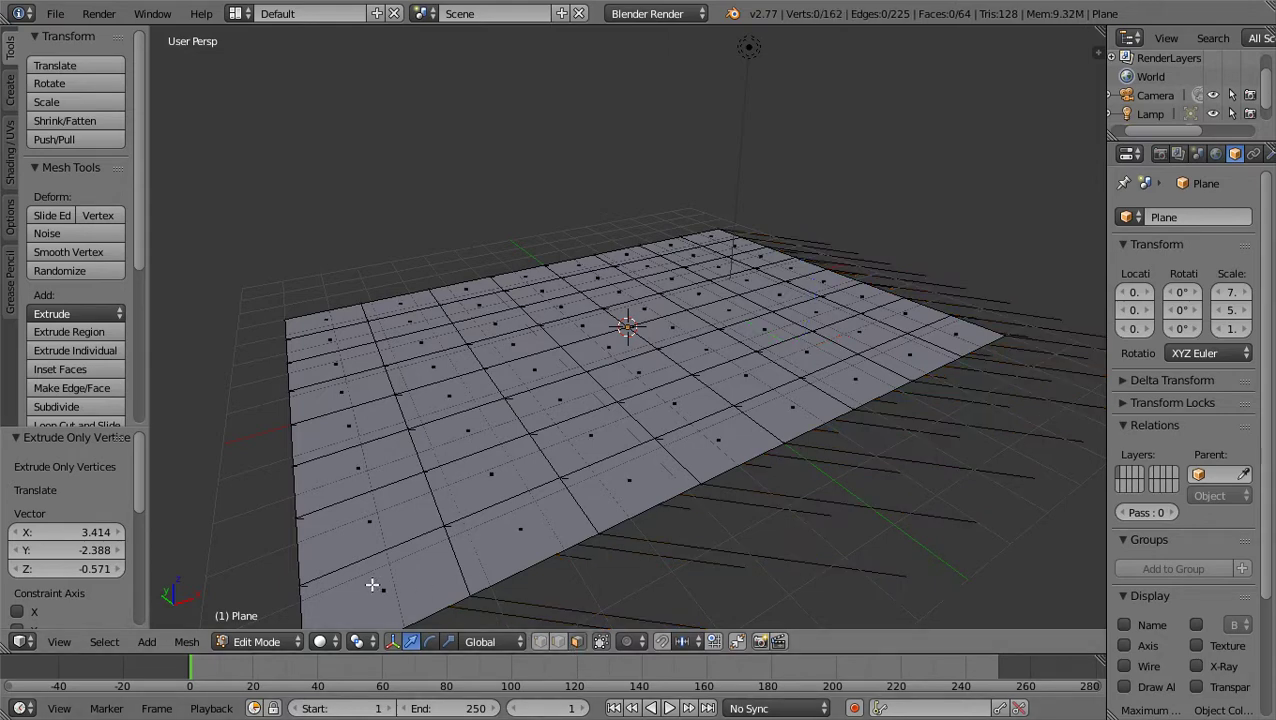
key("ctrl+i")
key("ctrl+tab")
left_click(478, 532)
key("ctrl+i")
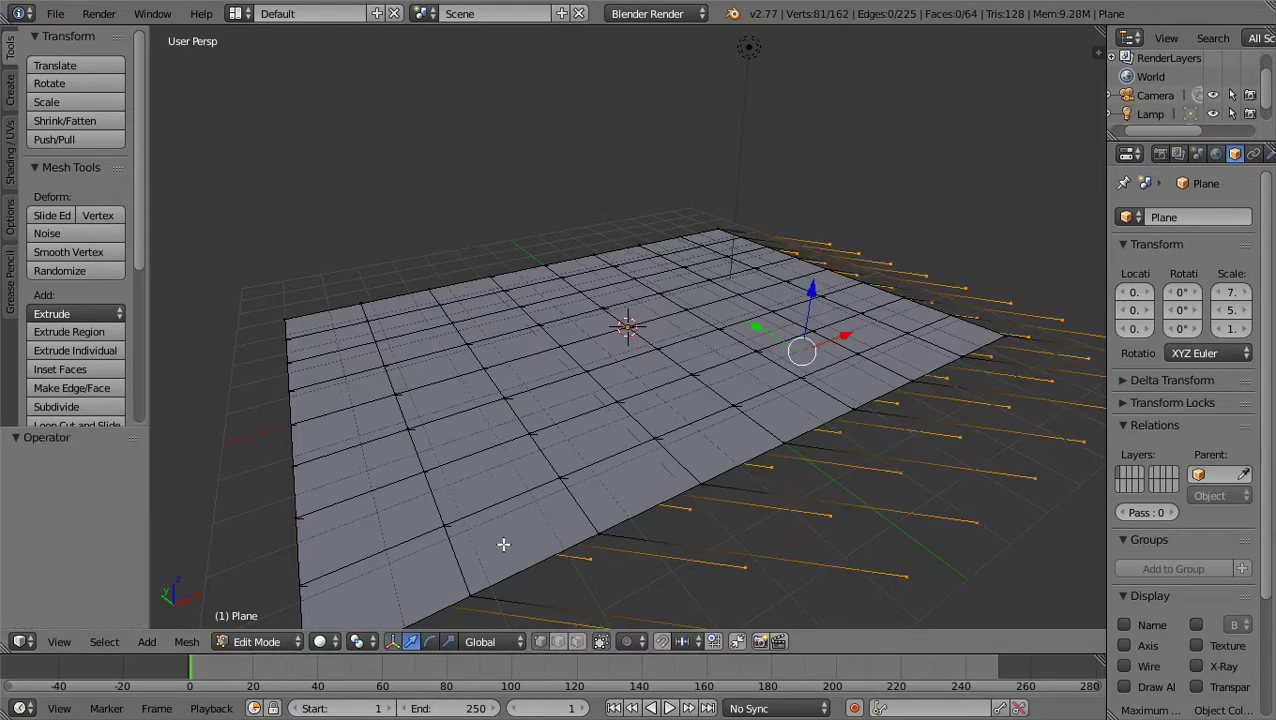
key("ctrl+z")
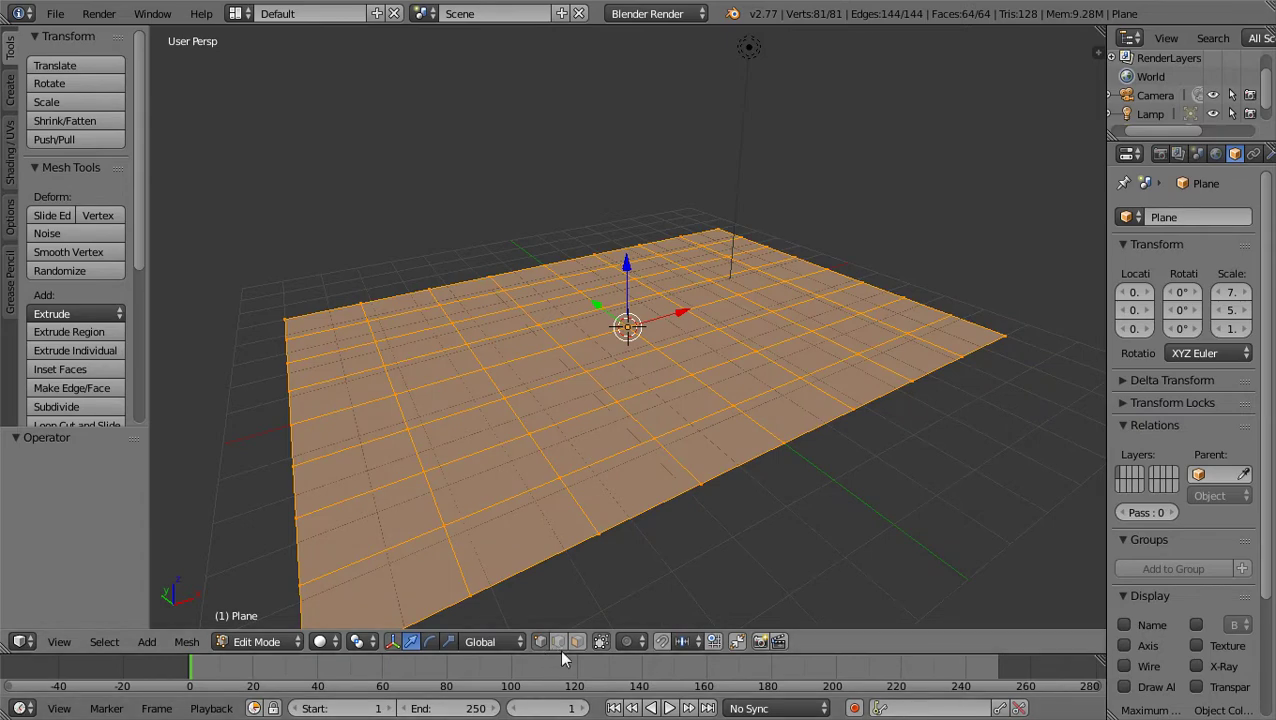
- Select the floor's left-corner edge and the edges along its top border
right_click(314, 316)
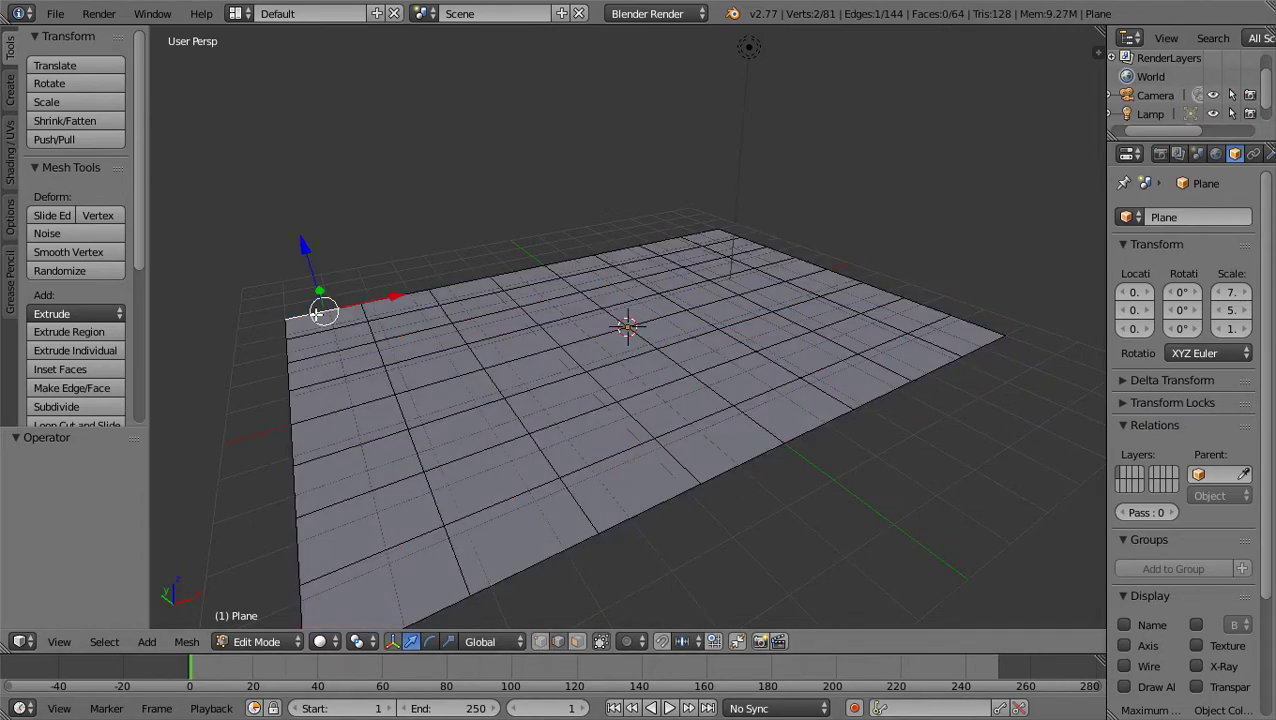
right_click(416, 290, "shift")
right_click(490, 279, "shift")
right_click(527, 267, "shift")
right_click(577, 258, "shift")
right_click(619, 248, "shift")
right_click(661, 240, "shift")
right_click(712, 232, "shift")
right_click(725, 233, "shift")
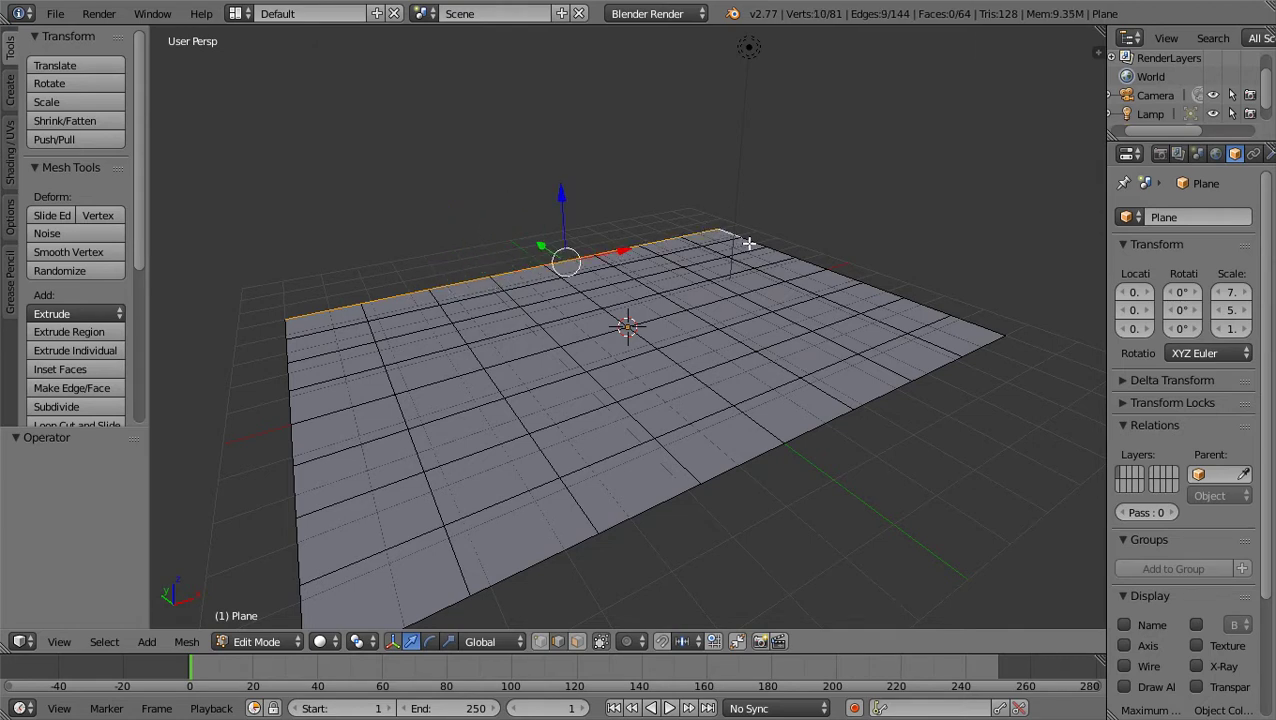
right_click(761, 246, "shift")
right_click(776, 254, "shift")
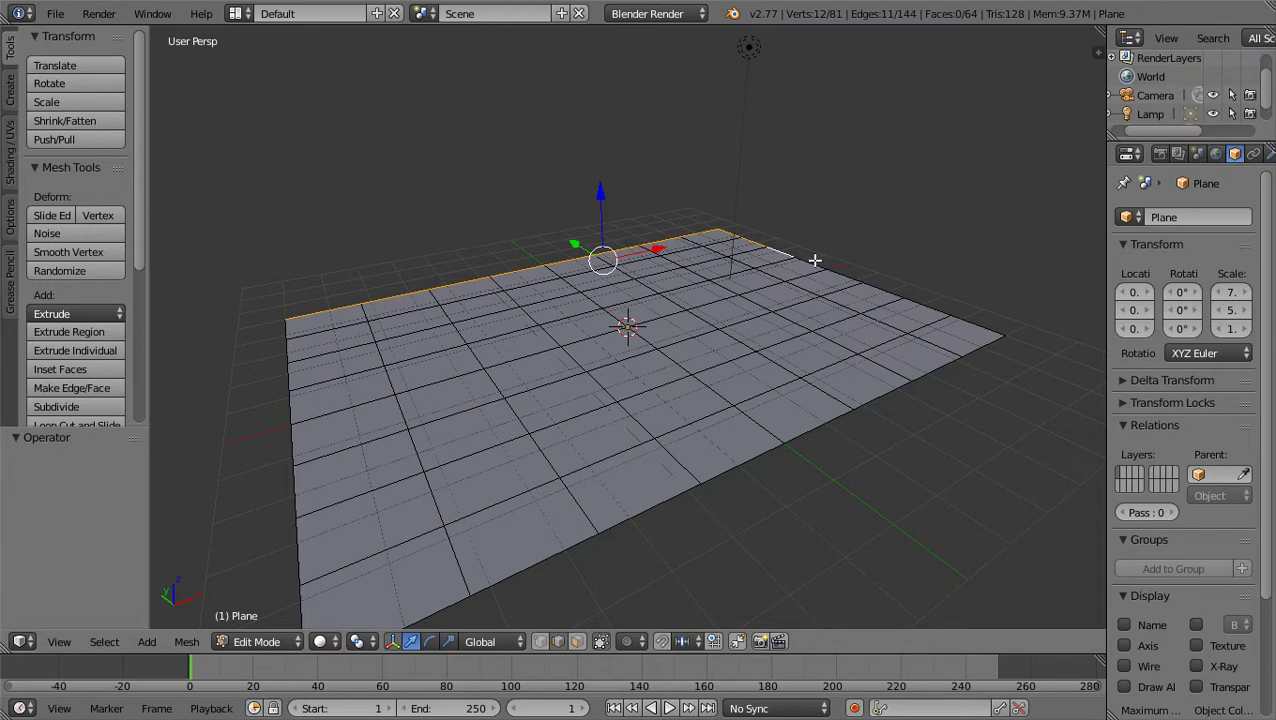
right_click(812, 259, "shift")
right_click(846, 276, "shift")
right_click(882, 289, "shift")
- Add the right, front and left border edges to complete the outer edge loop
right_click(917, 303, "shift")
right_click(962, 322, "shift")
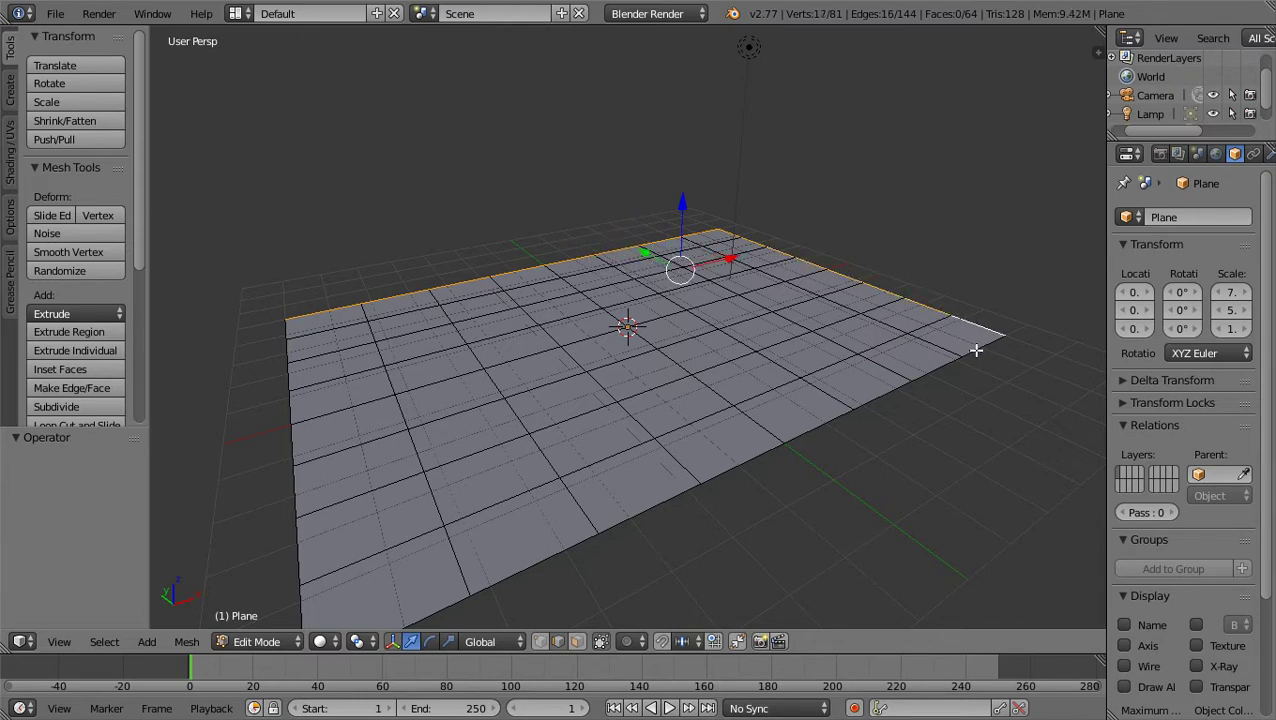
right_click(976, 348, "shift")
right_click(929, 366, "shift")
right_click(880, 393, "shift")
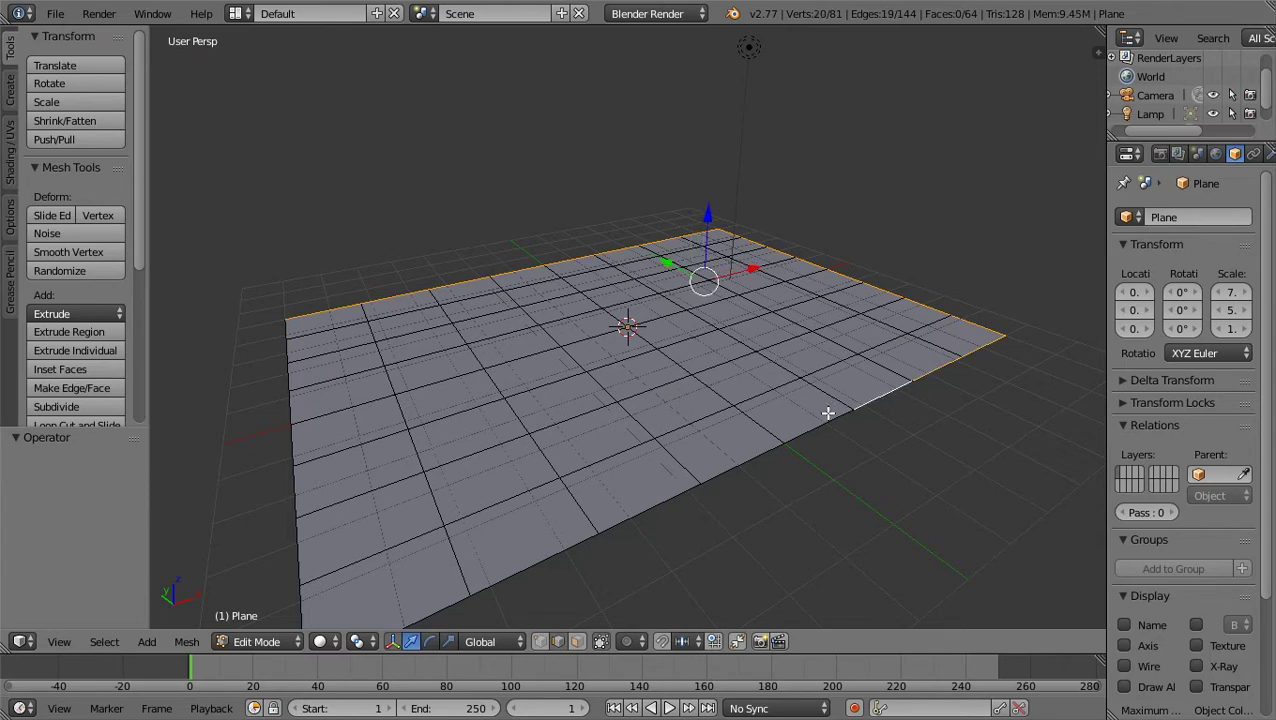
right_click(829, 417, "shift")
right_click(745, 460, "shift")
right_click(655, 503, "shift")
right_click(546, 553, "shift")
right_click(441, 603, "shift")
right_click(298, 602, "shift")
right_click(295, 557, "shift")
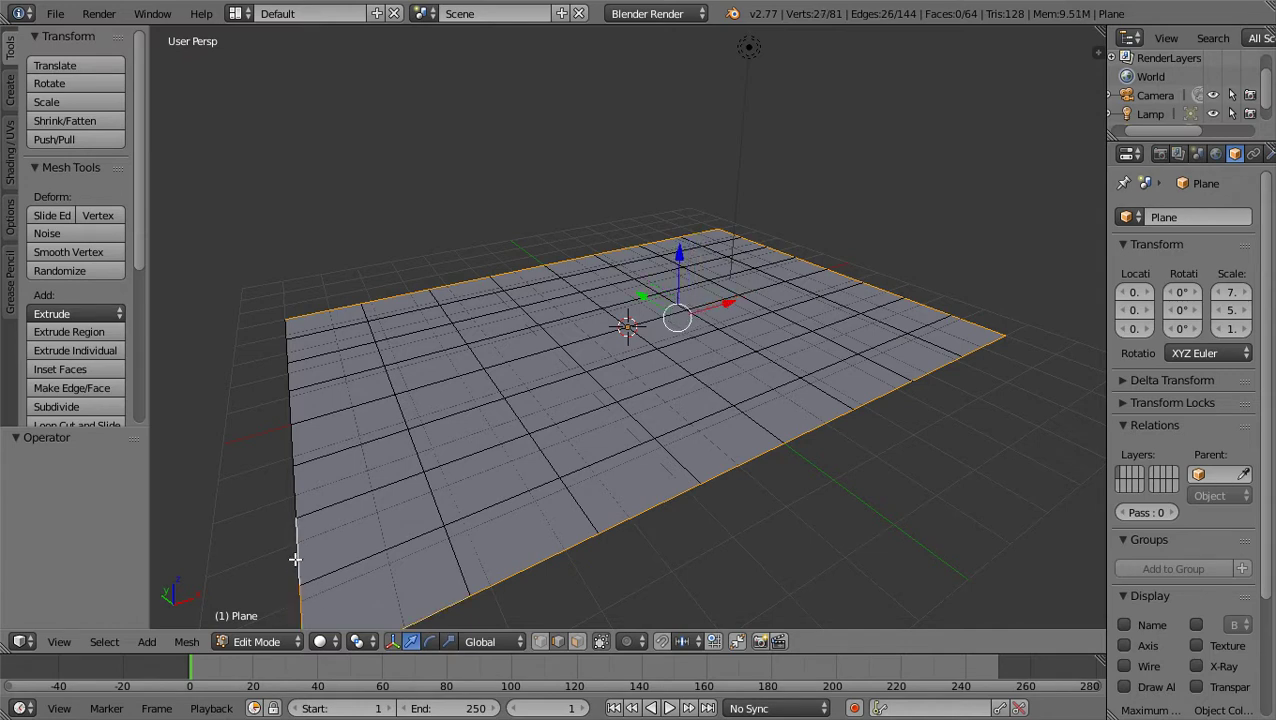
right_click(289, 484, "shift")
right_click(288, 430, "shift")
right_click(290, 404, "shift")
right_click(286, 370, "shift")
right_click(287, 343, "shift")
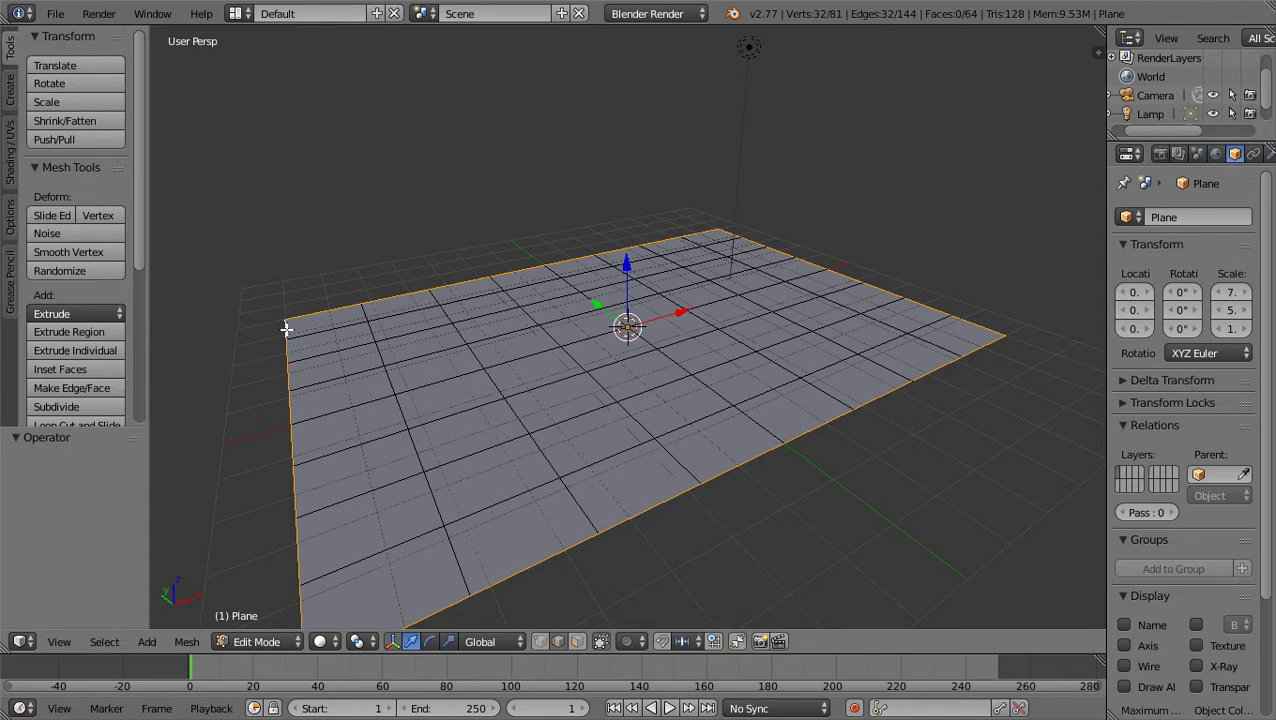
- Extrude the border edges individually along Z by about 2.146 to raise the walls
left_click(104, 346)
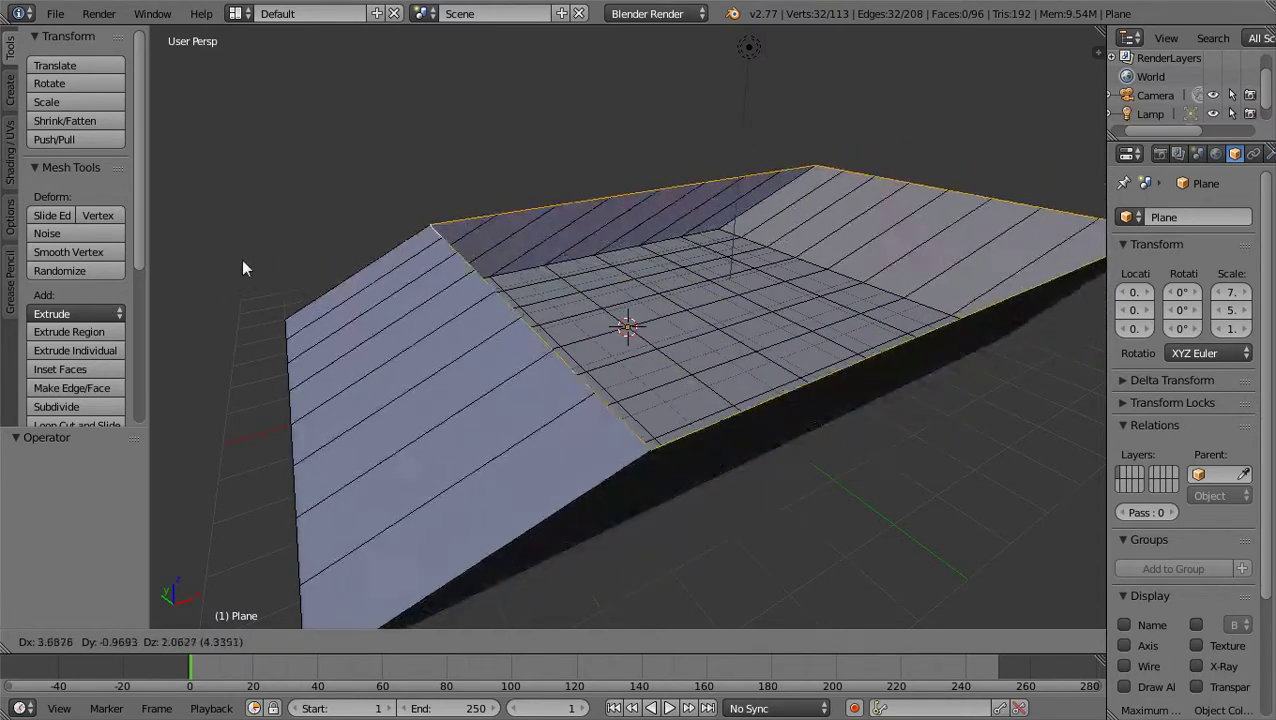
key("z")
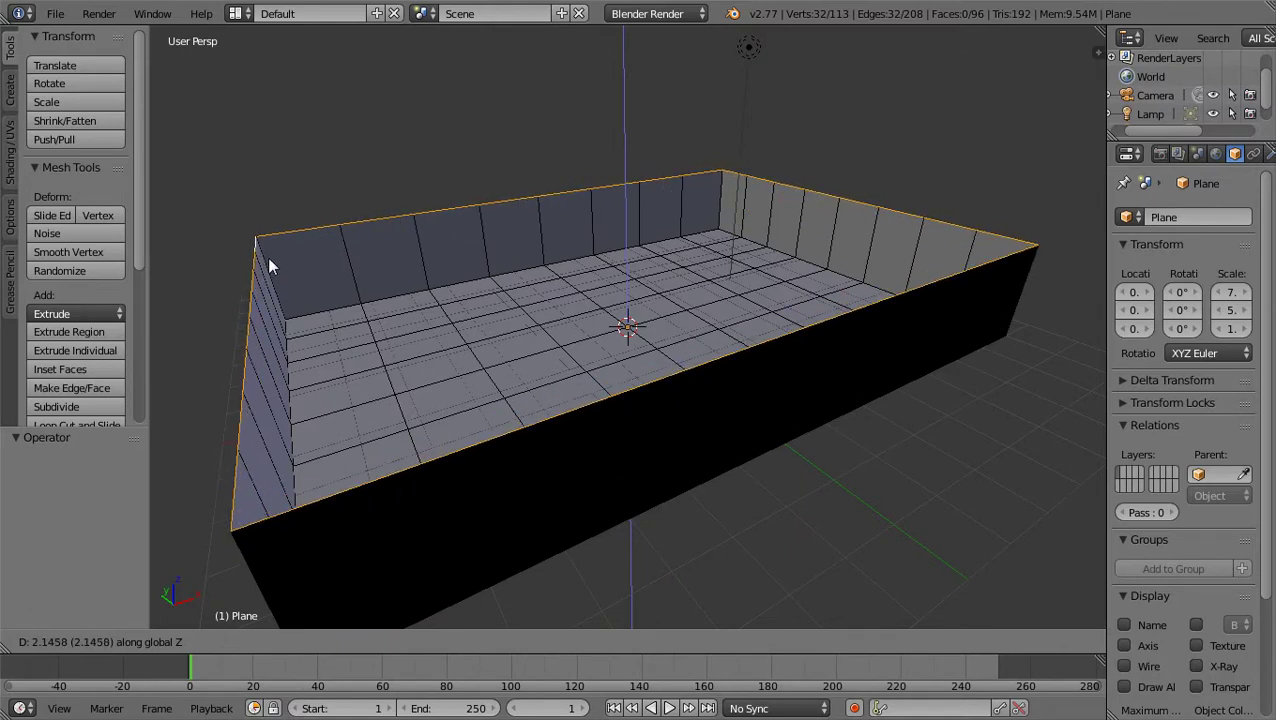
left_click(267, 257)
middle_click_drag(265, 256, 1056, 208)
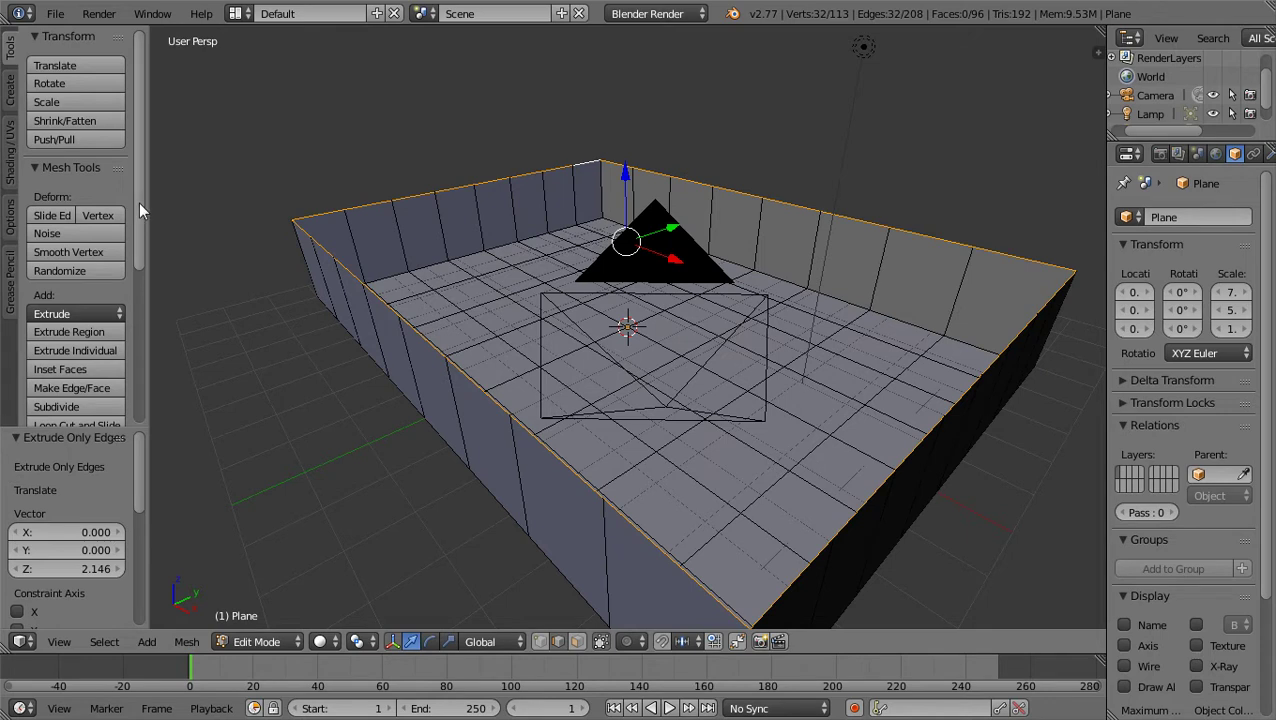
- Add a Loop Cut and Slide around the four walls, sliding it partway down
left_click_drag(139, 202, 136, 284)
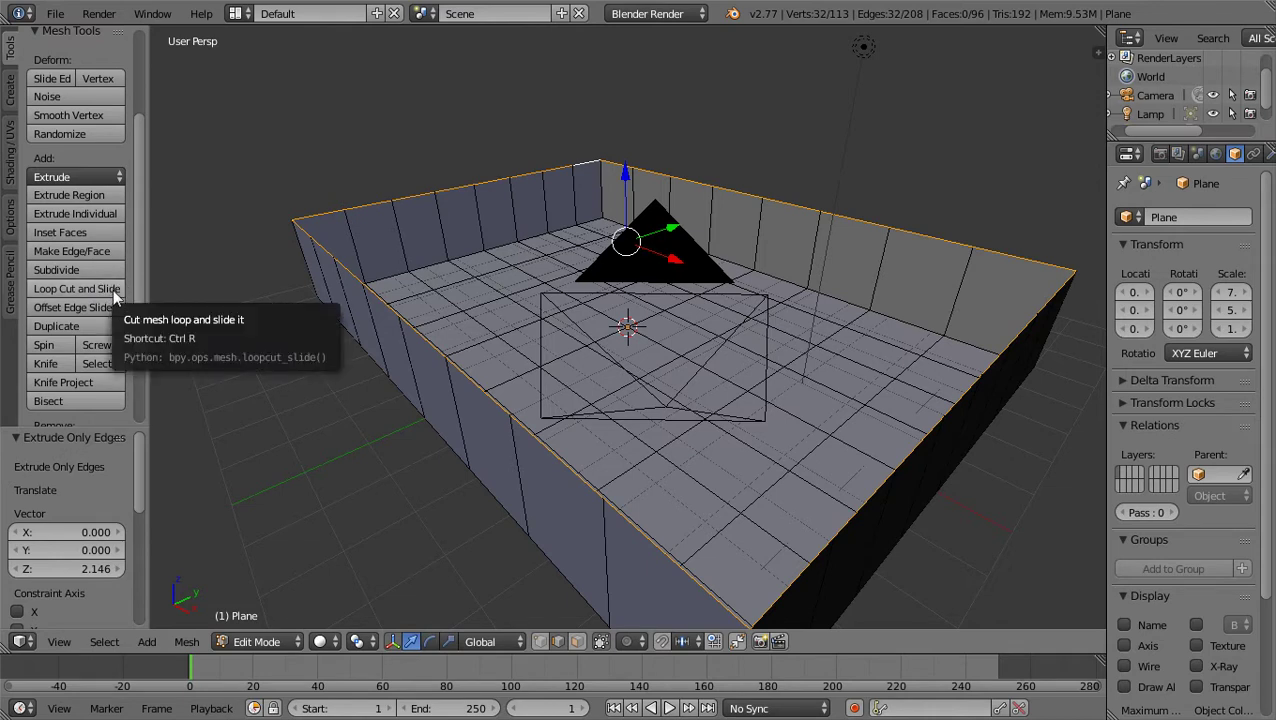
left_click(113, 289)
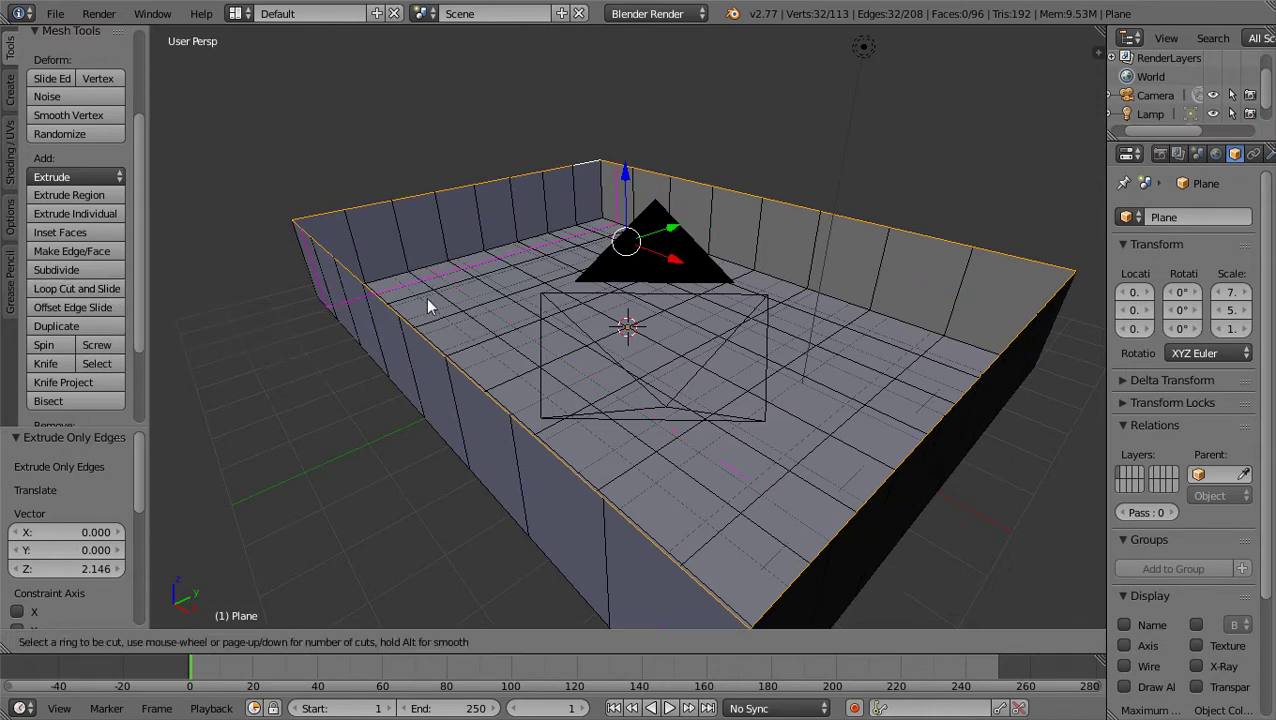
left_click(551, 219)
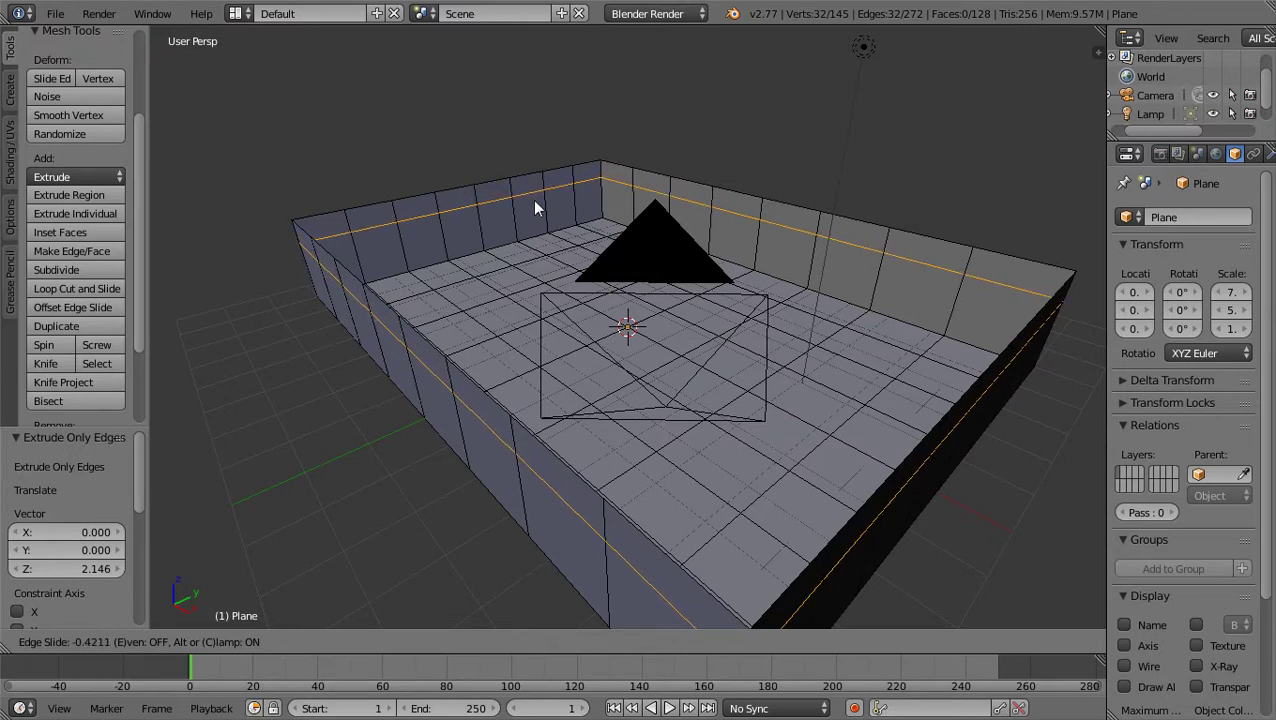
left_click(533, 199)
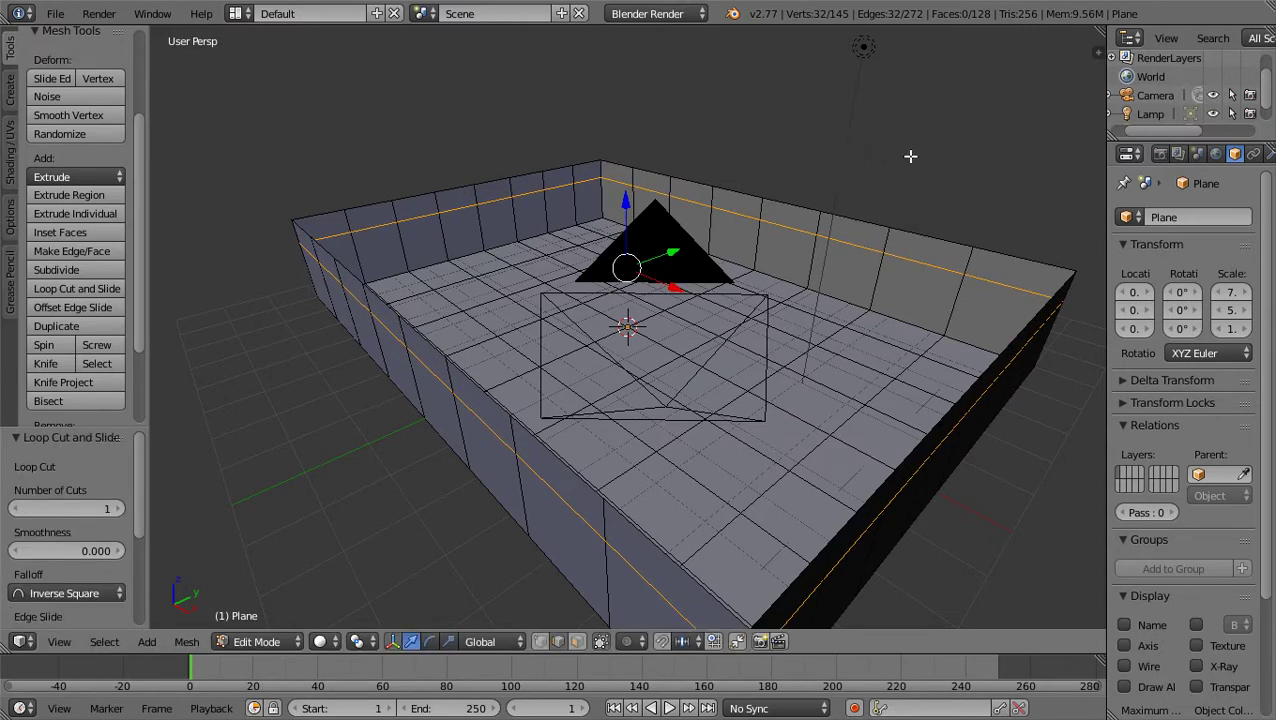
middle_click_drag(909, 156, 1090, 152)
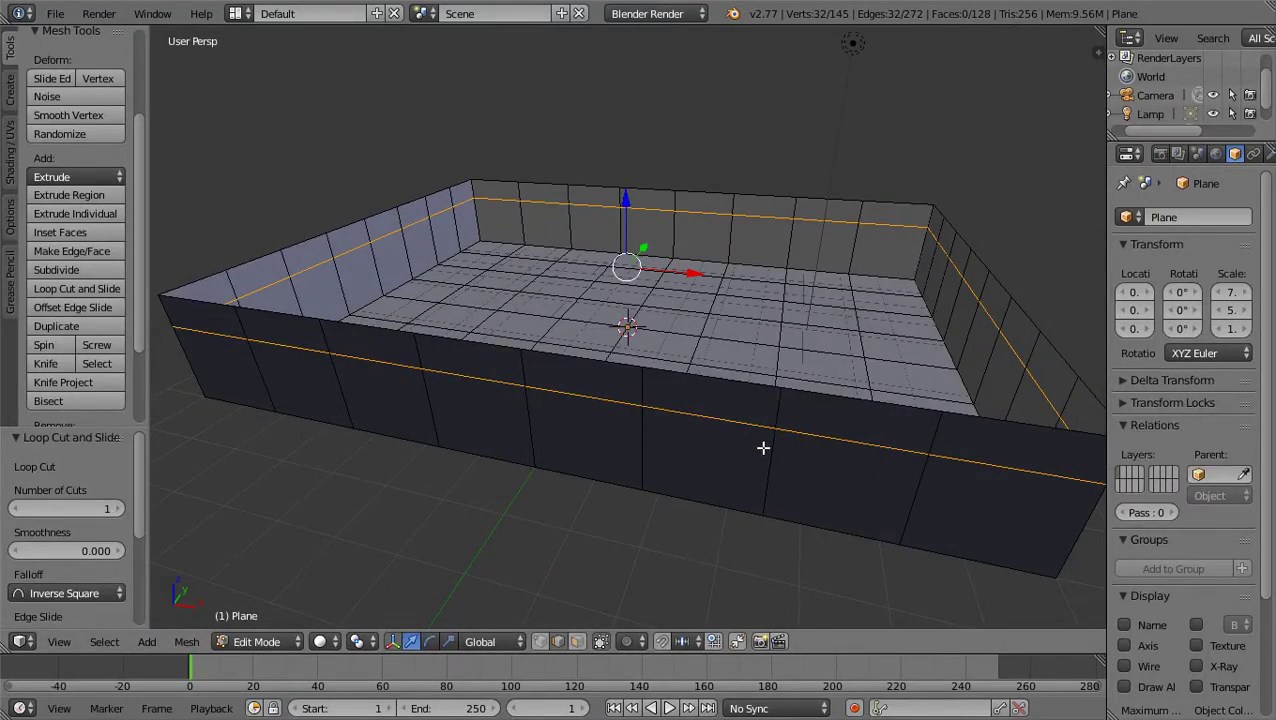
middle_click_drag(891, 252, 726, 302)
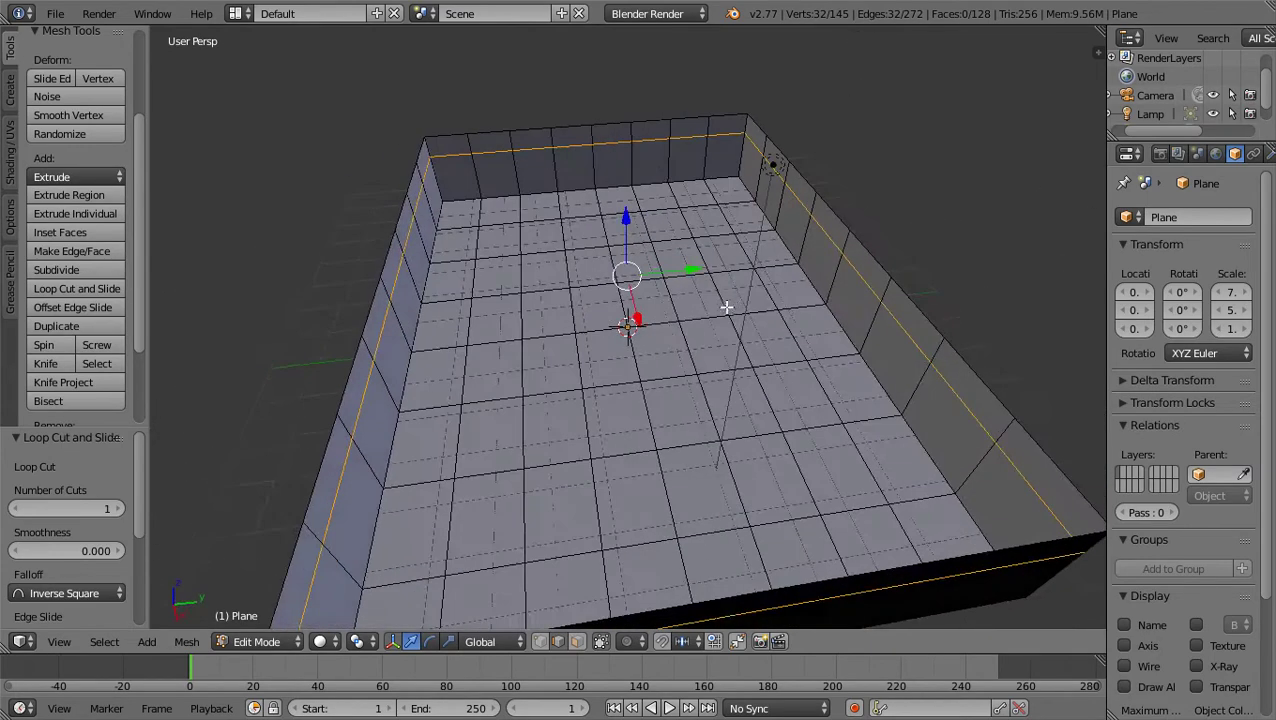
- In Face select mode, delete two adjacent lower far-wall faces with X > Faces
left_click(577, 642)
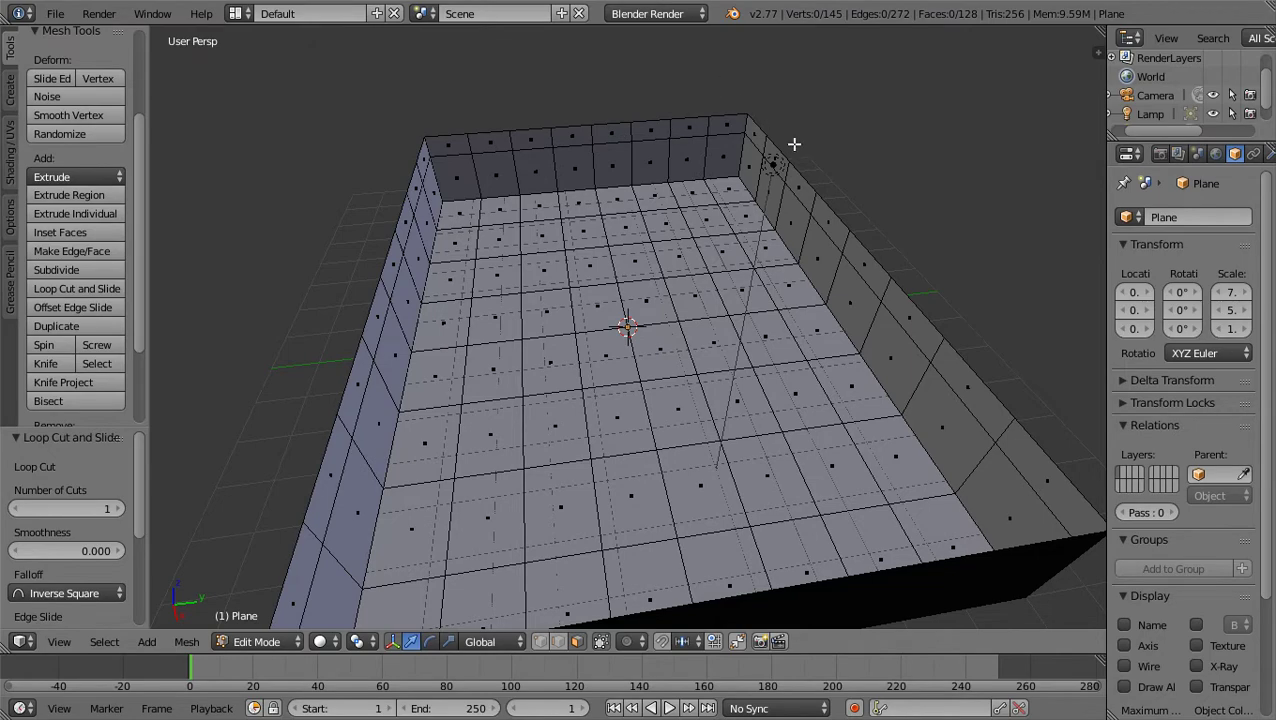
middle_click_drag(797, 154, 466, 148)
scroll(585, 187, "up", 3)
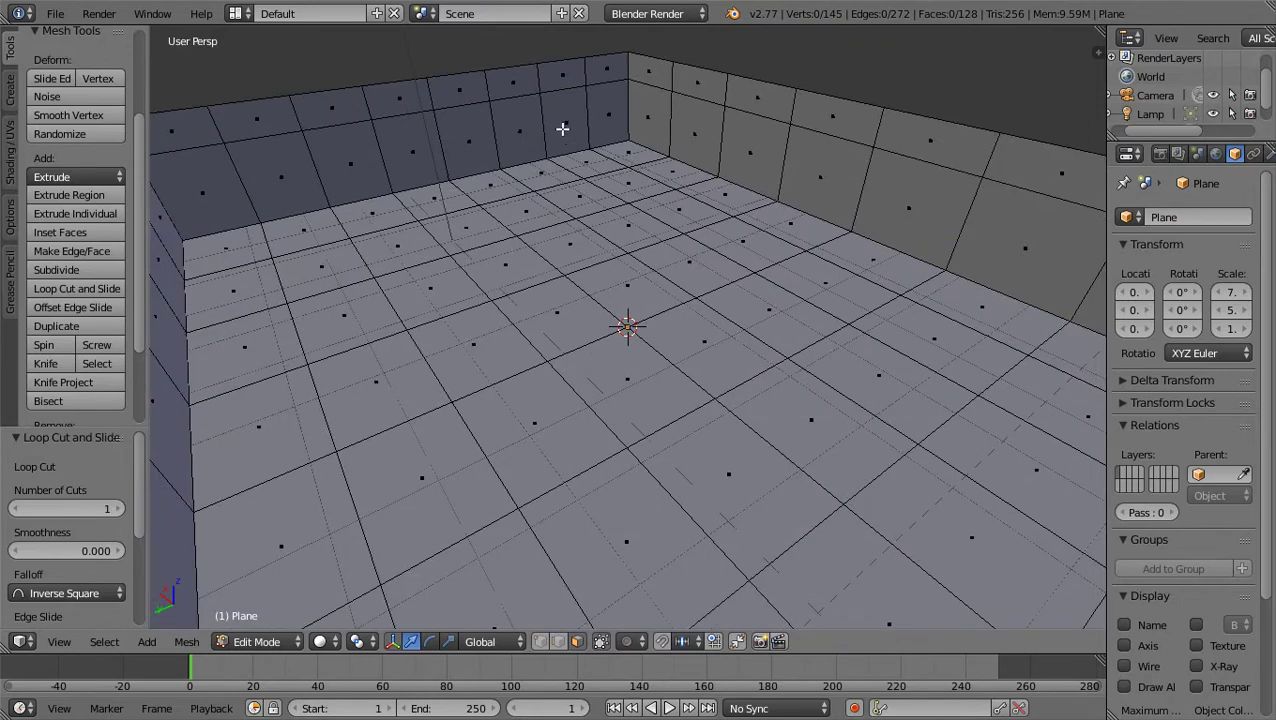
right_click(562, 128)
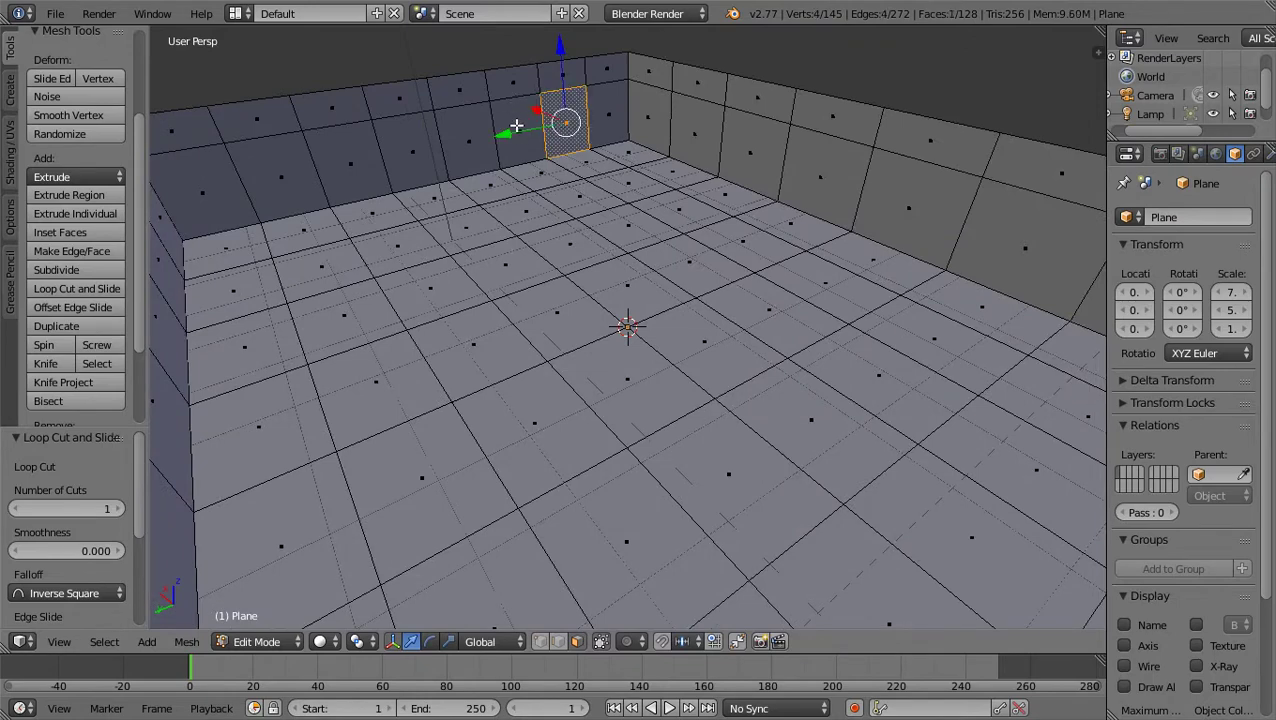
right_click(516, 126, "shift")
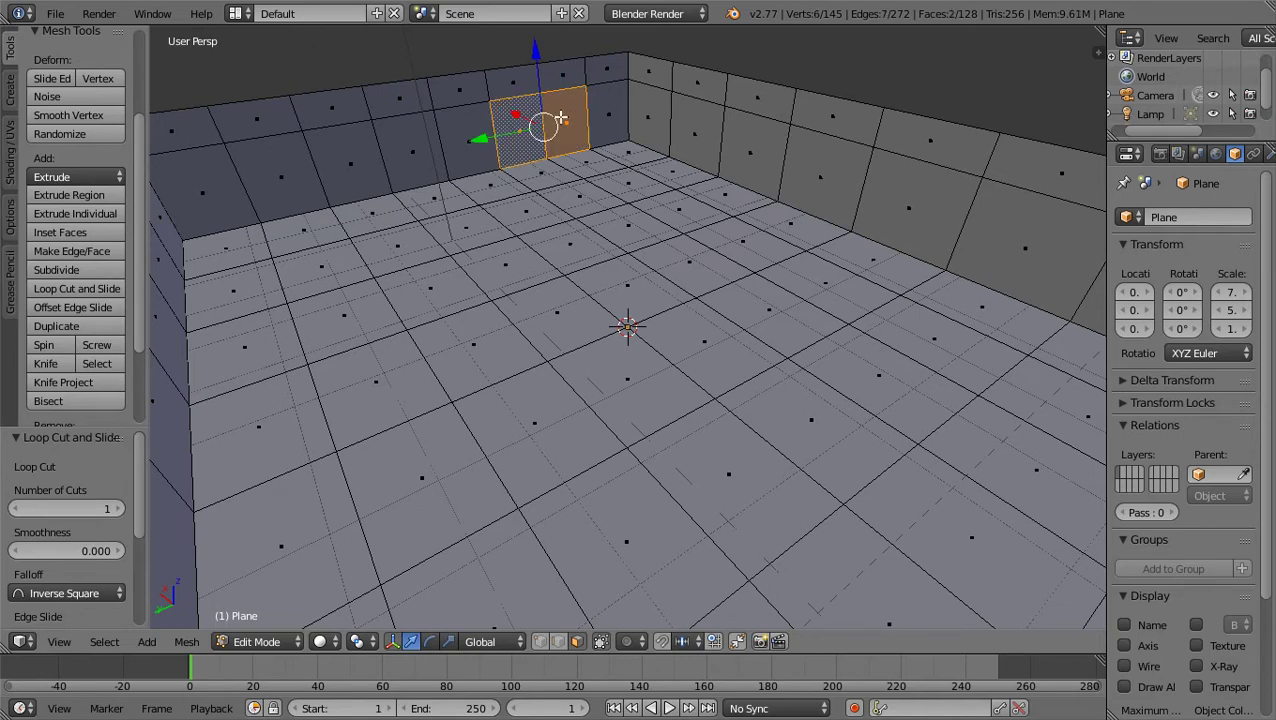
middle_click_drag(599, 121, 632, 122)
key("x")
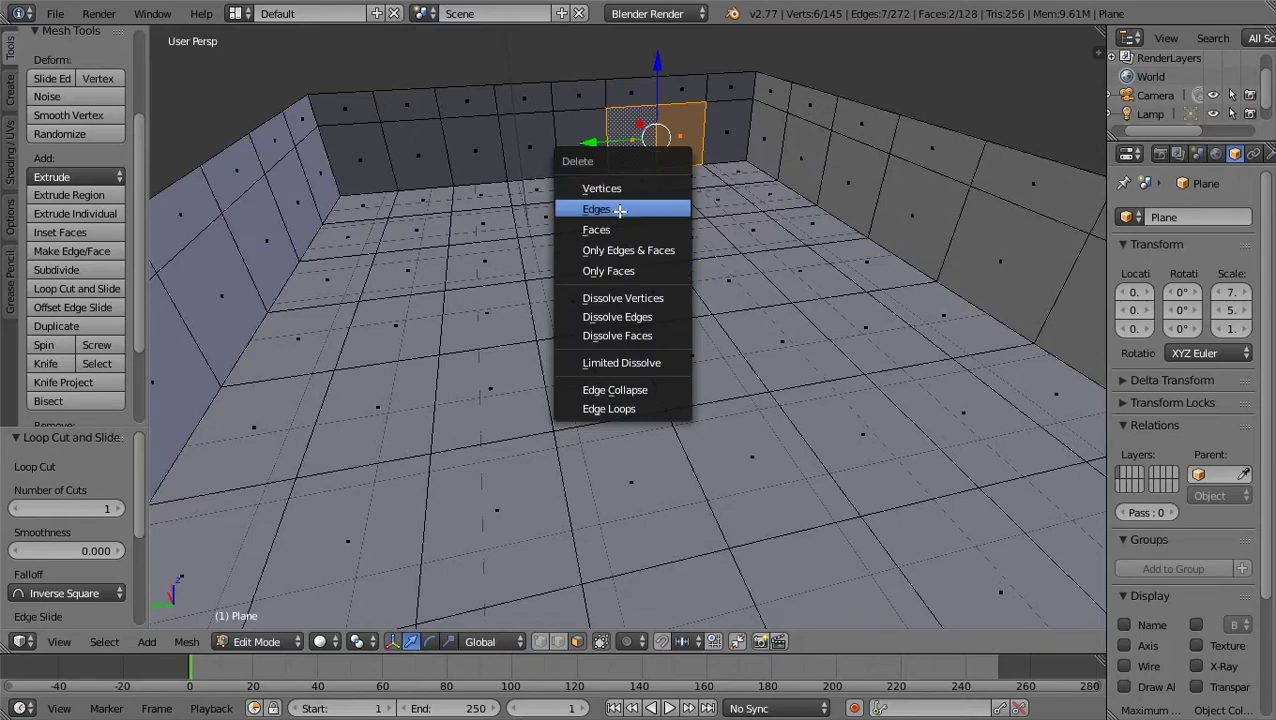
left_click(626, 228)
middle_click_drag(704, 133, 873, 145)
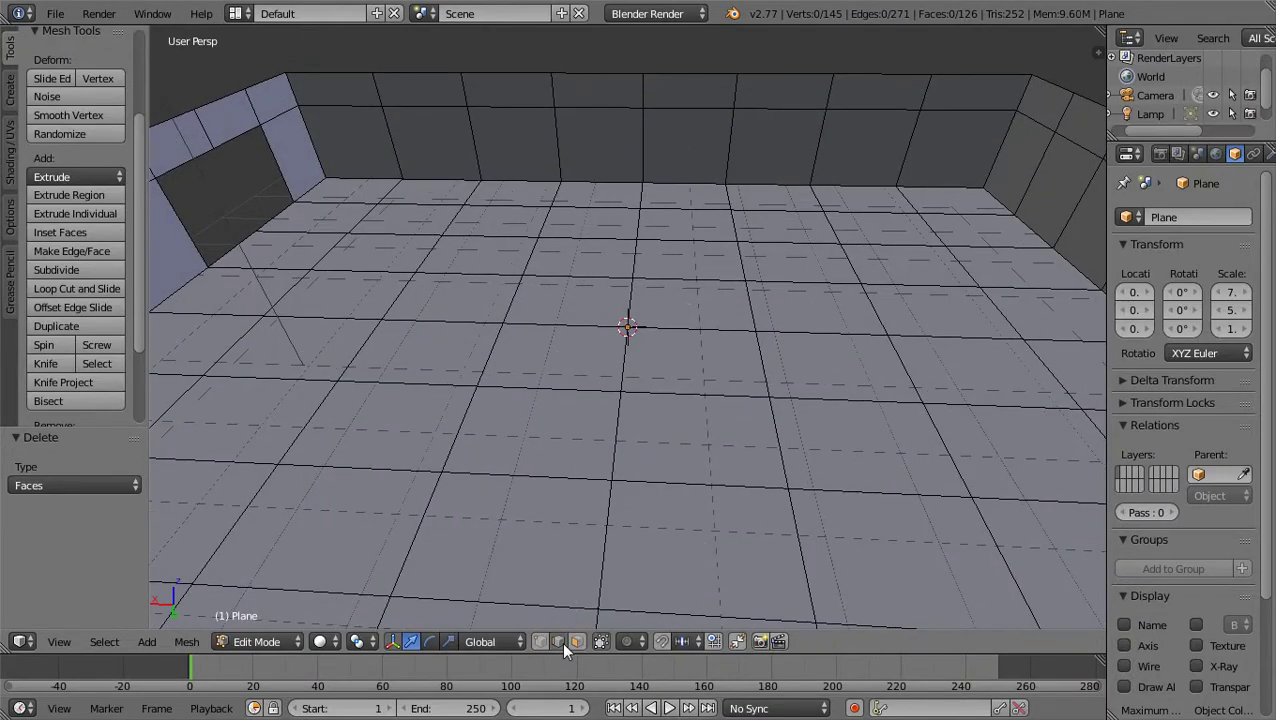
- Select the doorway's side, top and right edges
middle_click_drag(340, 285, 229, 312)
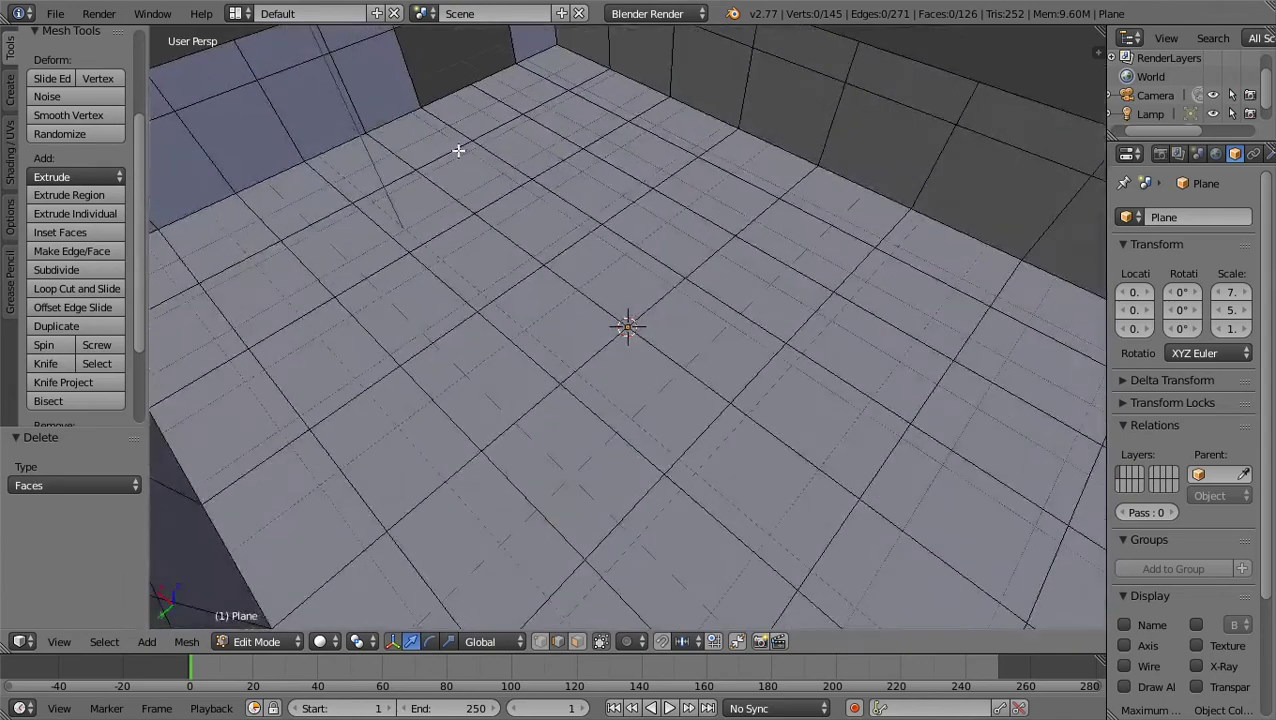
middle_click_drag(464, 148, 467, 92)
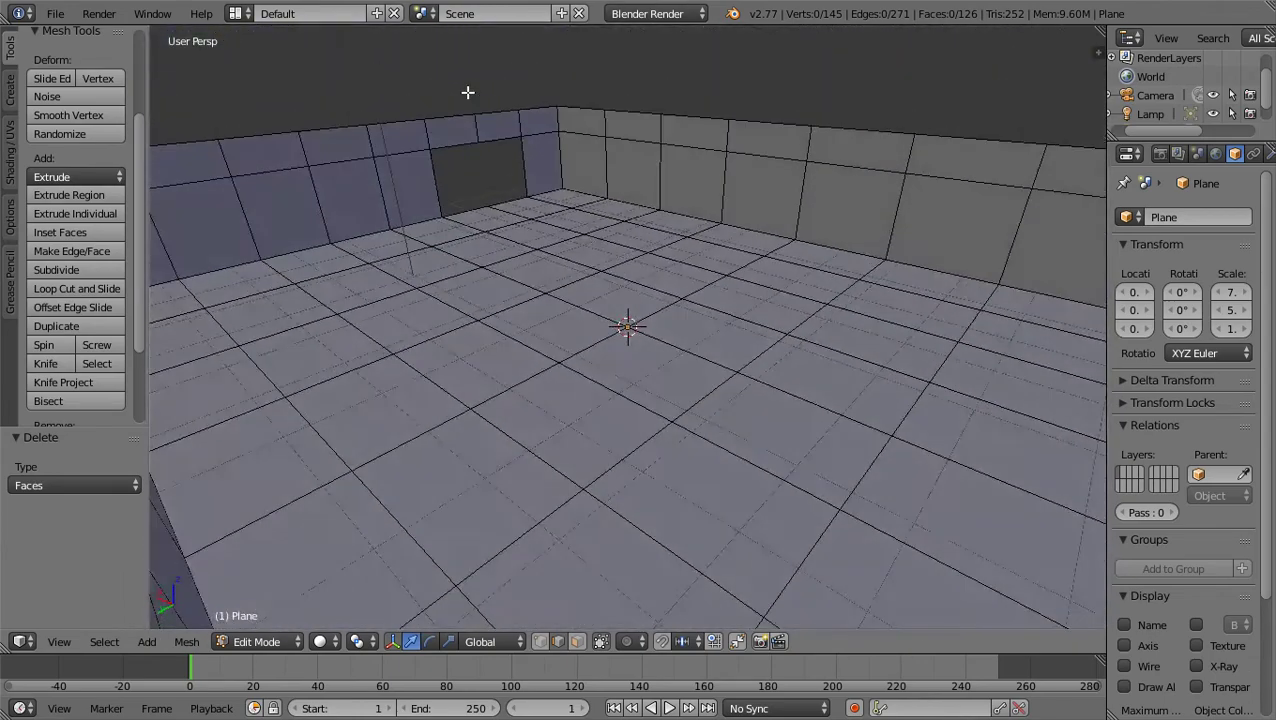
right_click(434, 180)
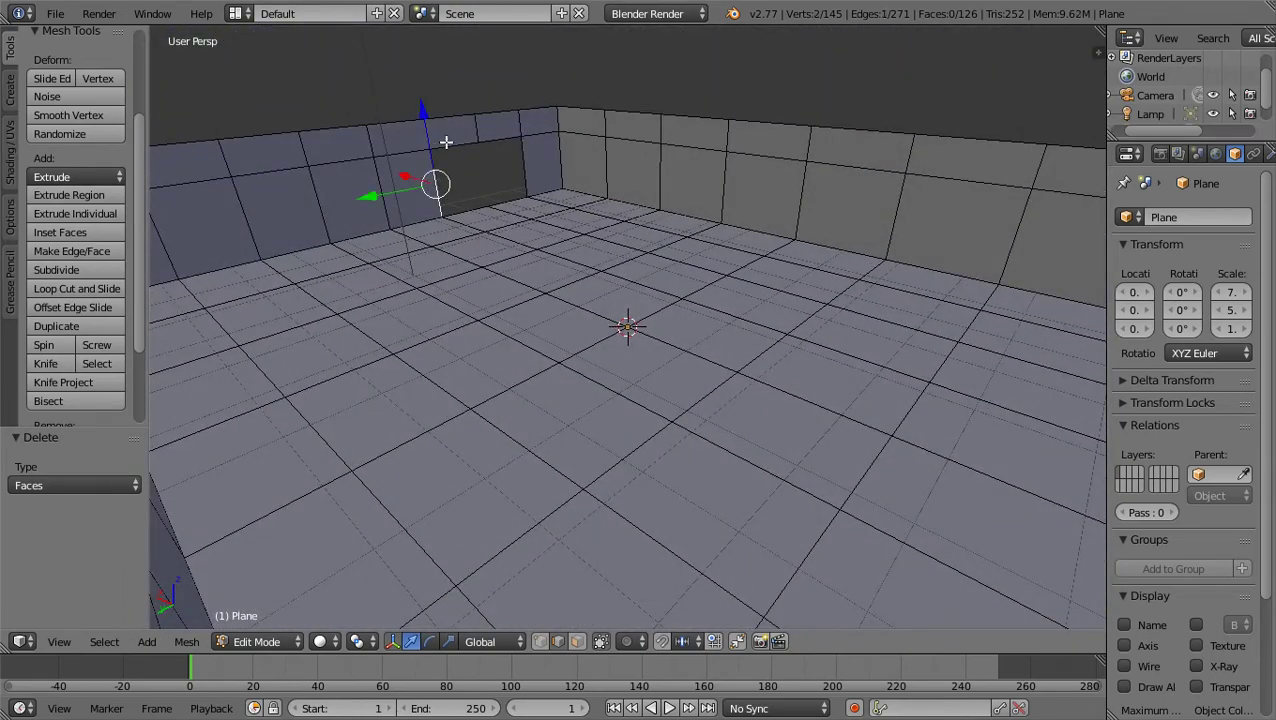
right_click(455, 145)
right_click(437, 183)
right_click(487, 145, "shift")
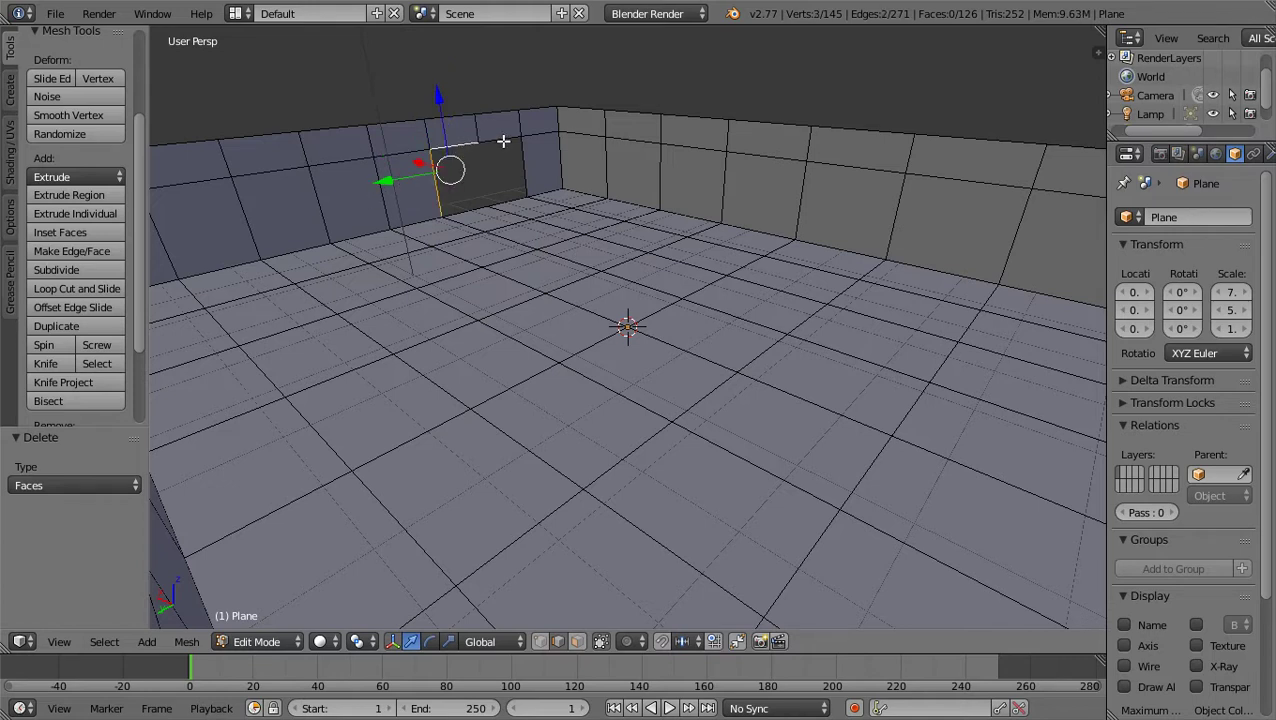
right_click(530, 156, "shift")
right_click(527, 157, "shift")
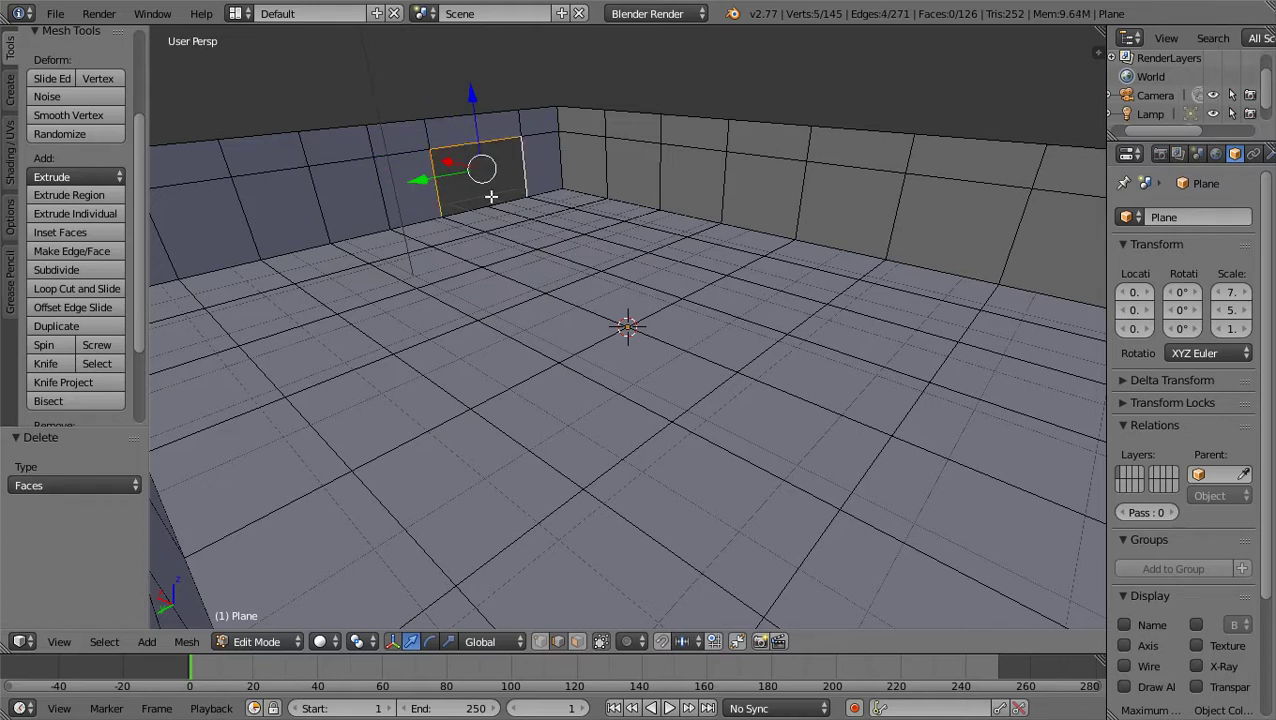
- Extrude the doorway edges individually -0.351 along the X axis
left_click(90, 215)
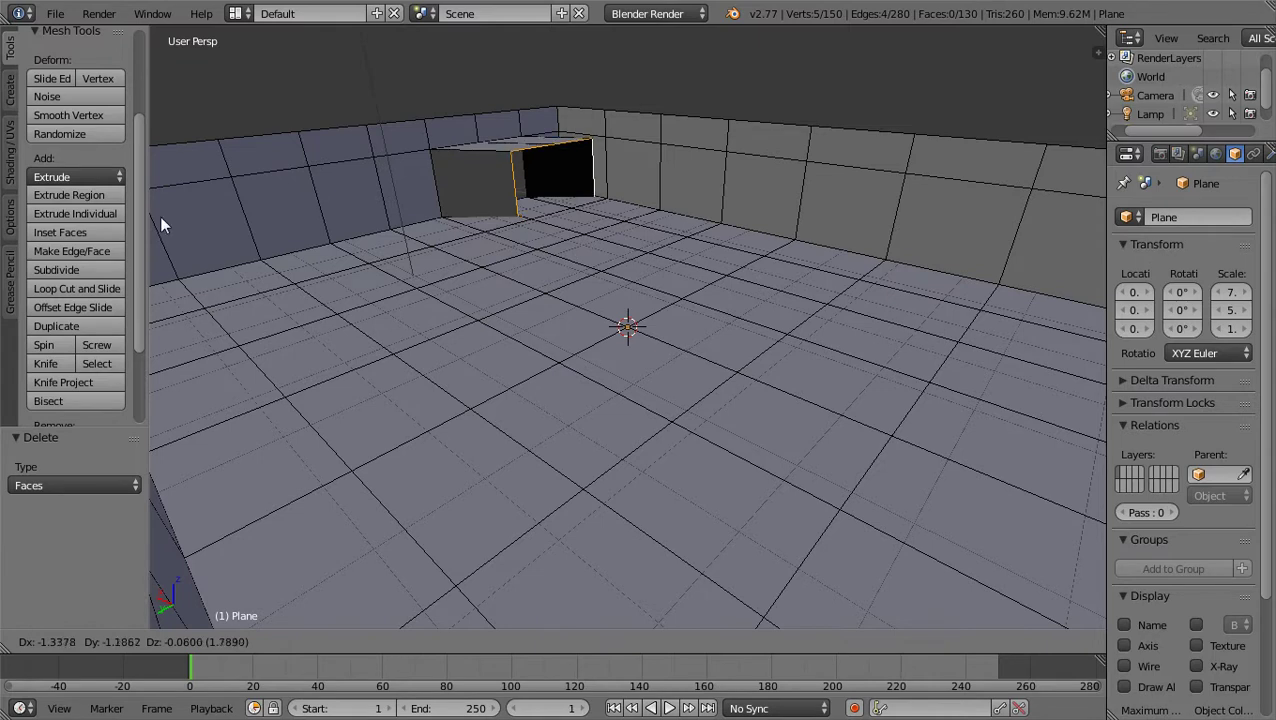
key("x")
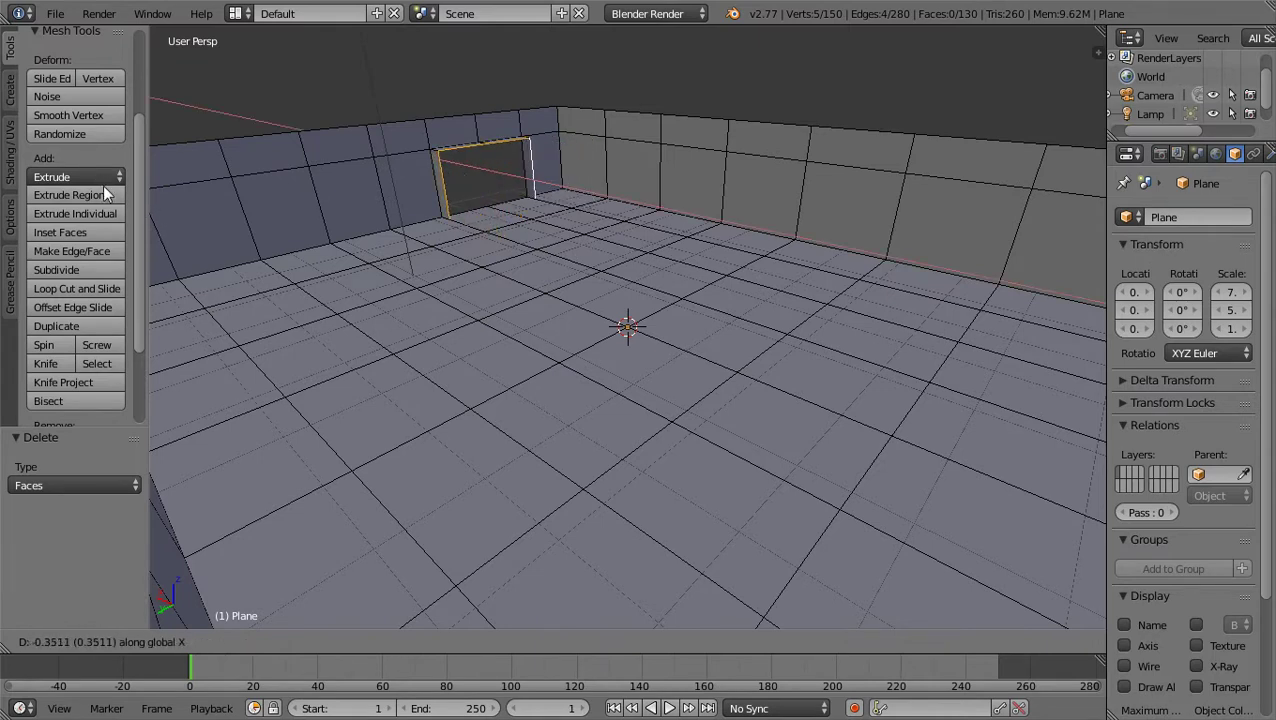
left_click(103, 184)
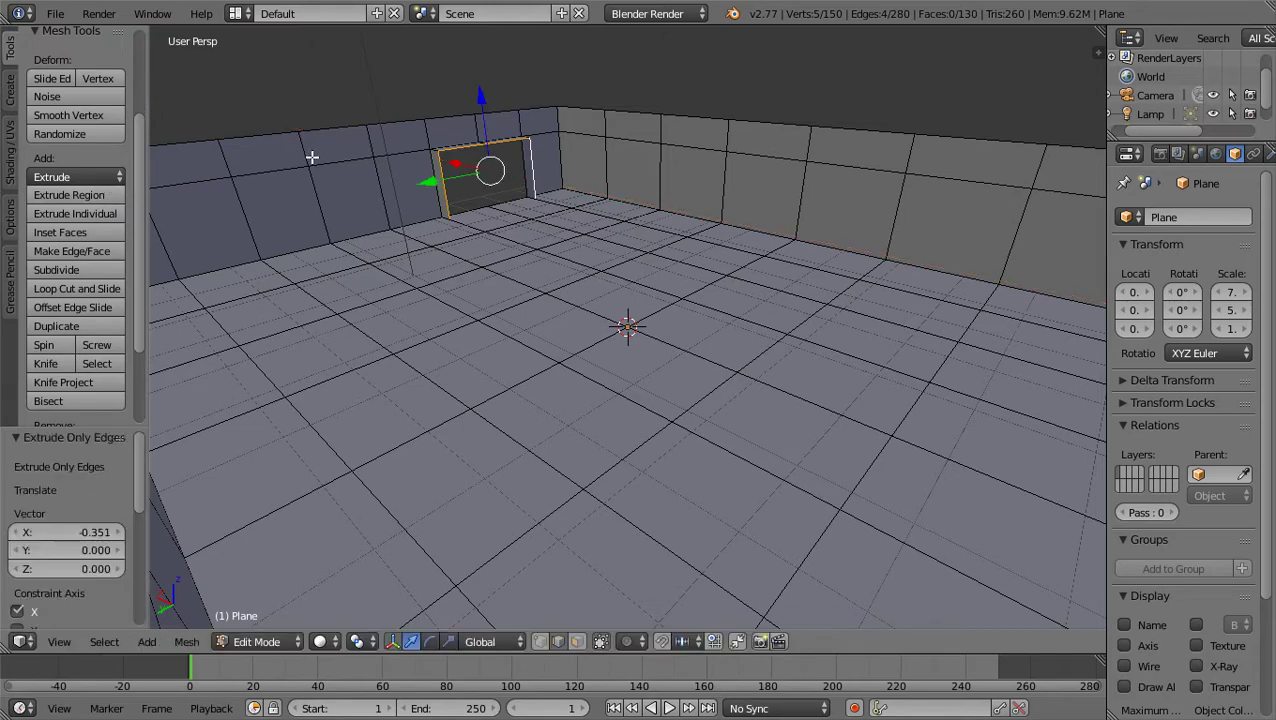
middle_click_drag(310, 157, 268, 274)
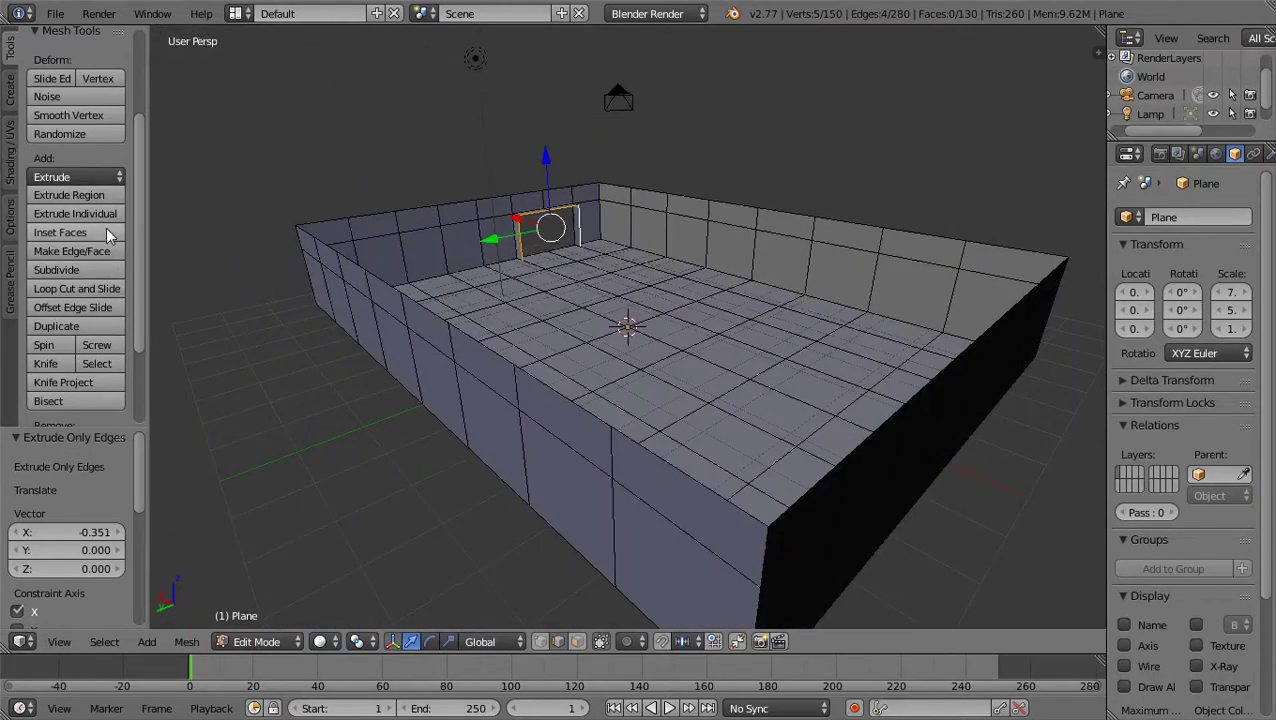
- Place a second Loop Cut and Slide around the walls, slid down toward the floor
left_click(102, 288)
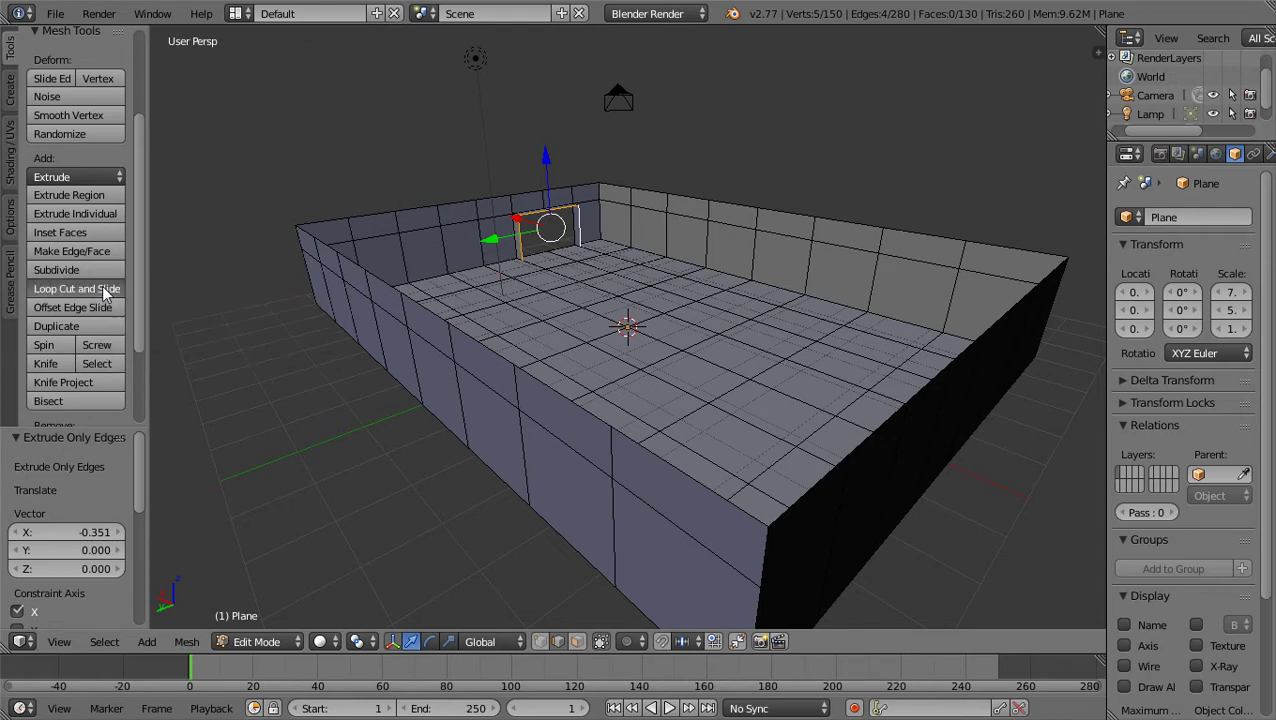
left_click(663, 240)
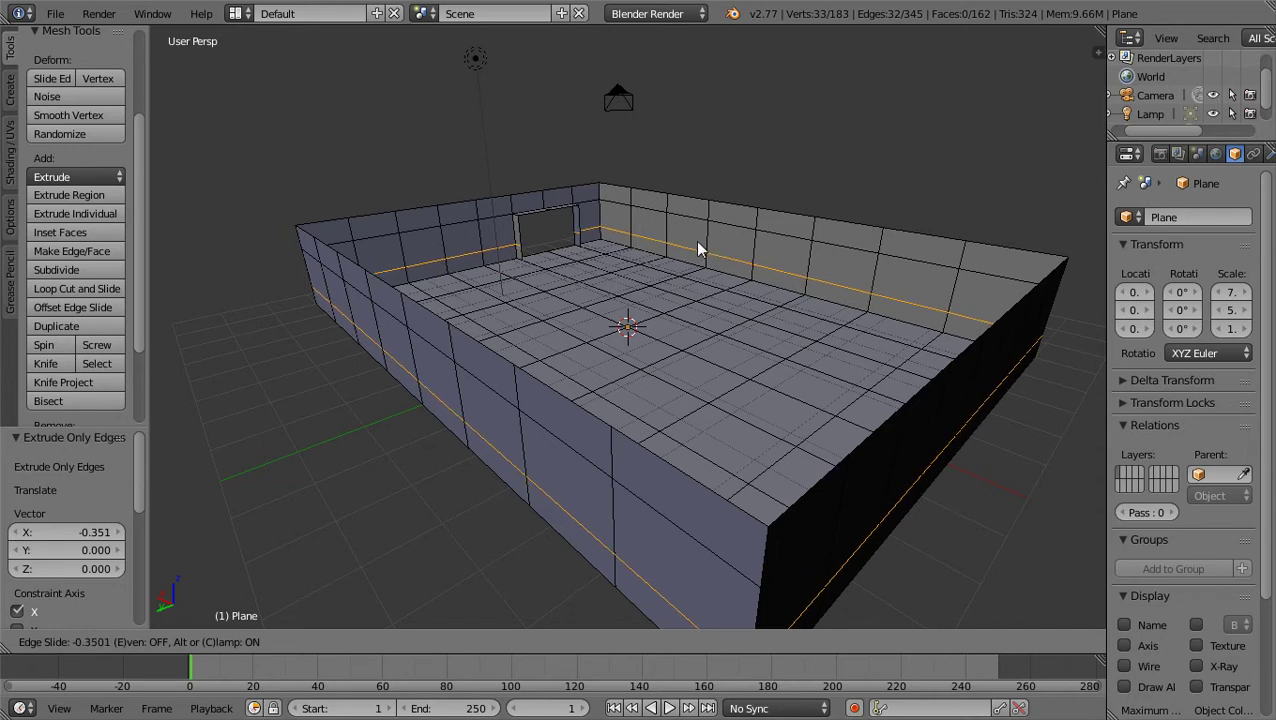
left_click(697, 242)
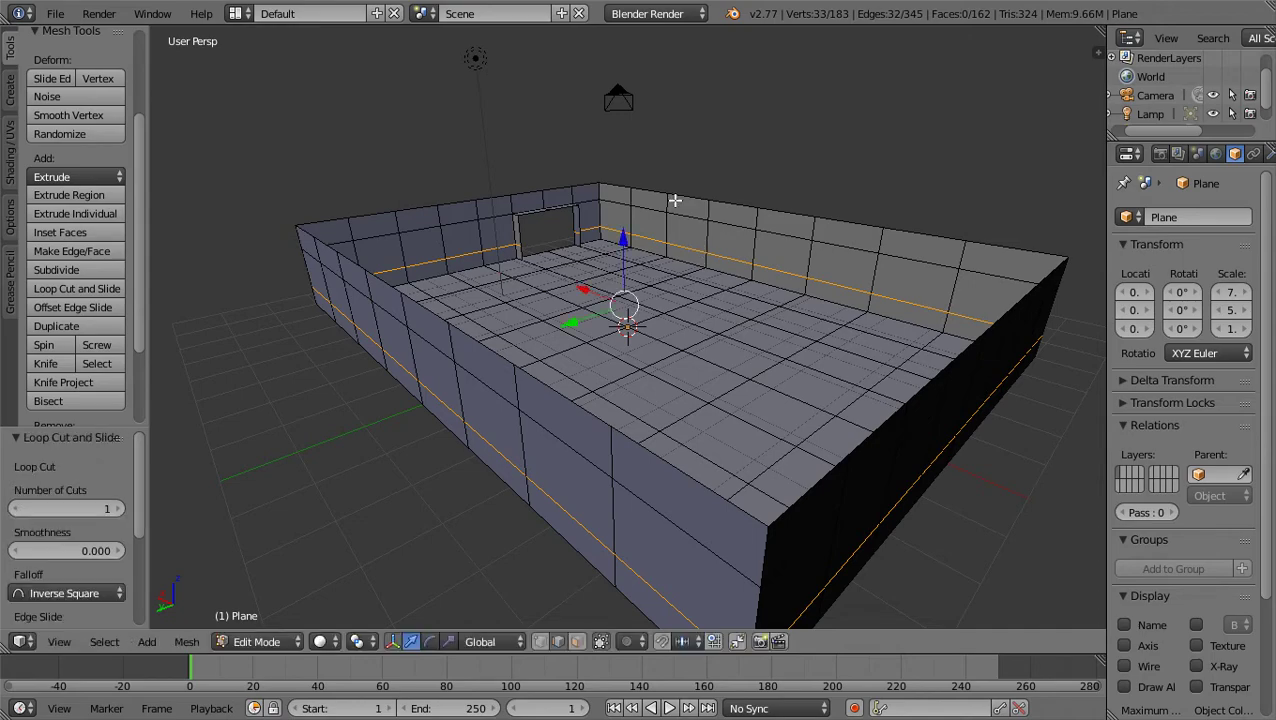
middle_click_drag(641, 154, 760, 262)
middle_click_drag(533, 191, 700, 206)
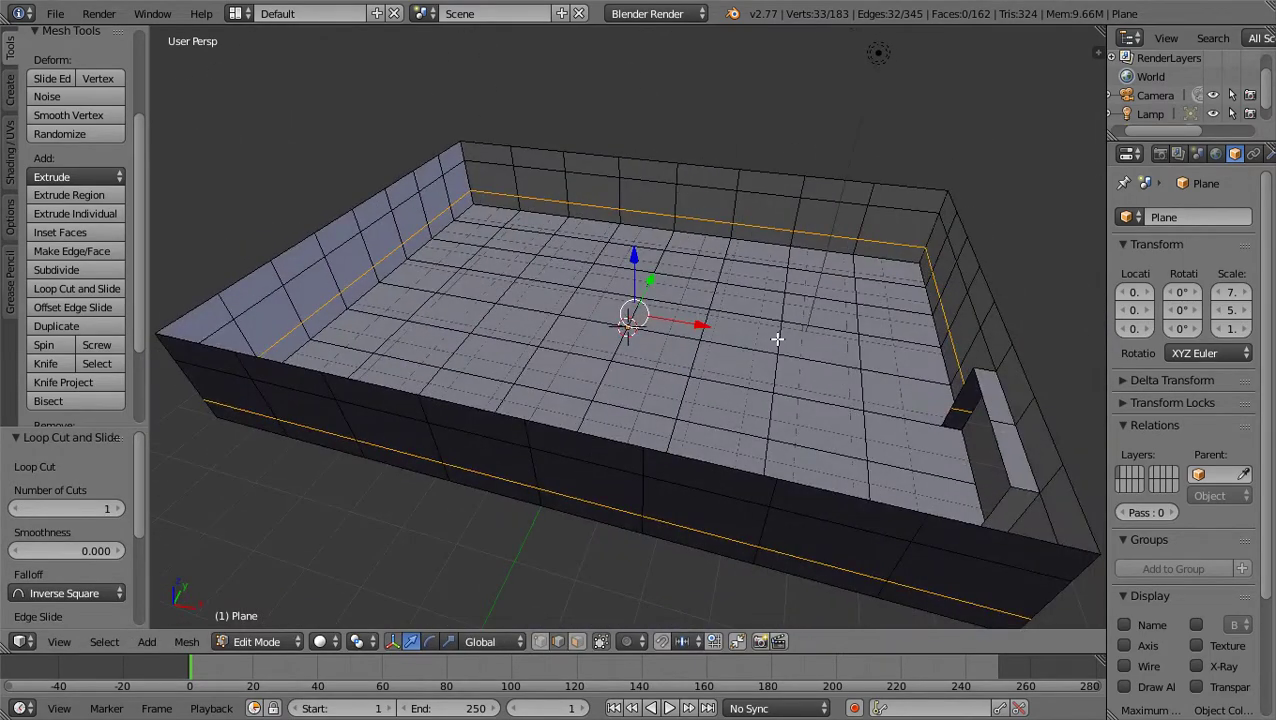
- In face select mode, pick two back-wall face pairs and two side-wall face pairs for windows
left_click(579, 641)
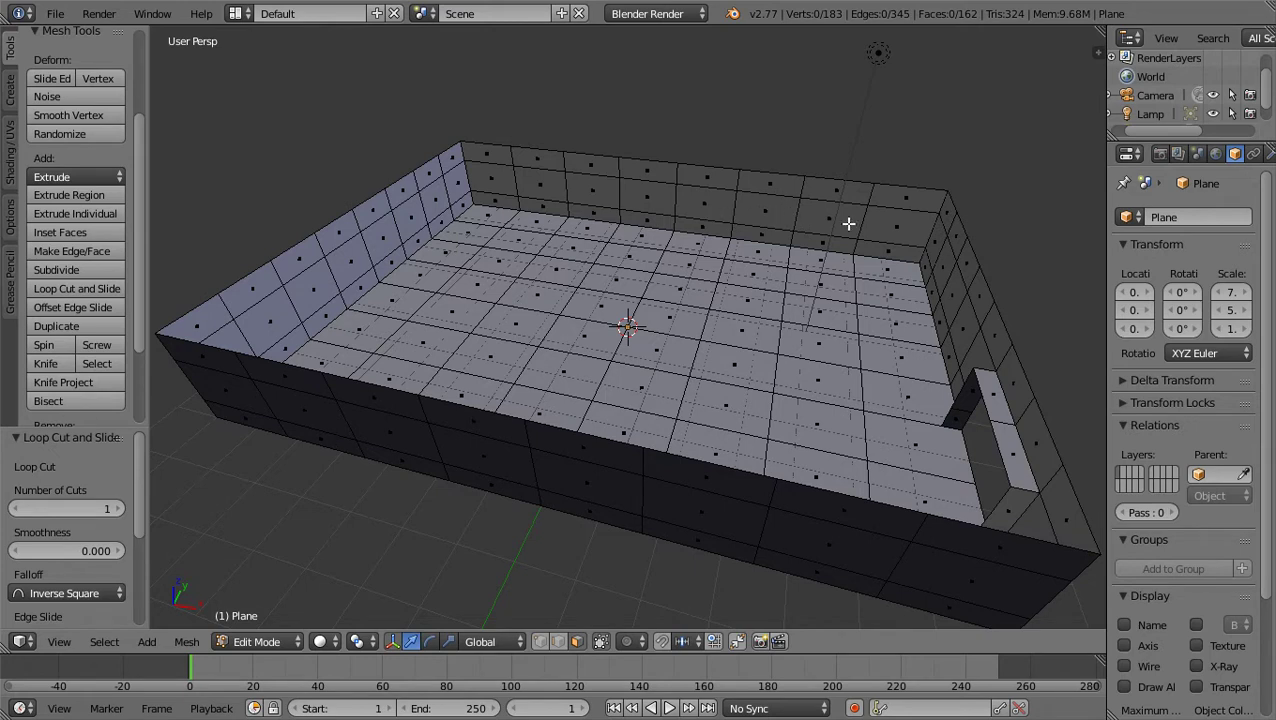
right_click(538, 186)
right_click(590, 196, "shift")
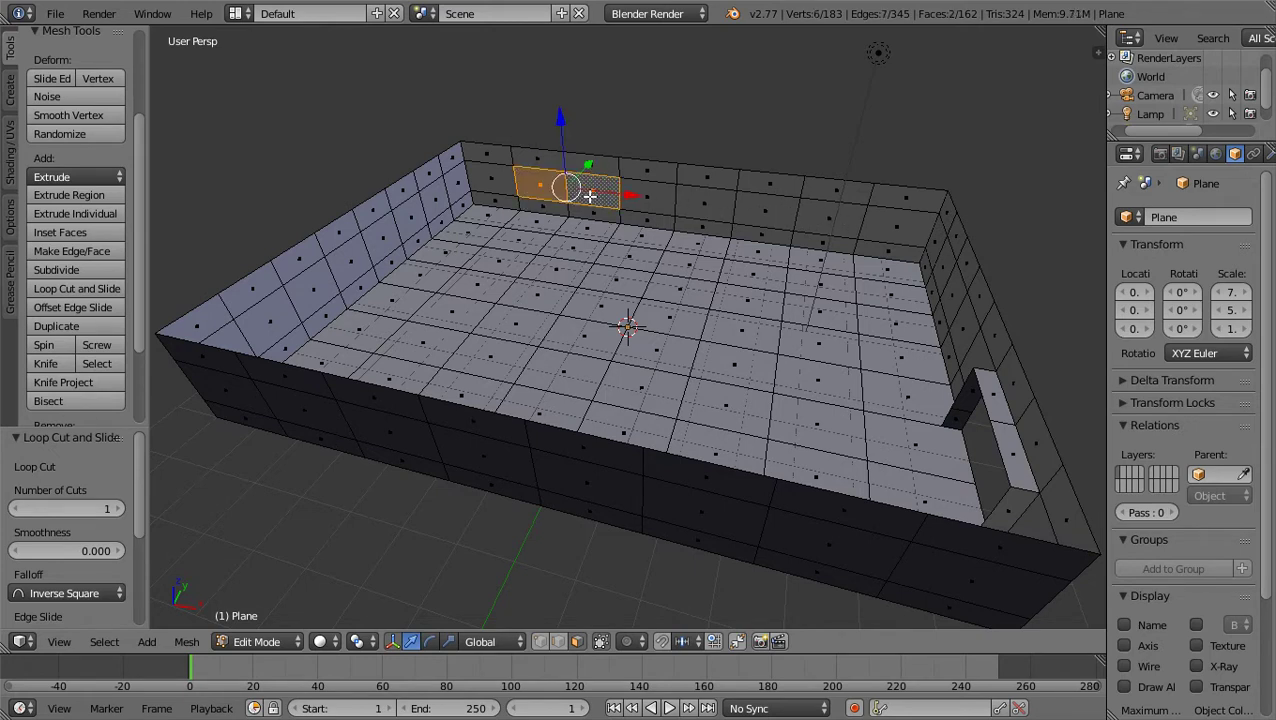
right_click(700, 208, "shift")
right_click(772, 212, "shift")
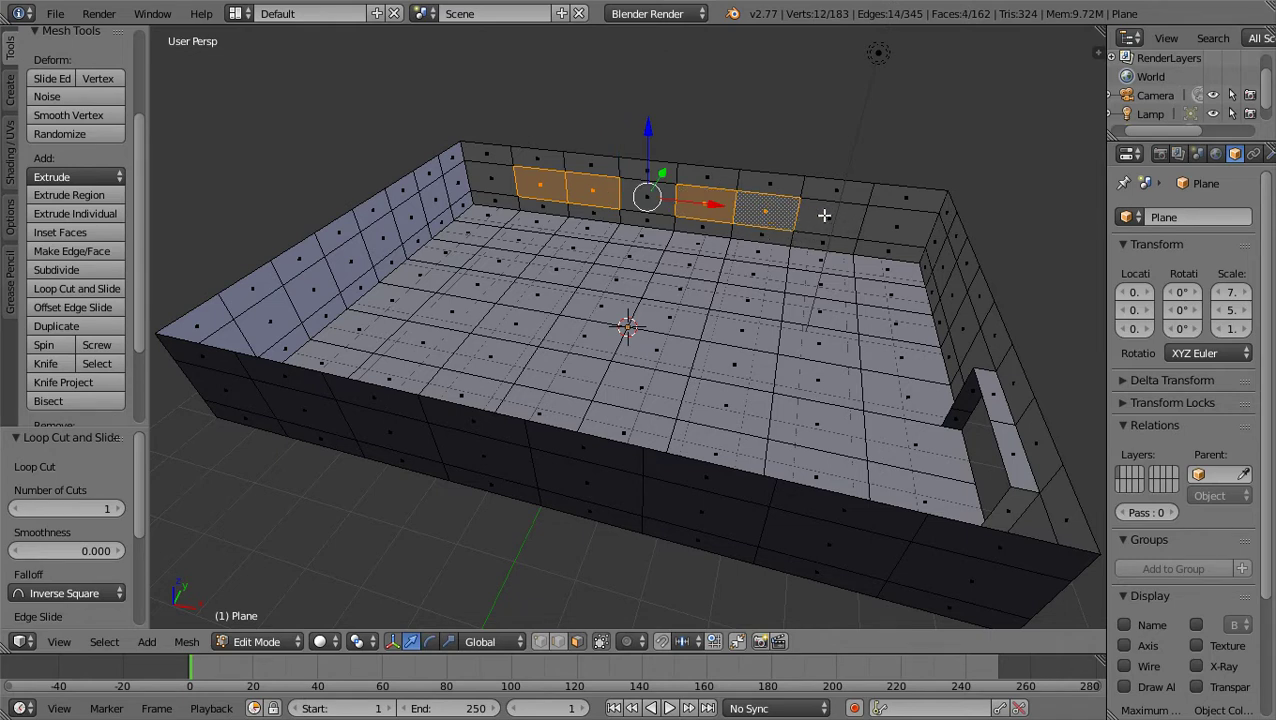
middle_click_drag(634, 146, 567, 172)
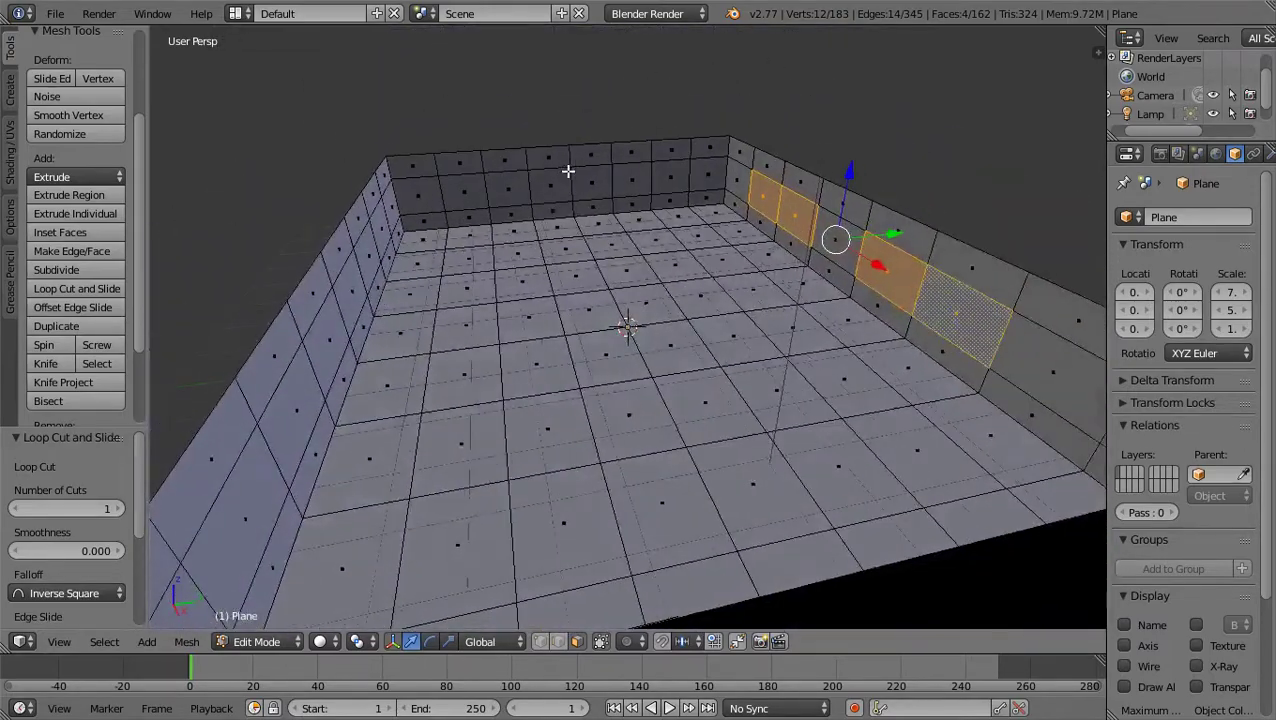
right_click(668, 179, "shift")
right_click(628, 181, "shift")
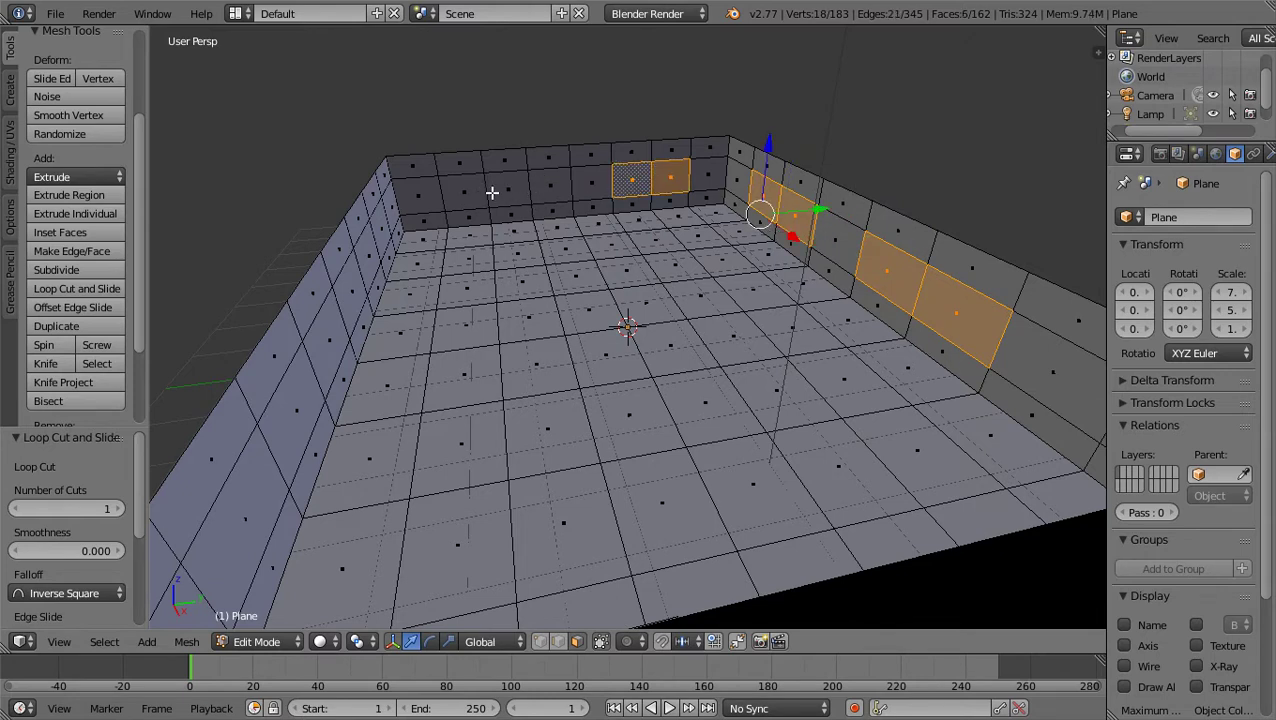
right_click(554, 181, "shift")
right_click(505, 183, "shift")
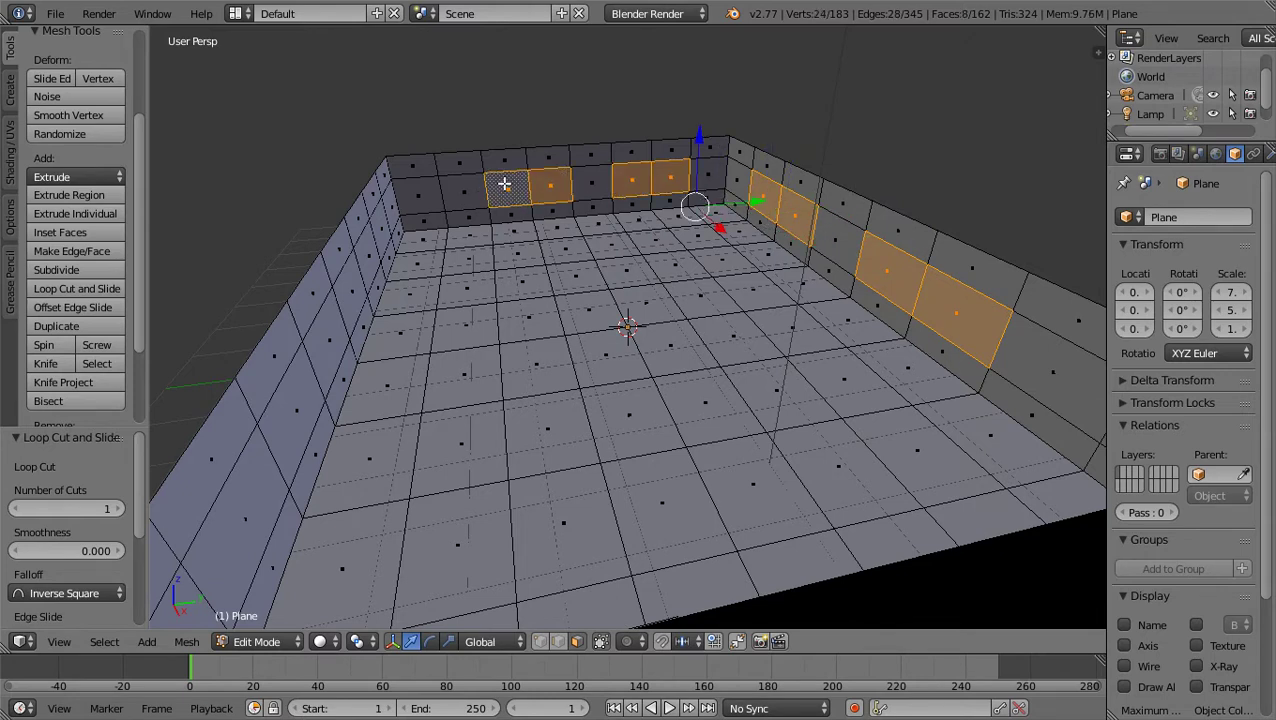
middle_click_drag(427, 228, 403, 240)
- Select the remaining far-wall window faces, swapping two wrongly picked faces for the correct adjoining ones
middle_click_drag(519, 222, 345, 219)
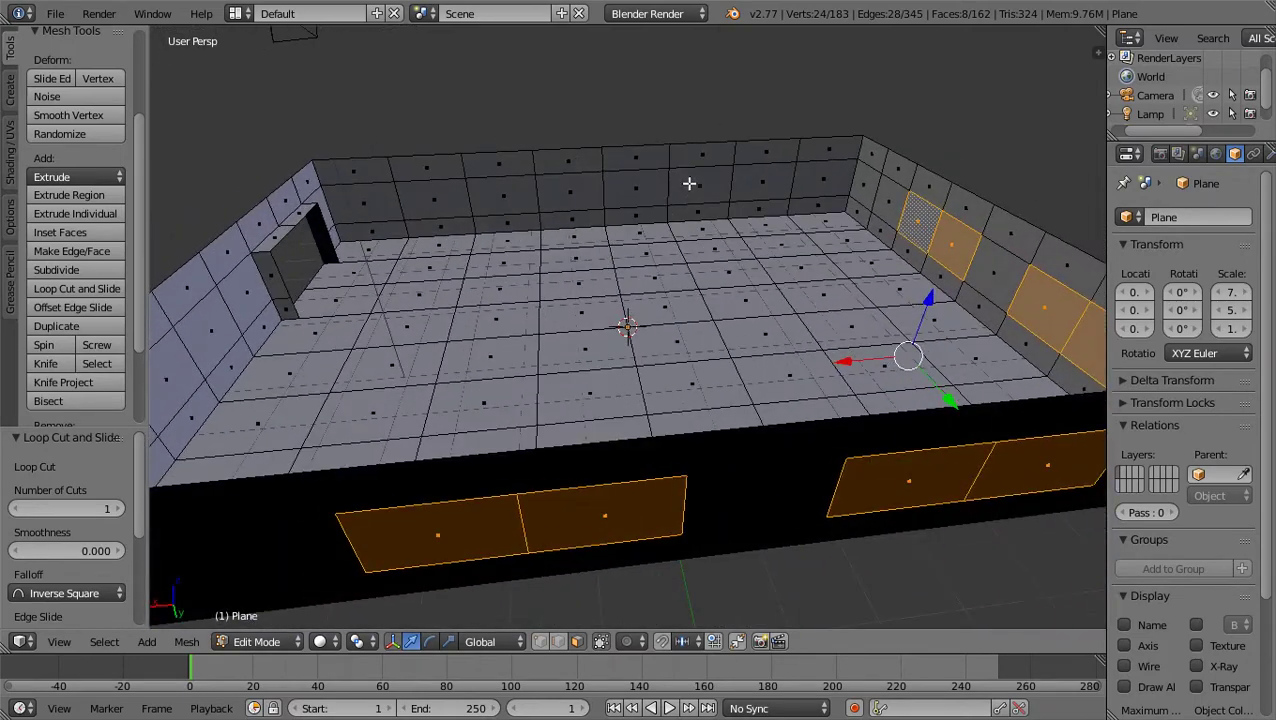
right_click(753, 183, "shift")
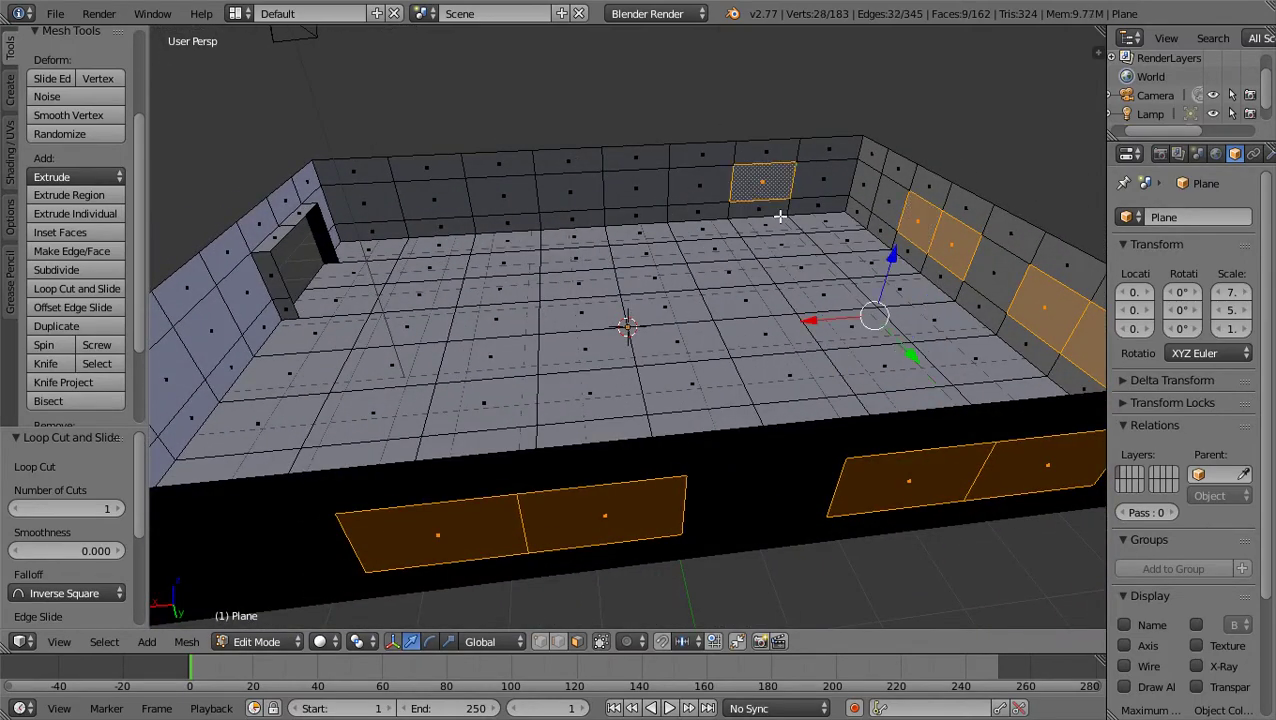
right_click(763, 206, "shift")
right_click(804, 199, "shift")
right_click(806, 177, "shift")
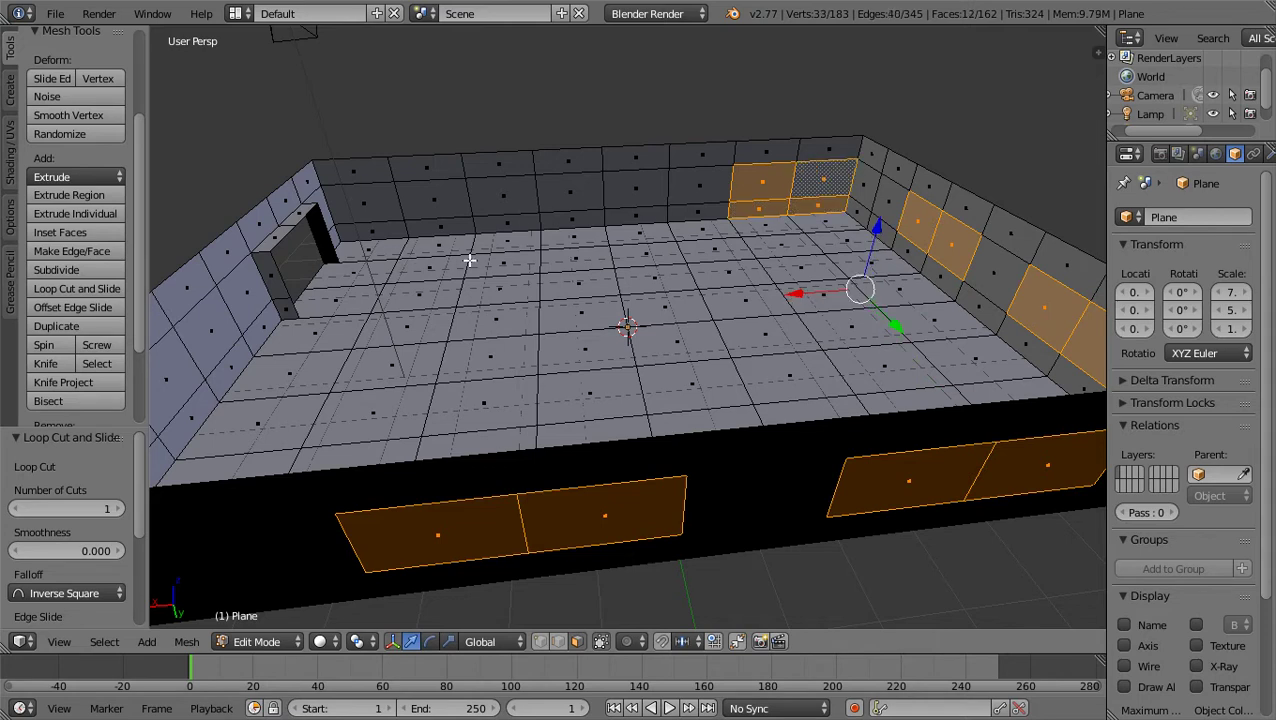
right_click(824, 173, "shift")
right_click(810, 204, "shift")
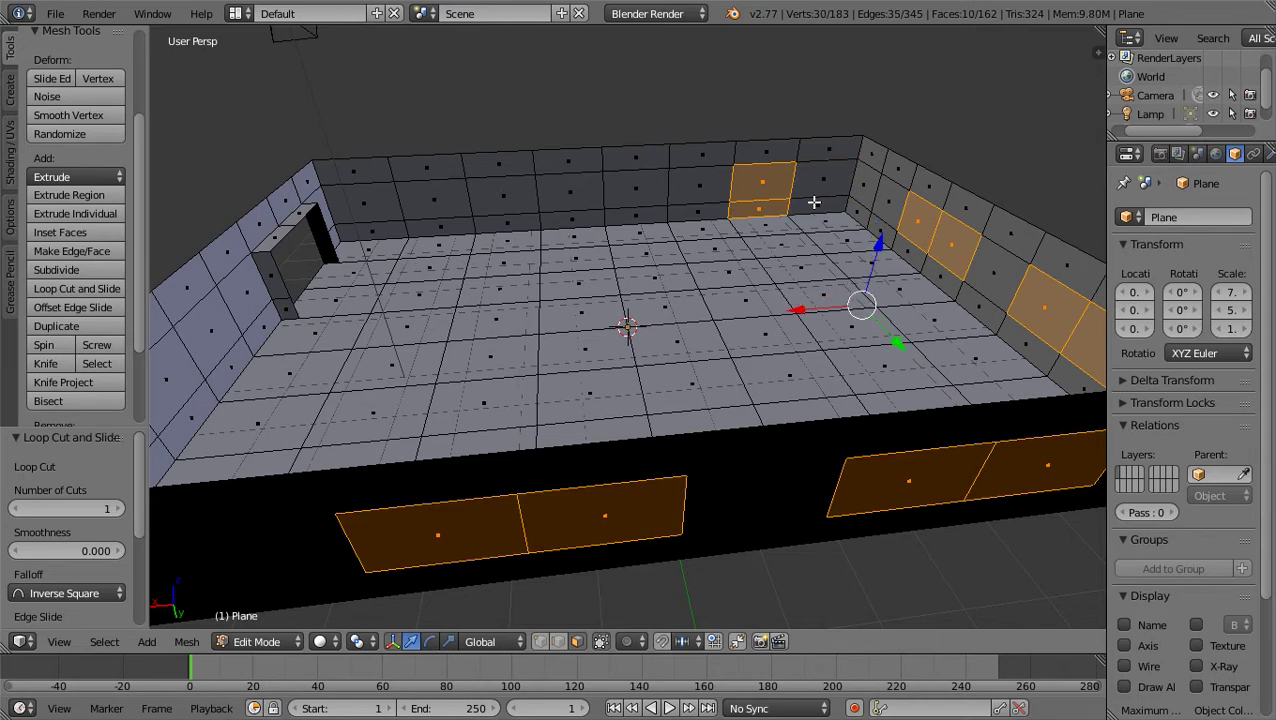
right_click(698, 192, "shift")
right_click(690, 216, "shift")
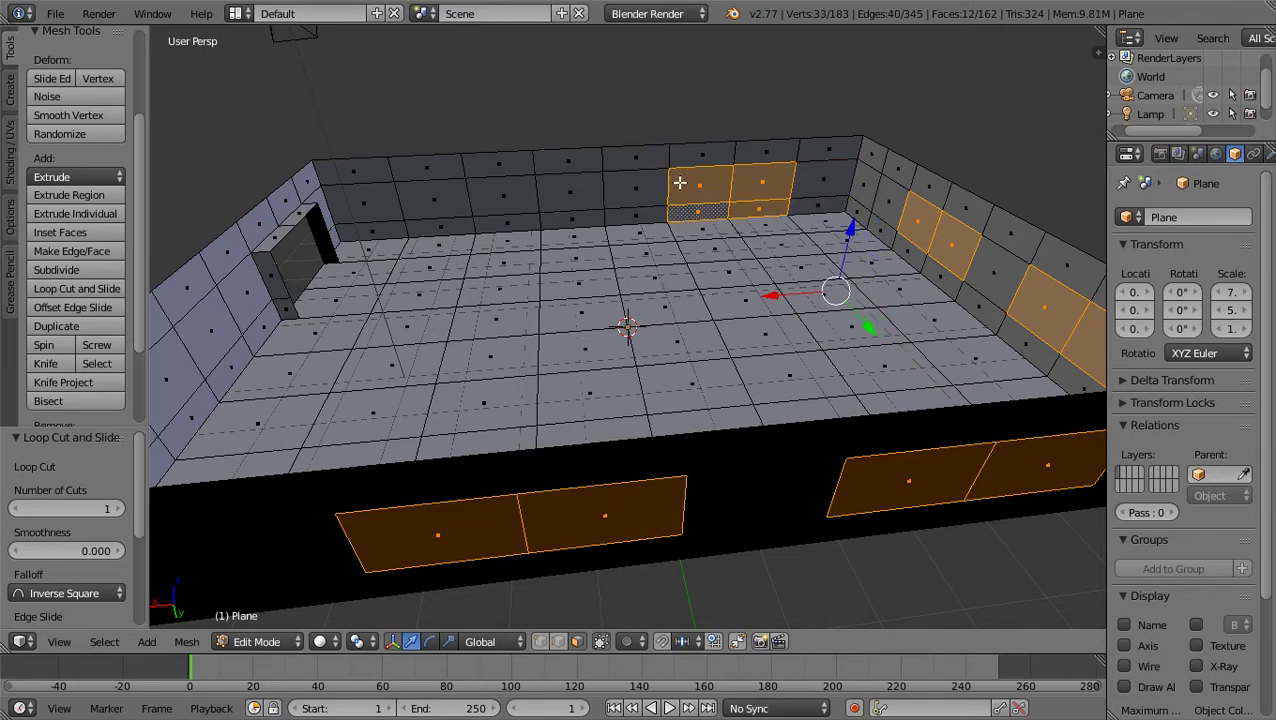
middle_click_drag(679, 183, 769, 194)
- Delete the selected faces to cut the window openings, leaving the mesh at 150 faces
key("x")
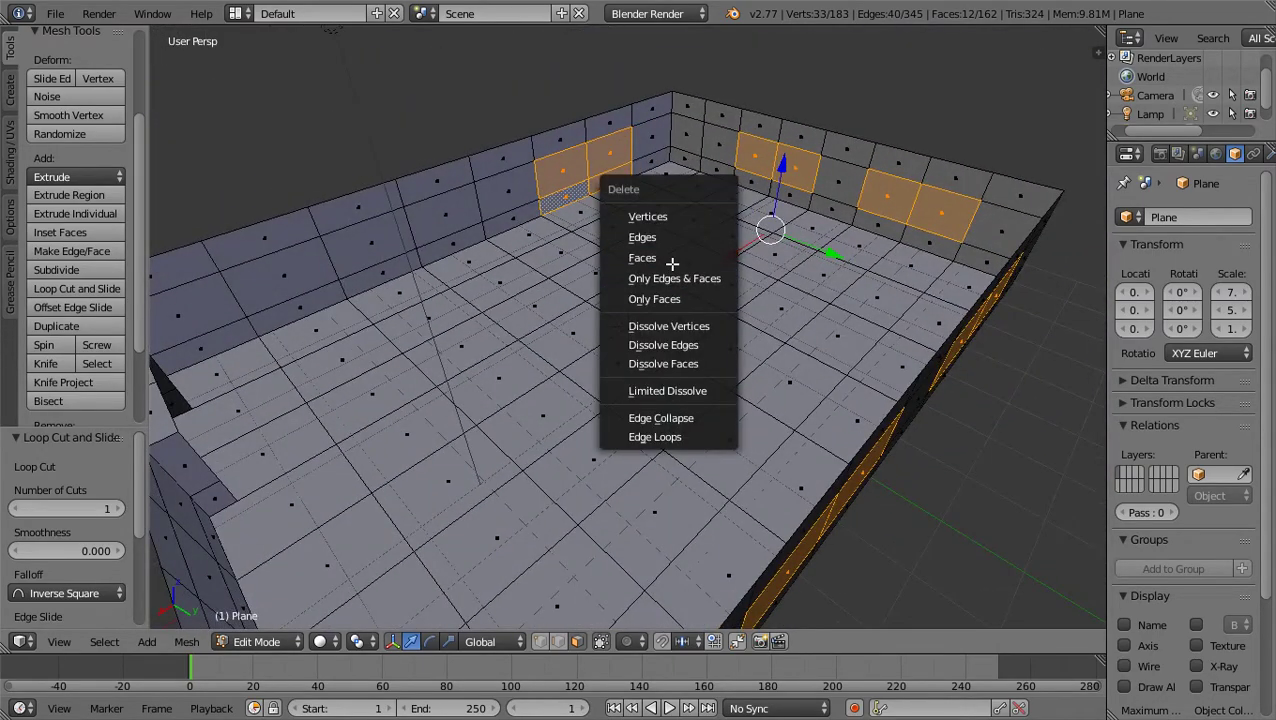
left_click(672, 263)
middle_click_drag(595, 244, 750, 236)
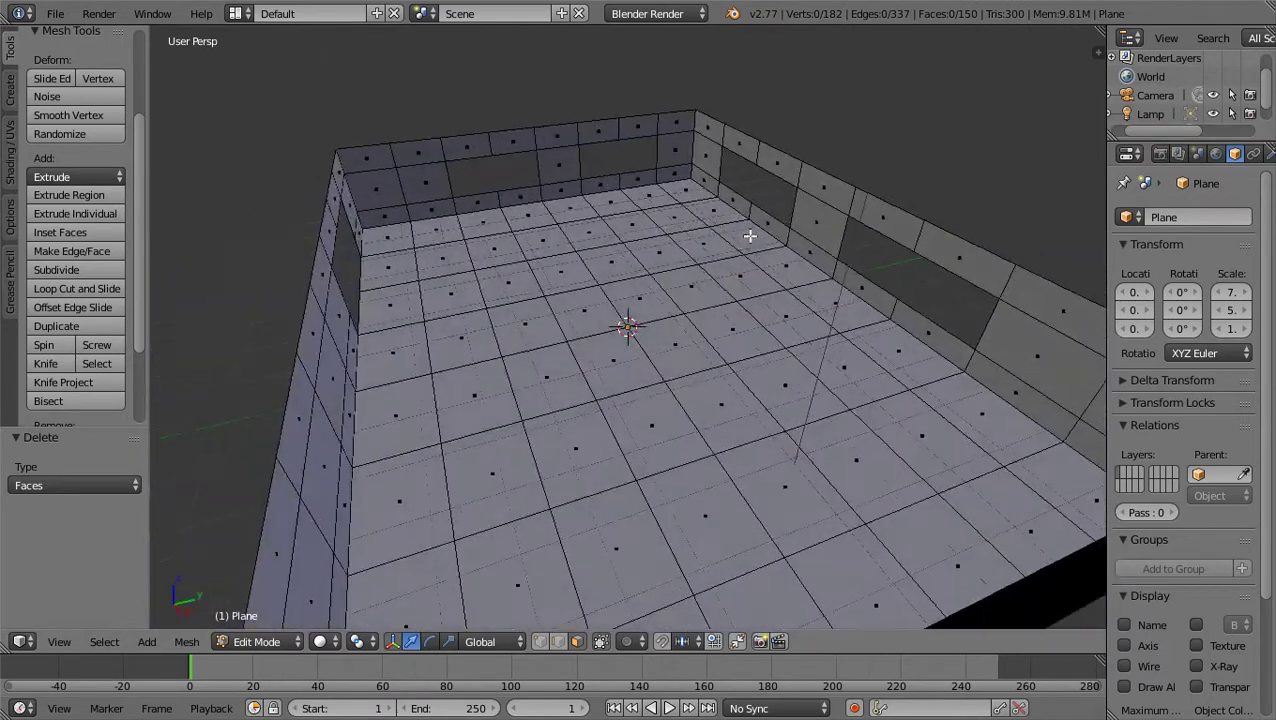
left_click(558, 641)
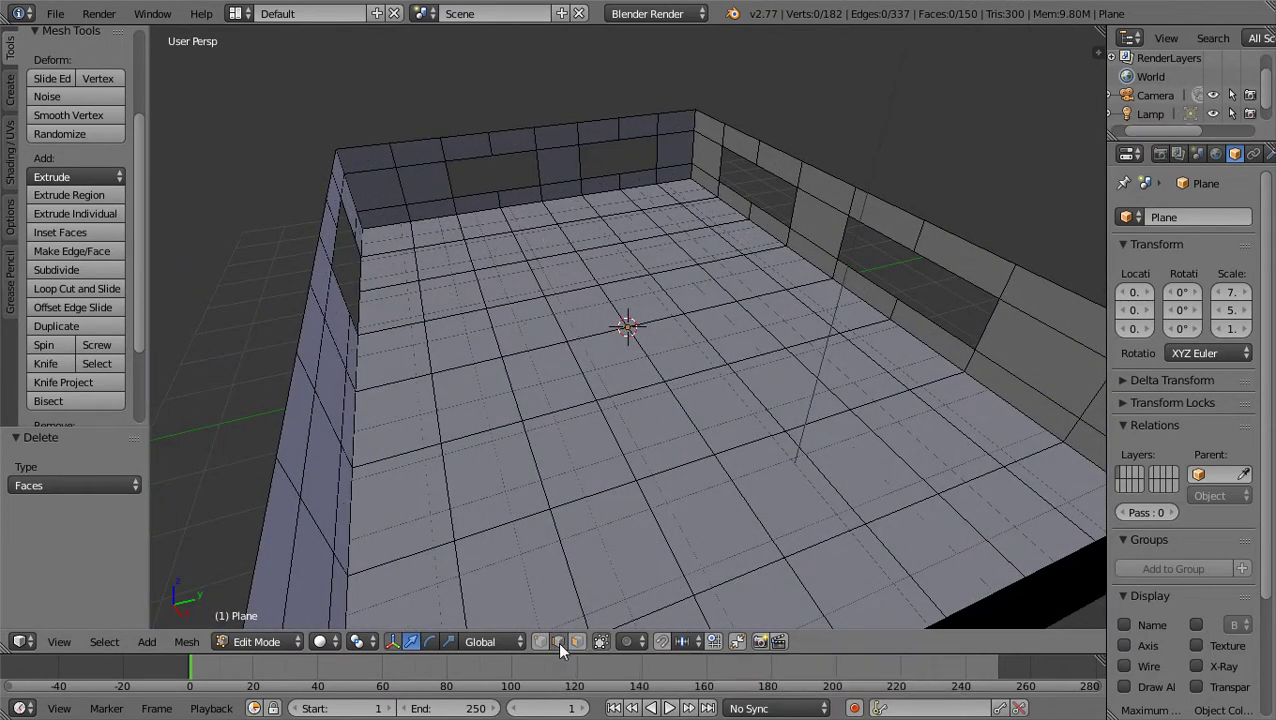
- Select the edges outlining the first far-wall window opening
right_click(450, 180)
right_click(486, 175, "shift")
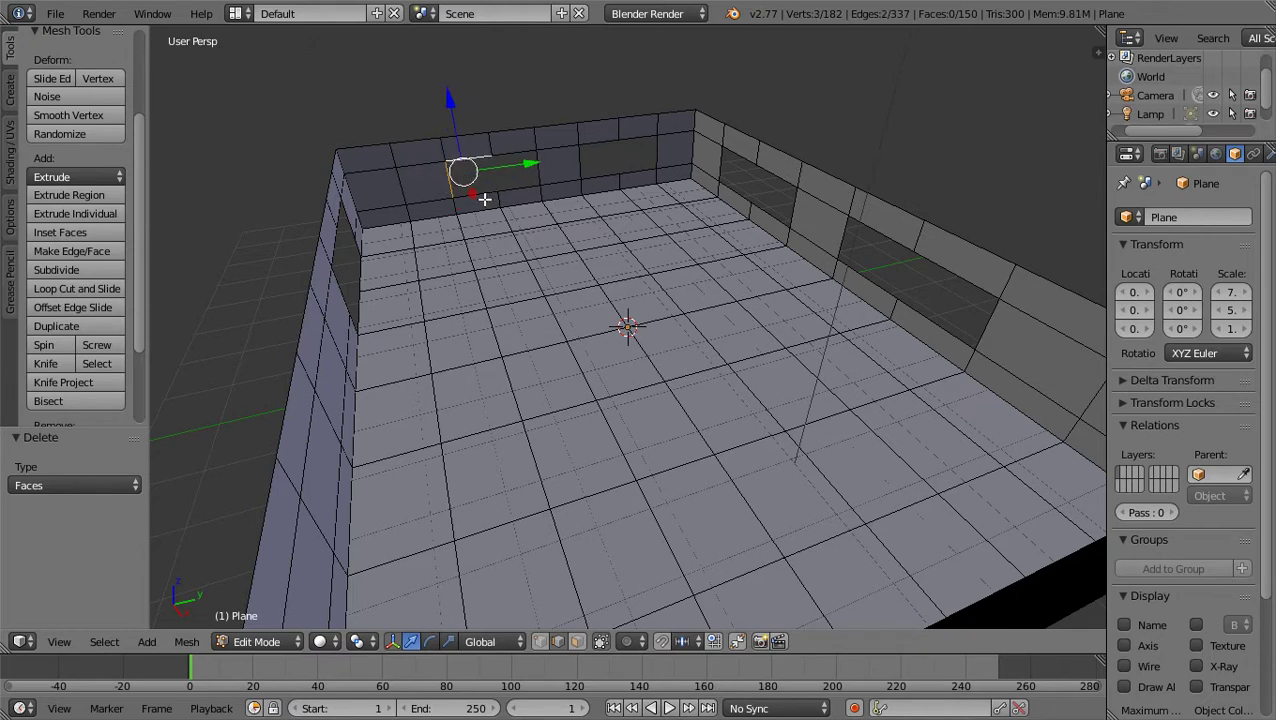
right_click(482, 198, "shift")
right_click(534, 177, "shift")
right_click(514, 148, "shift")
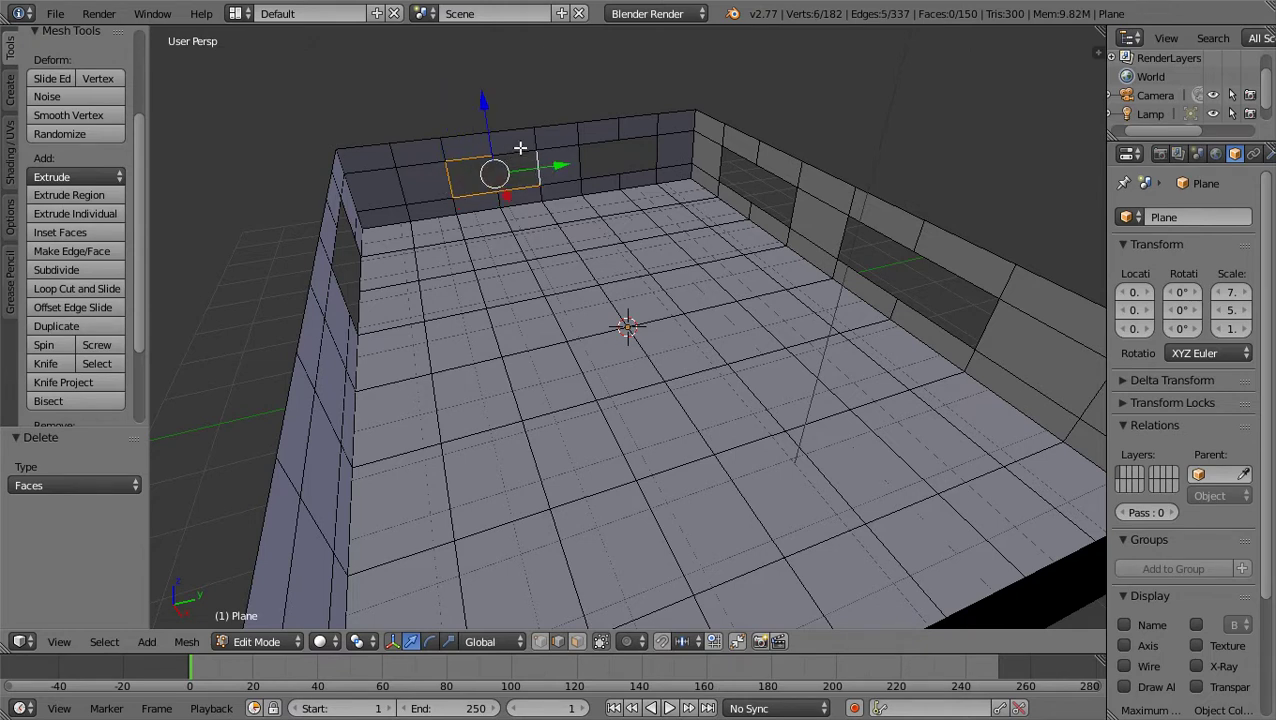
- Add the top, side and bottom edges of the second far-wall opening to the selection
right_click(542, 160, "shift")
right_click(578, 155, "shift")
right_click(600, 143, "shift")
right_click(638, 136, "shift")
right_click(661, 145, "shift")
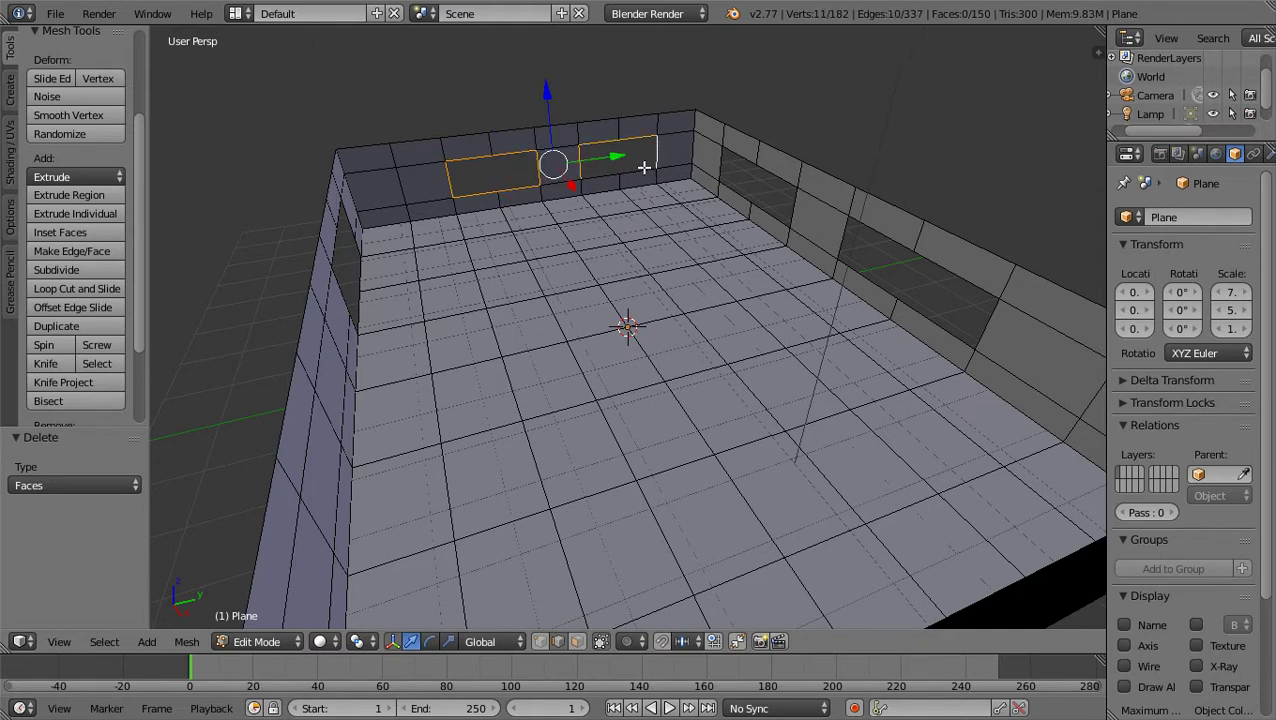
right_click(645, 171, "shift")
right_click(593, 175, "shift")
middle_click_drag(593, 175, 535, 202)
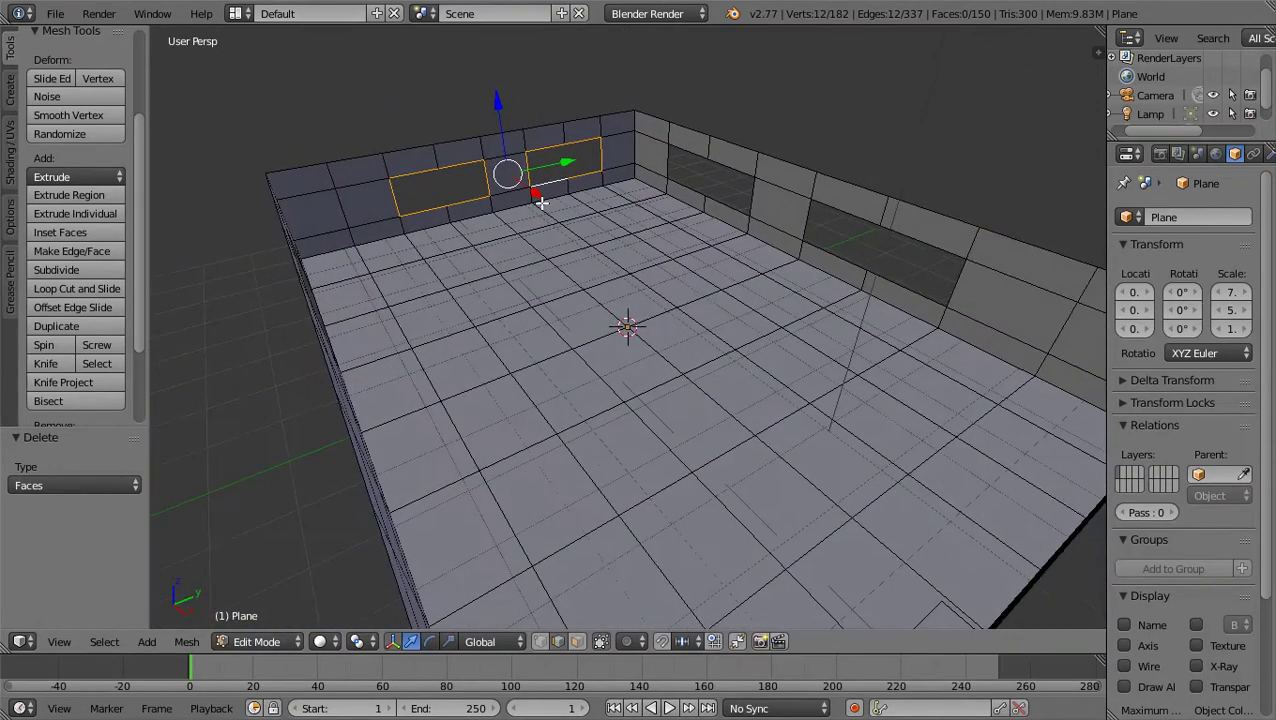
- Extrude the opening edges individually 0.321 along X to form the window frames
left_click(106, 214)
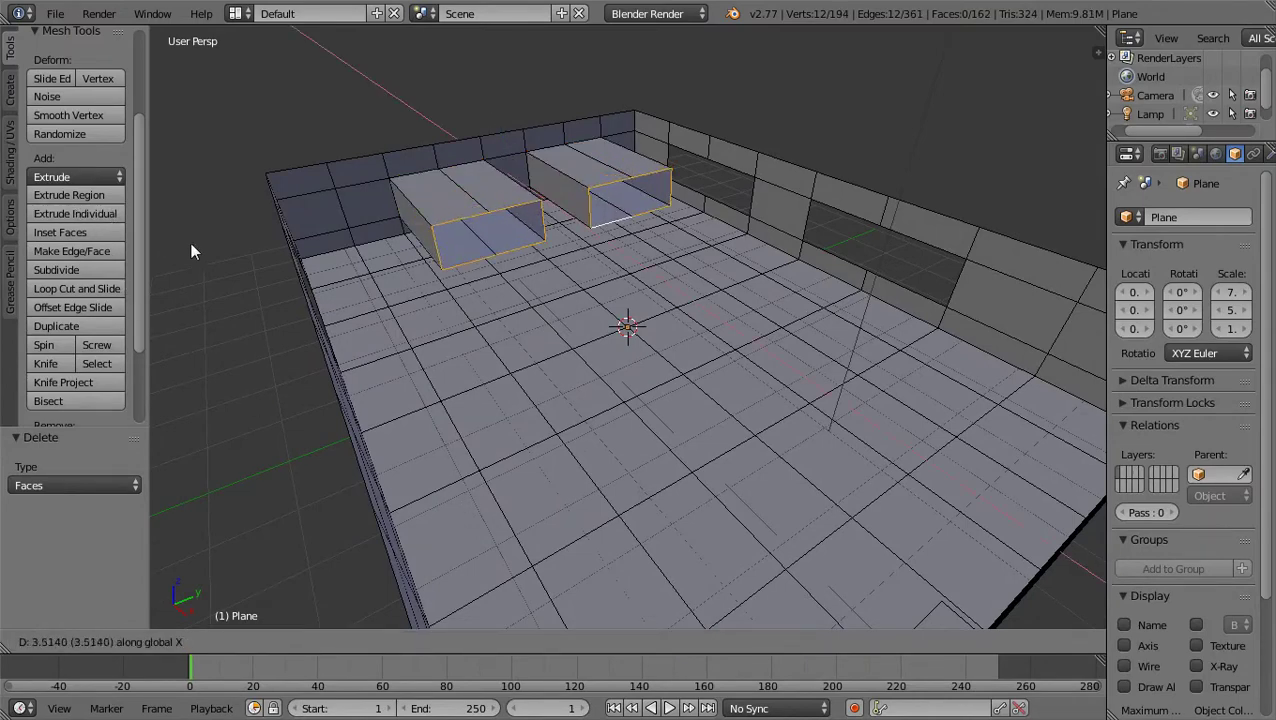
key("x")
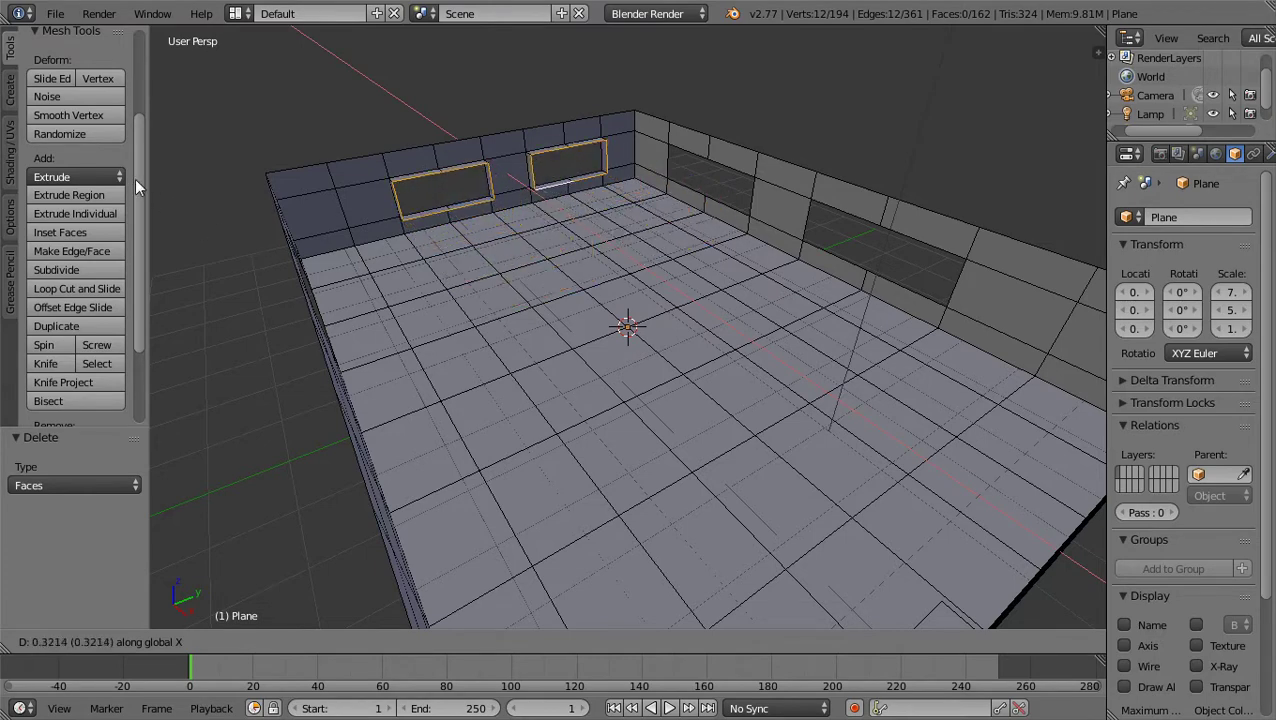
left_click(135, 178)
middle_click_drag(412, 170, 504, 162)
middle_click_drag(368, 269, 420, 248)
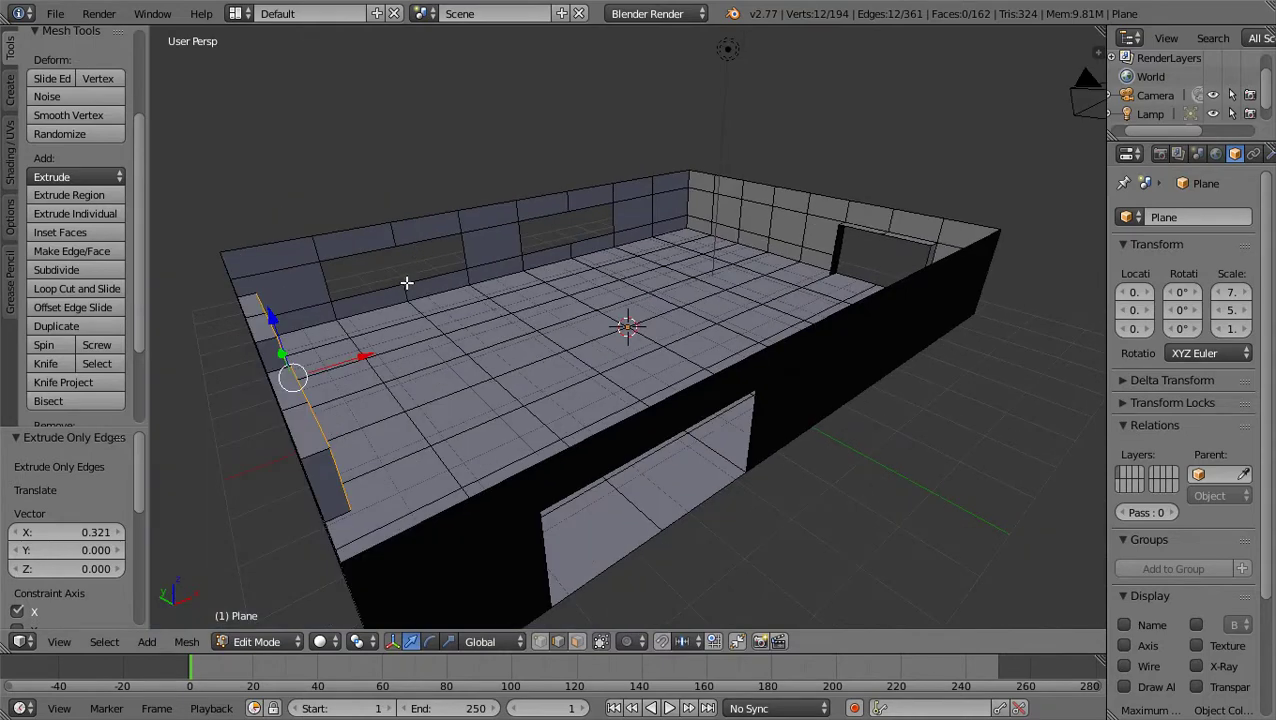
- Extrude the side opening's frame to -0.103 along X
left_click(115, 220)
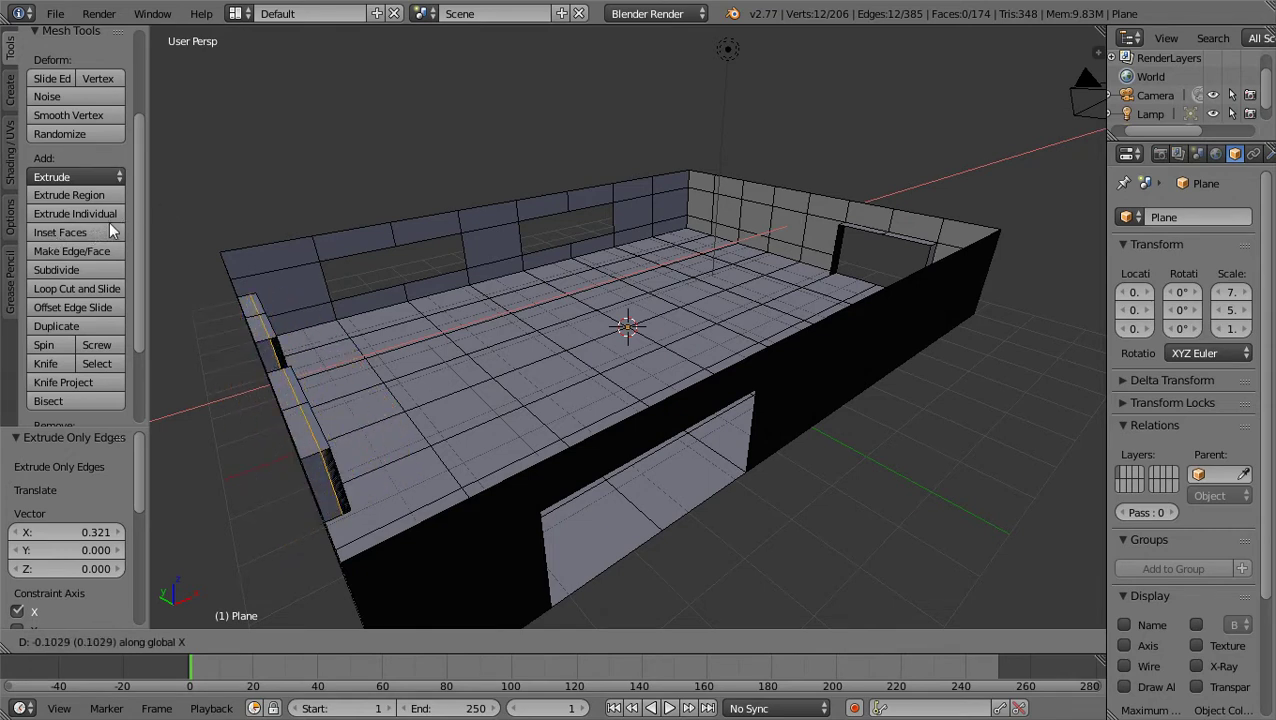
left_click(113, 231)
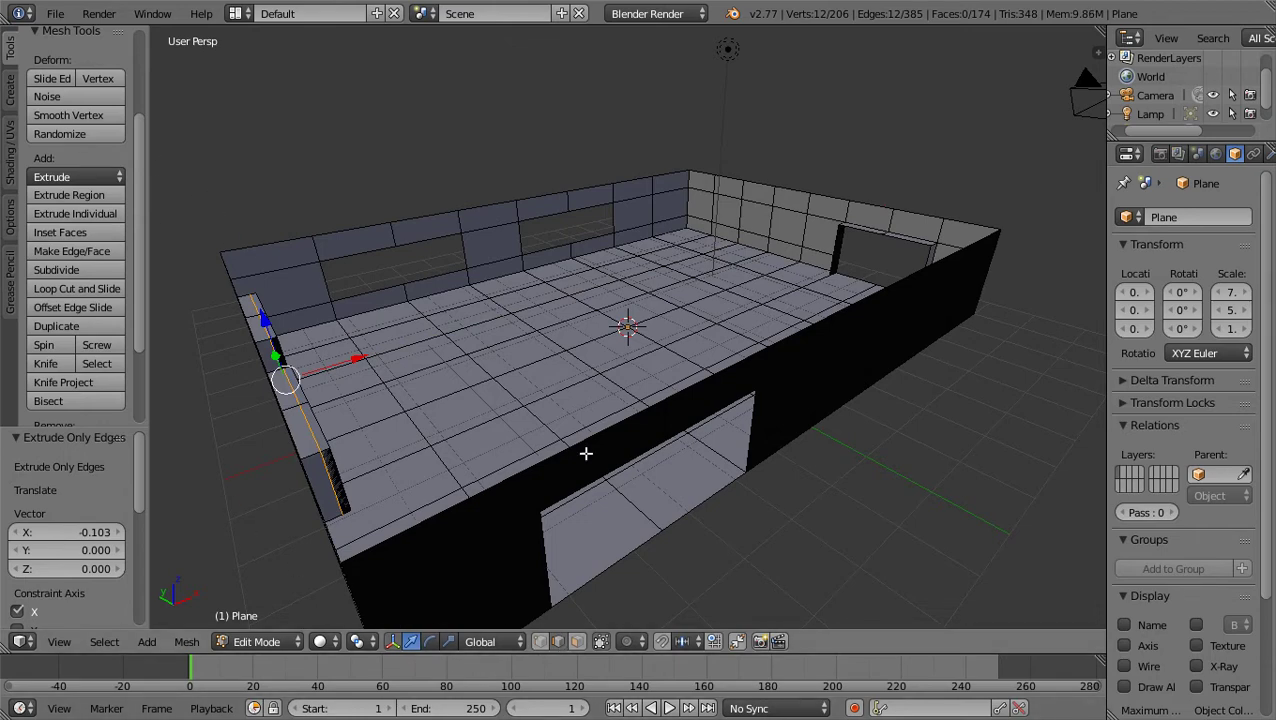
middle_click_drag(589, 403, 481, 222)
- Select the edge outline of the first back-wall window opening
right_click(443, 203, "shift")
right_click(468, 180, "shift")
right_click(516, 182, "shift")
right_click(518, 214, "shift")
right_click(493, 211, "shift")
- Add the full edge outline of the second back-wall opening to the selection
right_click(560, 193, "shift")
right_click(620, 194, "shift")
right_click(634, 175, "shift")
right_click(700, 177, "shift")
right_click(734, 192, "shift")
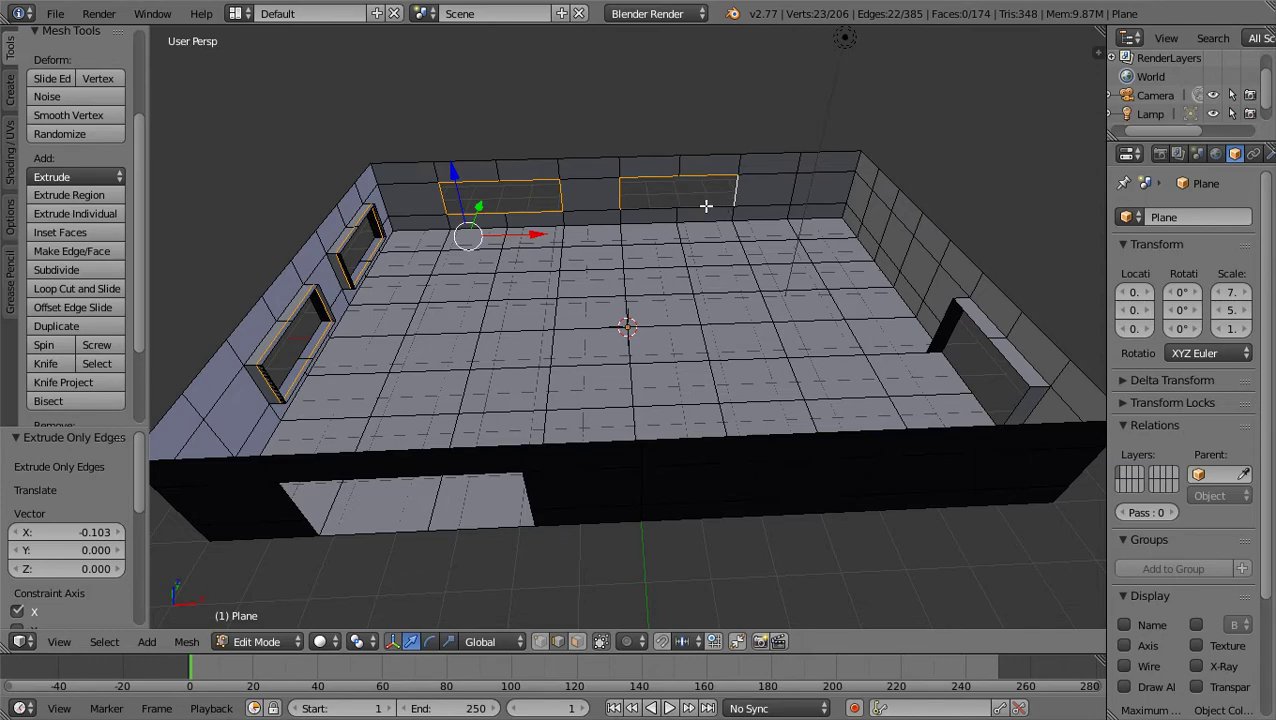
right_click(636, 207, "shift")
middle_click_drag(650, 202, 597, 153)
- Start a fresh selection with the edges around the first side-wall opening
left_click(676, 170)
right_click(695, 178)
right_click(909, 287)
right_click(950, 262, "shift")
right_click(930, 240, "shift")
right_click(863, 208, "shift")
right_click(836, 245, "shift")
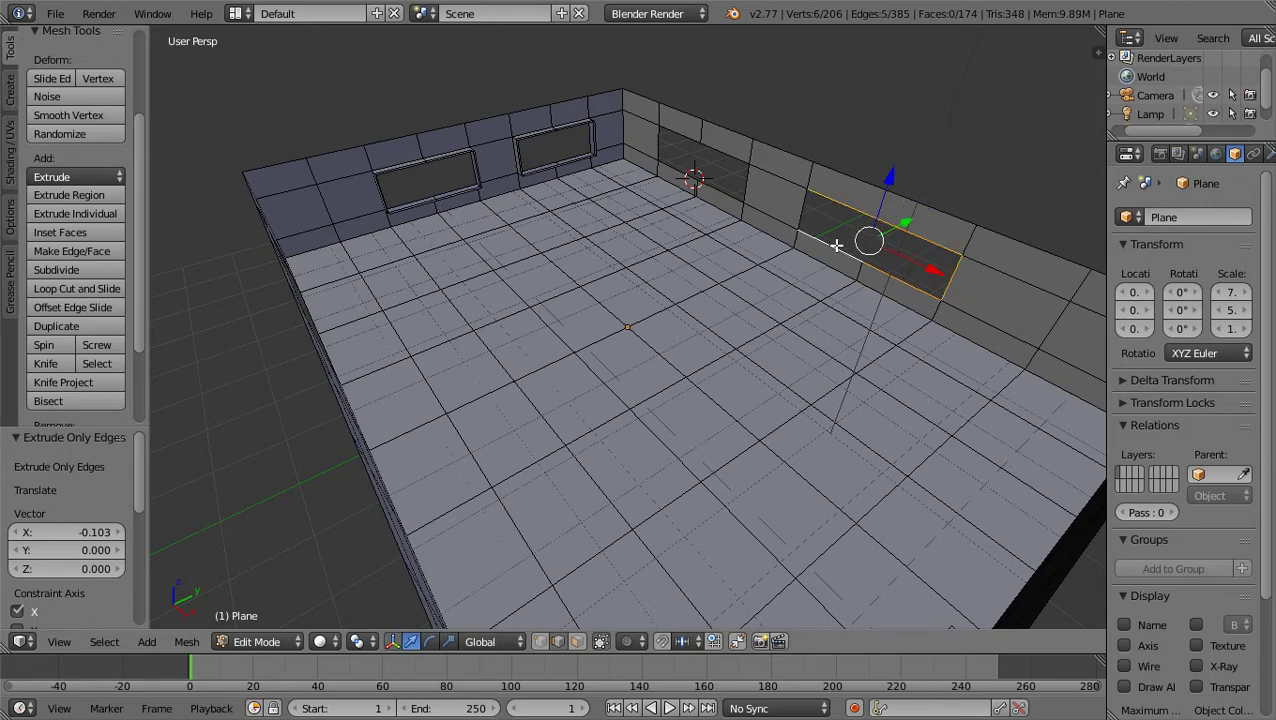
right_click(799, 208, "shift")
- Add the top, side and bottom edges of the second side-wall opening
right_click(749, 177, "shift")
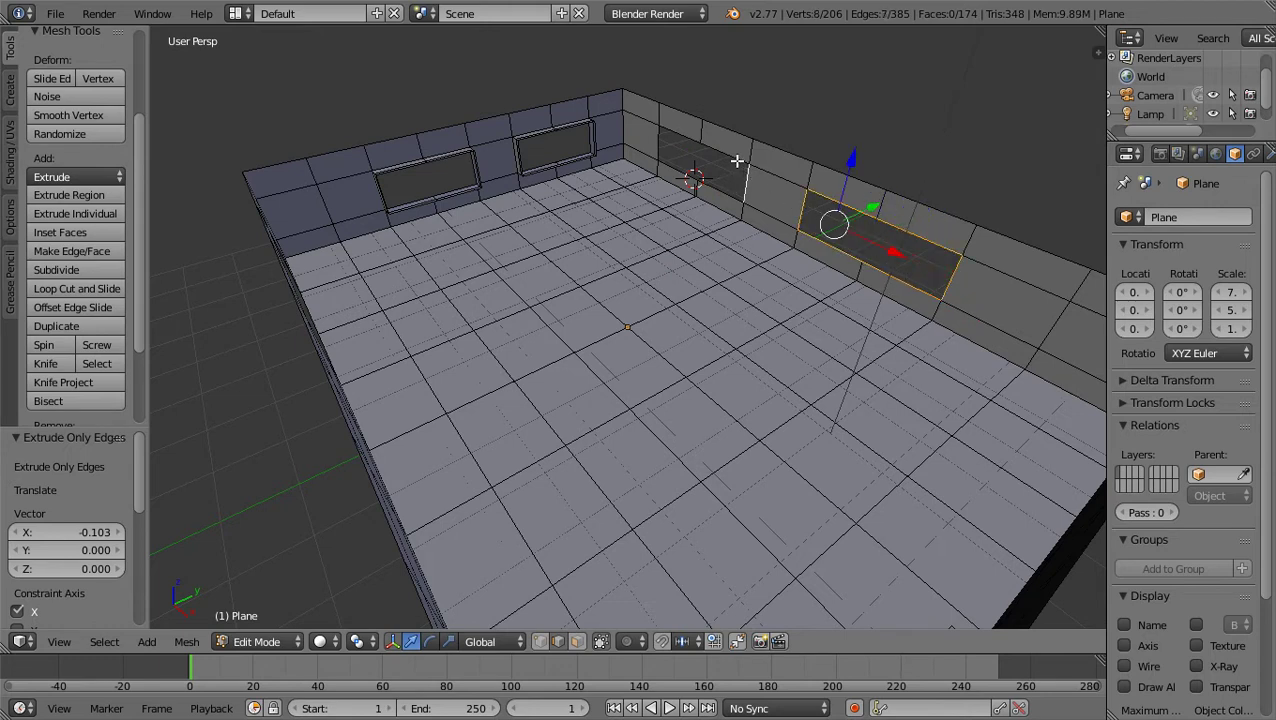
right_click(730, 190, "shift")
right_click(683, 136, "shift")
right_click(660, 148, "shift")
right_click(681, 176, "shift")
right_click(727, 193, "shift")
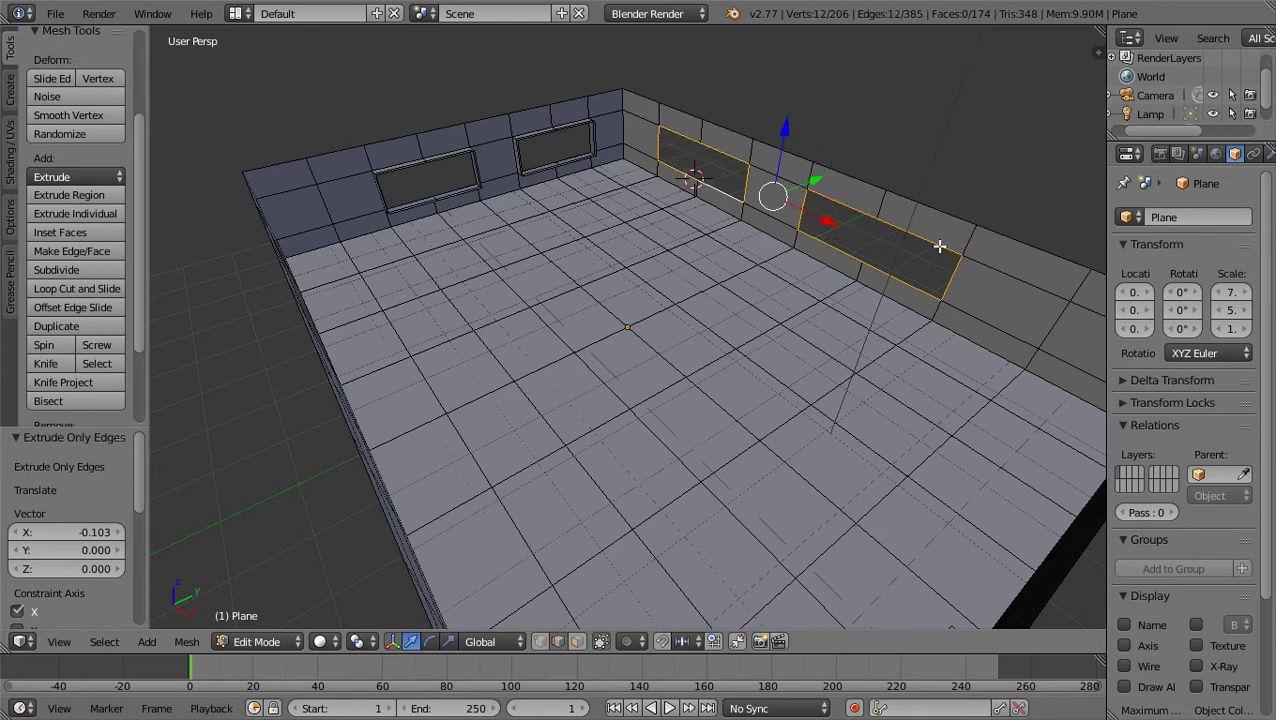
- Extrude the side-wall opening outlines -0.238 along Y into deep frames
scroll(940, 245, "down", 3)
middle_click_drag(931, 216, 658, 285)
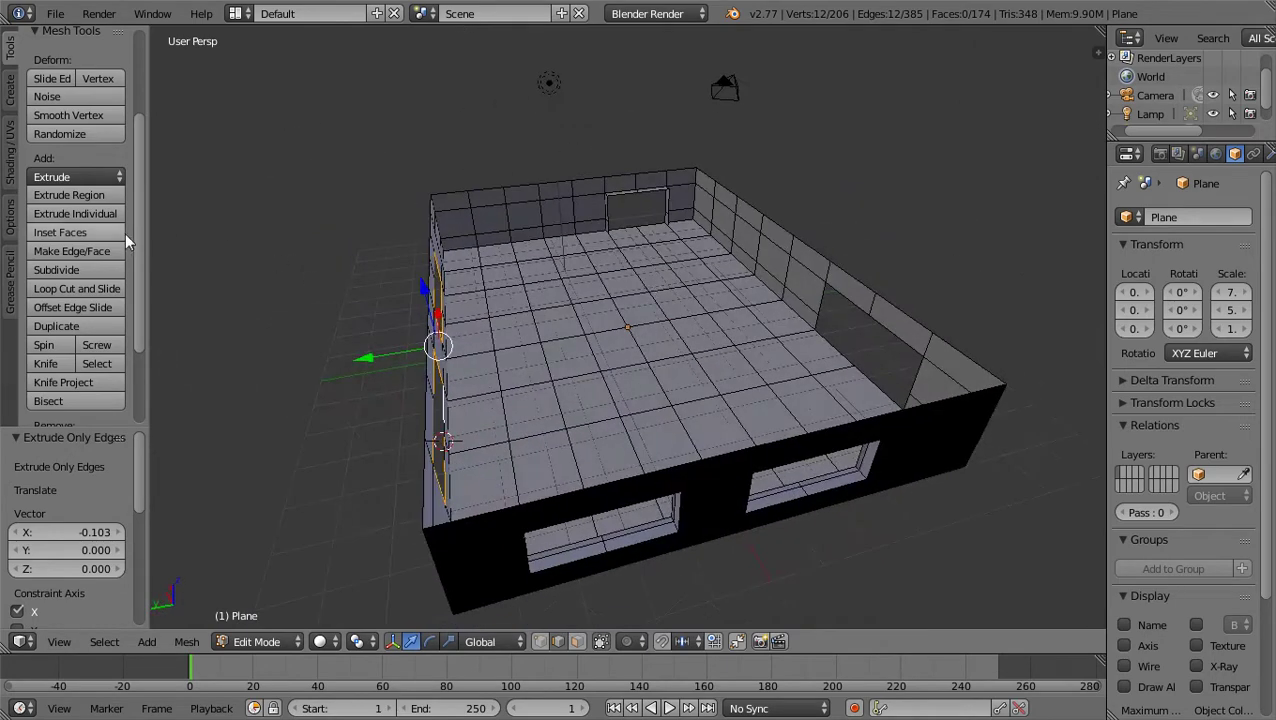
left_click(115, 214)
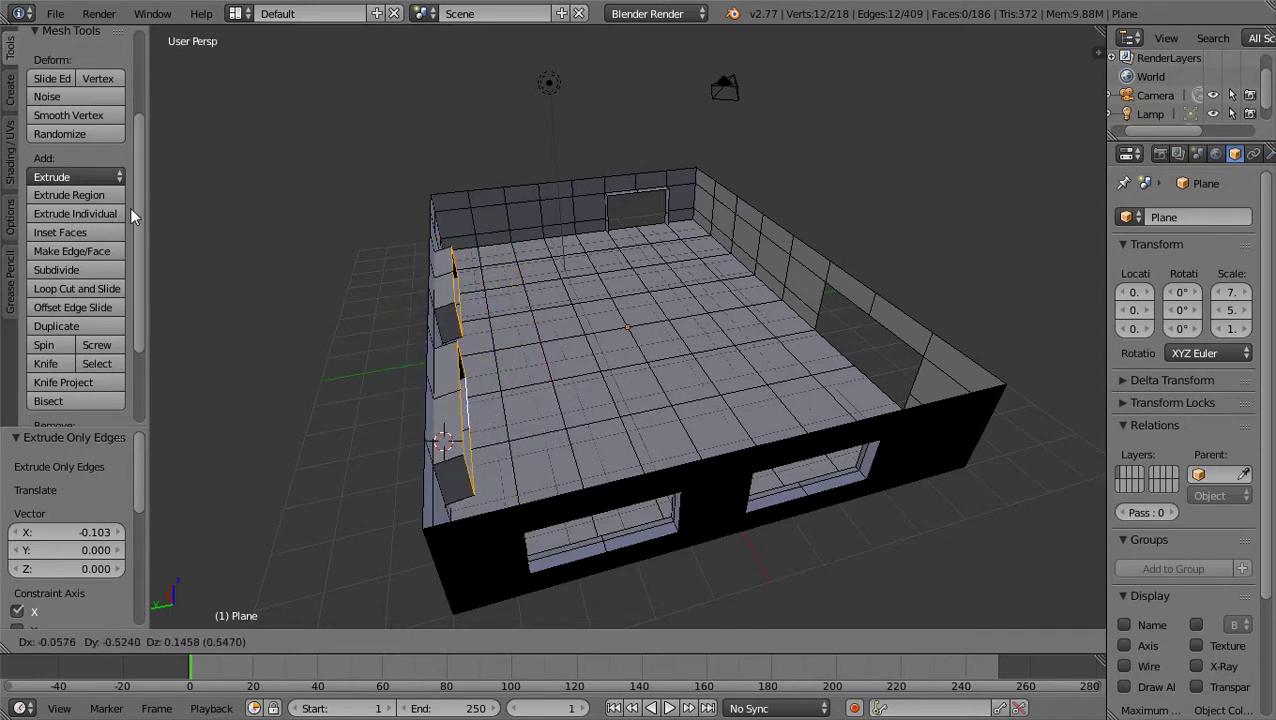
key("y")
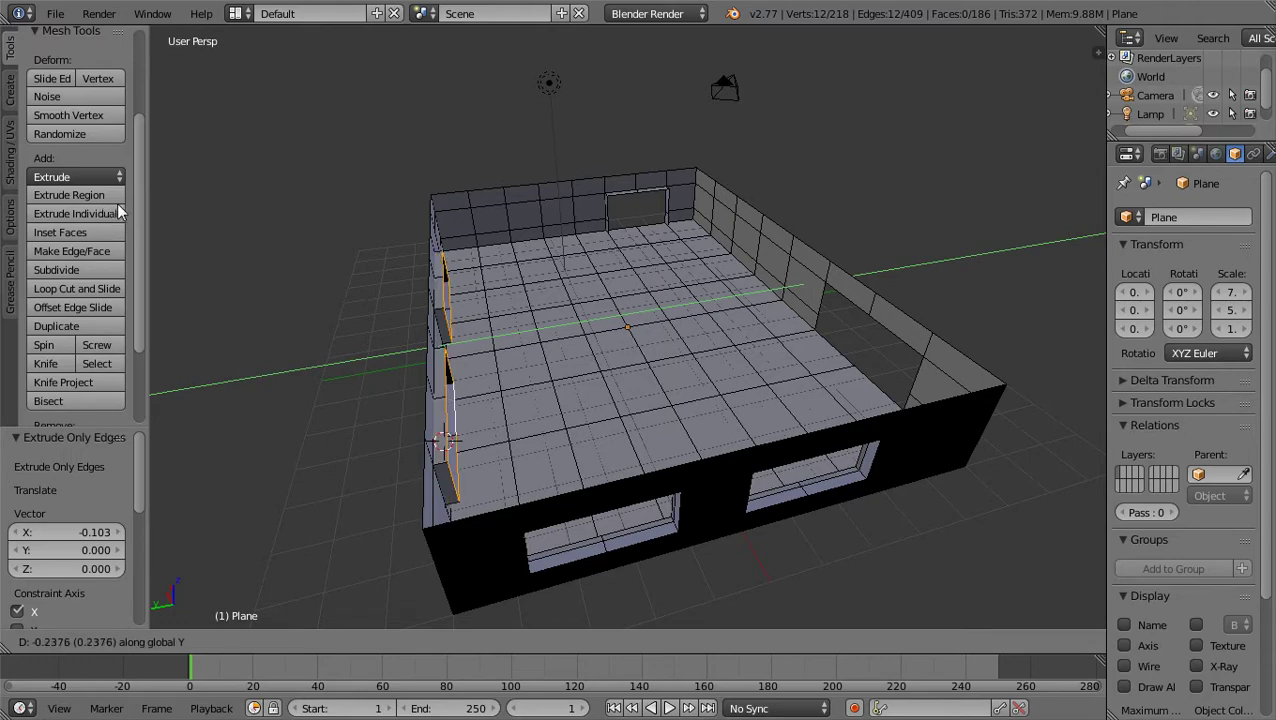
left_click(118, 212)
middle_click_drag(545, 218, 345, 185)
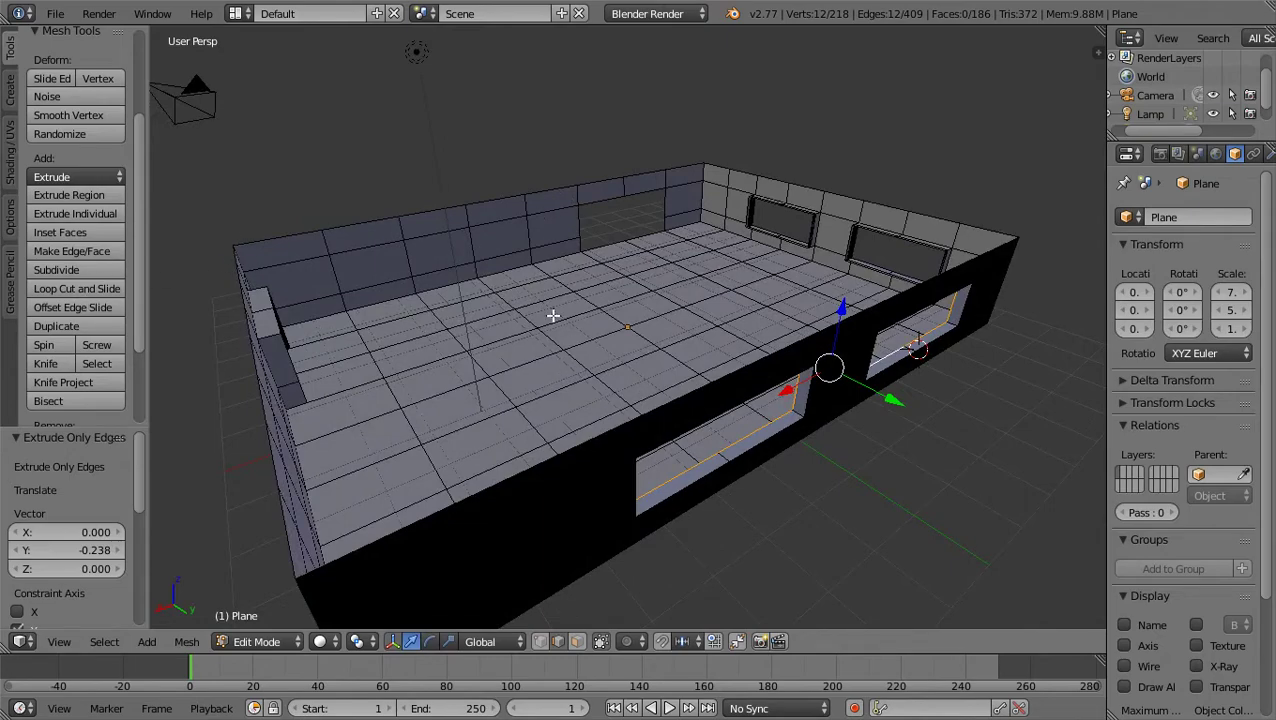
- Clear the selection by switching to face select and back to edge select
middle_click_drag(624, 282, 509, 175)
scroll(557, 240, "up", 4)
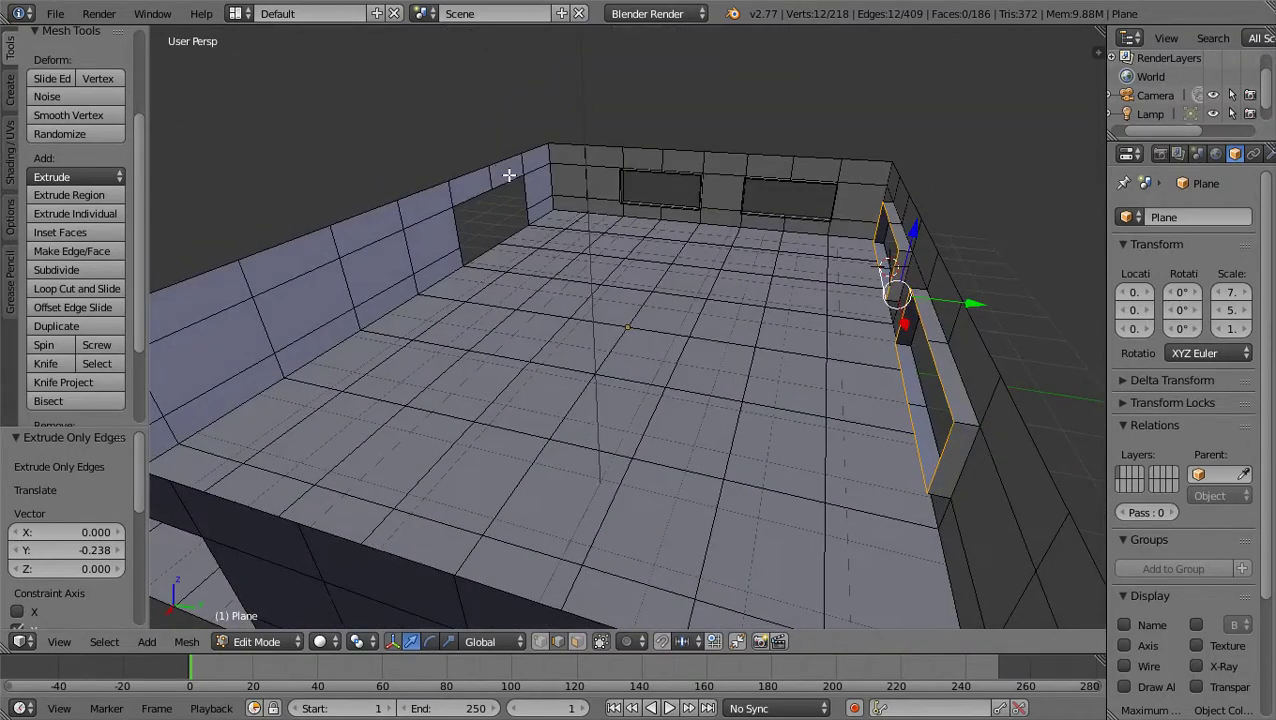
left_click(577, 641)
left_click(561, 643)
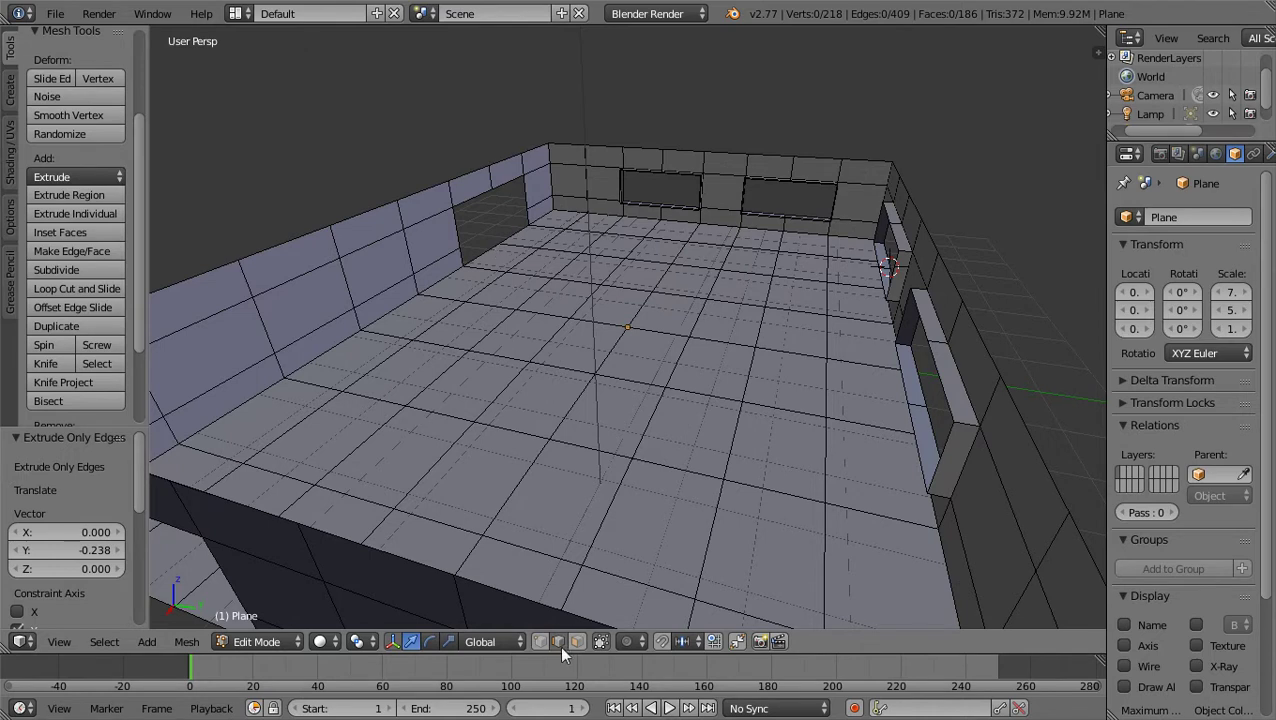
- Select the six edges outlining the remaining unframed wall opening
right_click(457, 258)
right_click(462, 222, "shift")
right_click(476, 197, "shift")
right_click(518, 186, "shift")
right_click(528, 189, "shift")
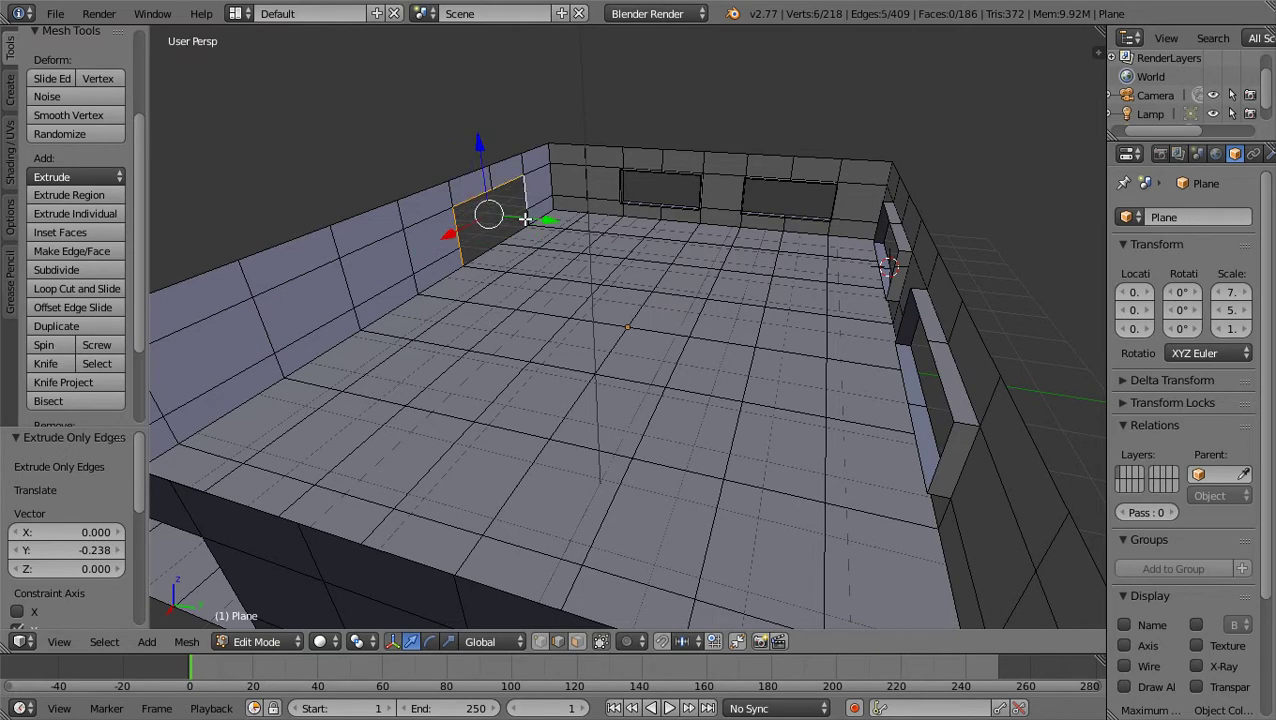
right_click(368, 240, "shift")
middle_click_drag(368, 240, 458, 246)
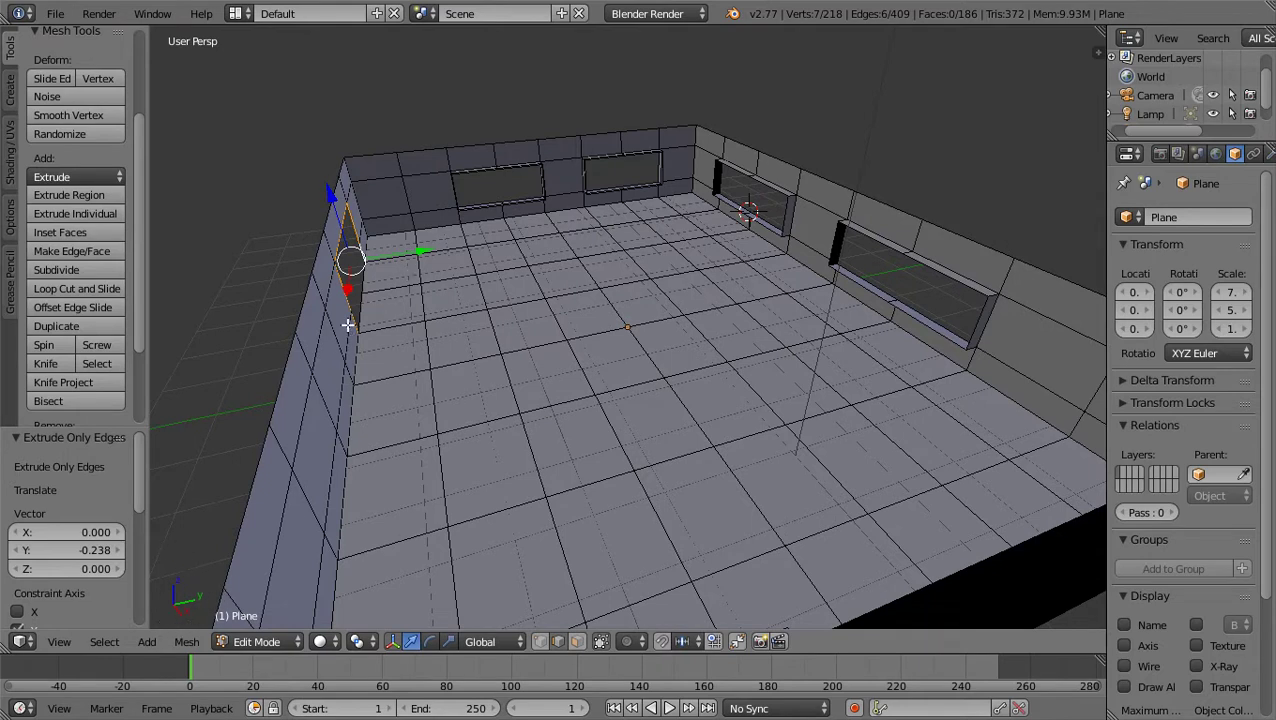
- Extrude those edges individually 0.211 along Y into a frame, then deselect it
left_click(91, 210)
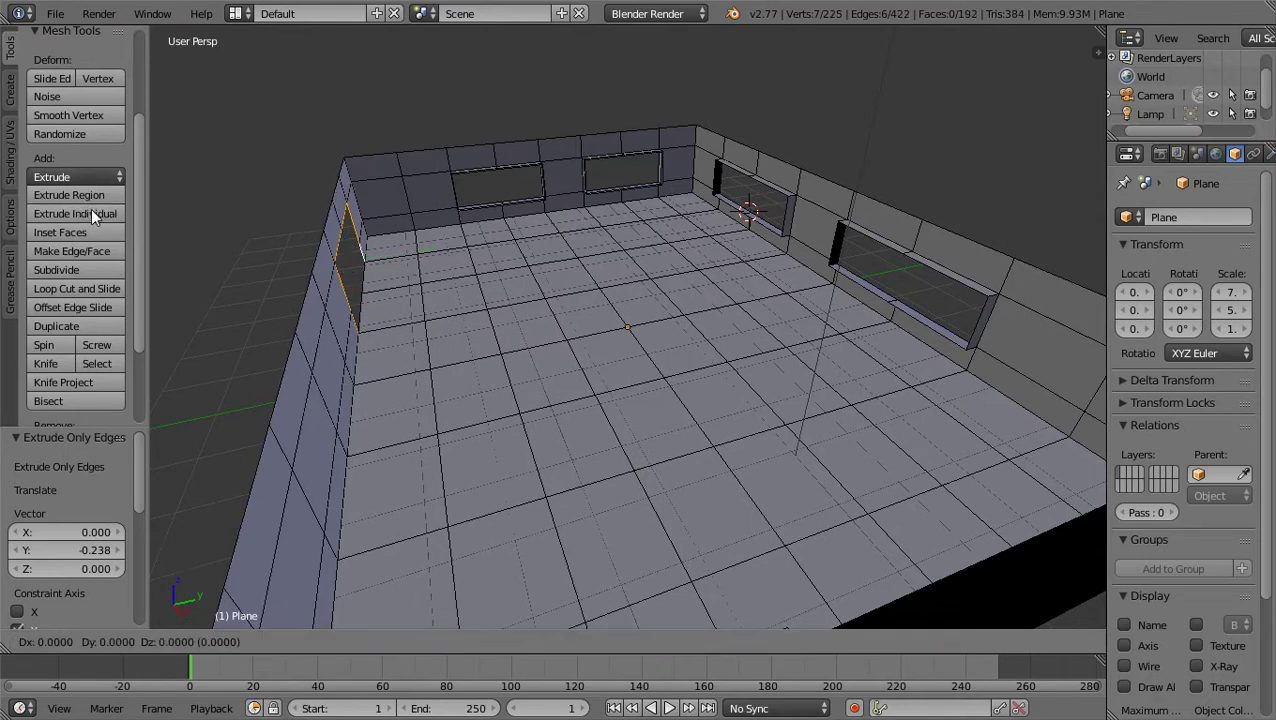
key("y")
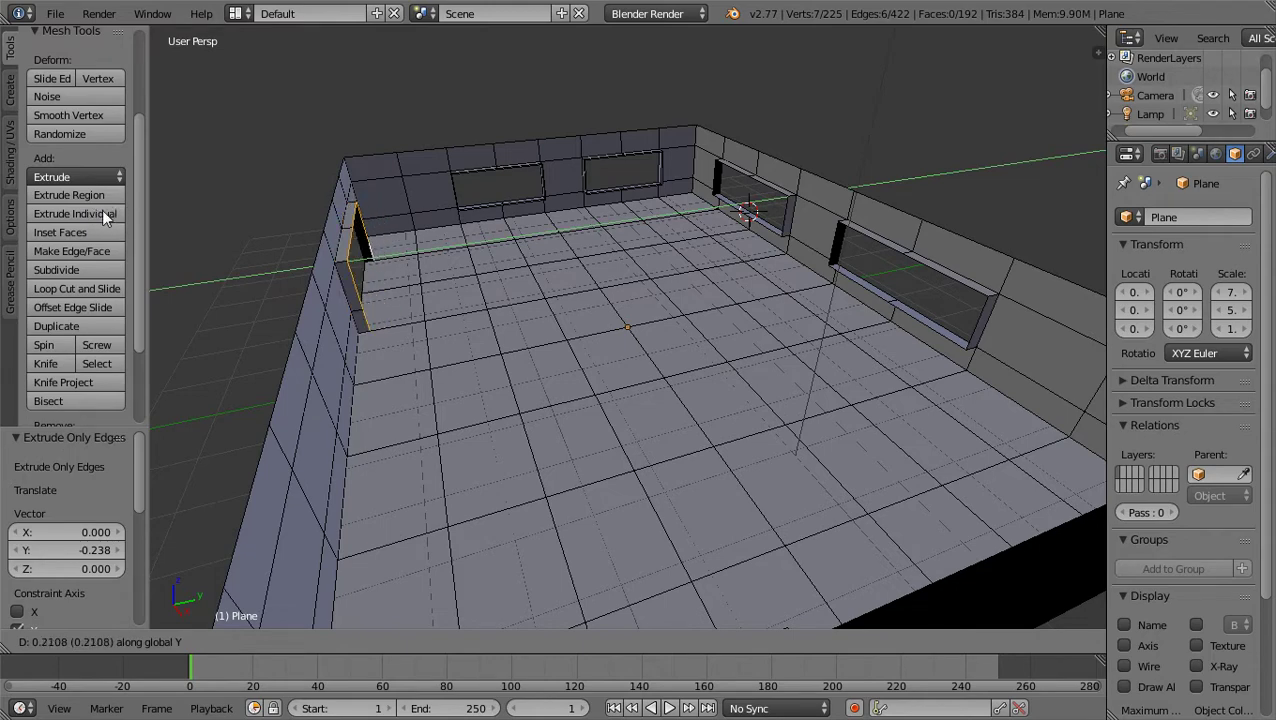
left_click(102, 209)
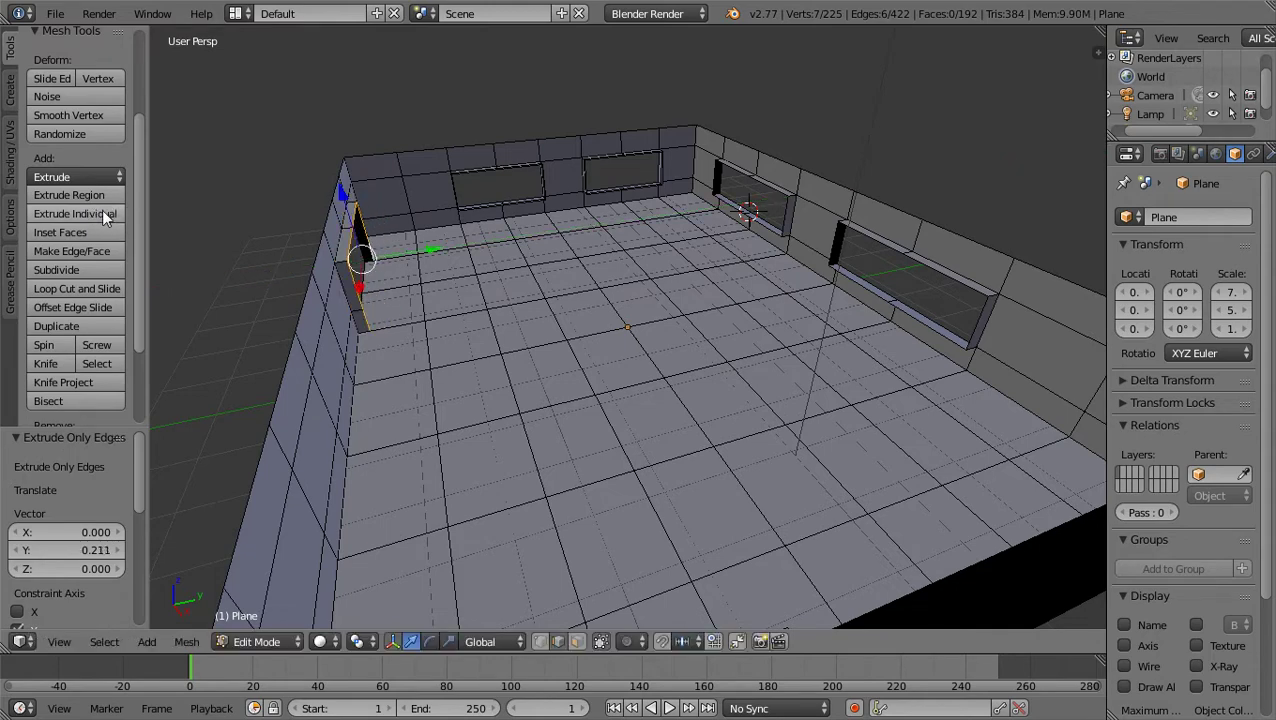
right_click(680, 342)
middle_click_drag(705, 339, 786, 355)
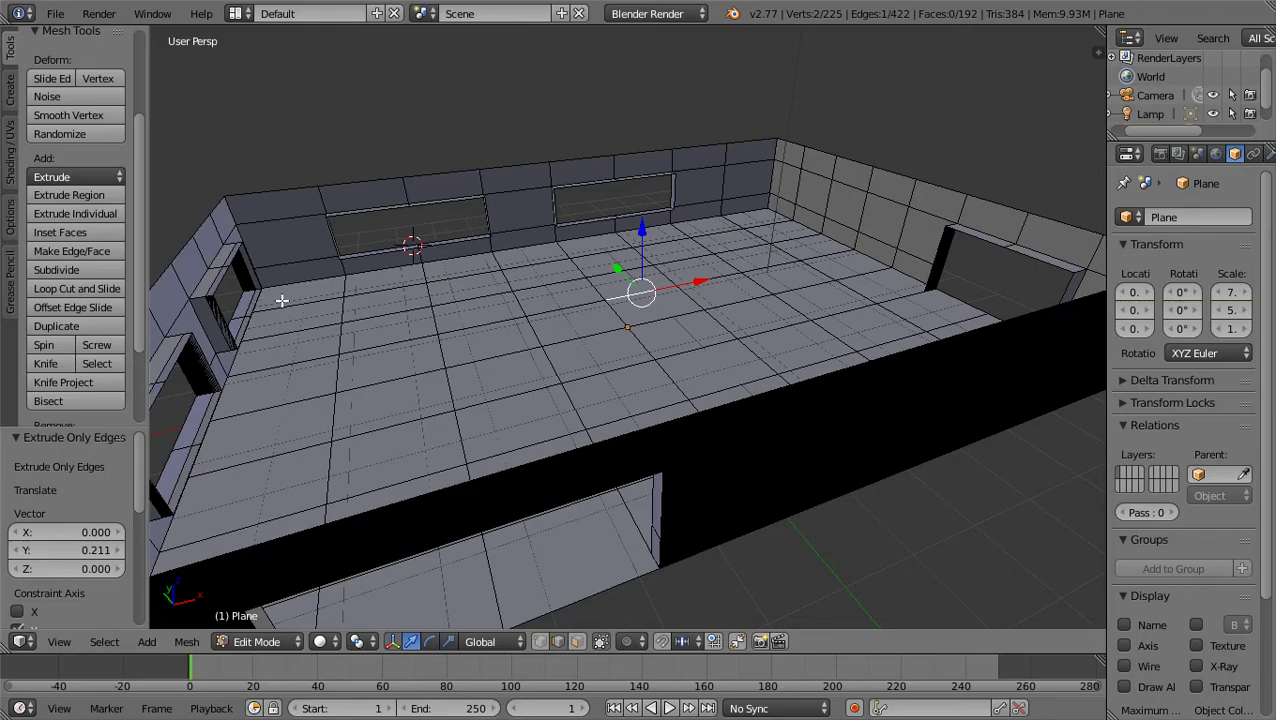
middle_click_drag(652, 279, 1017, 216)
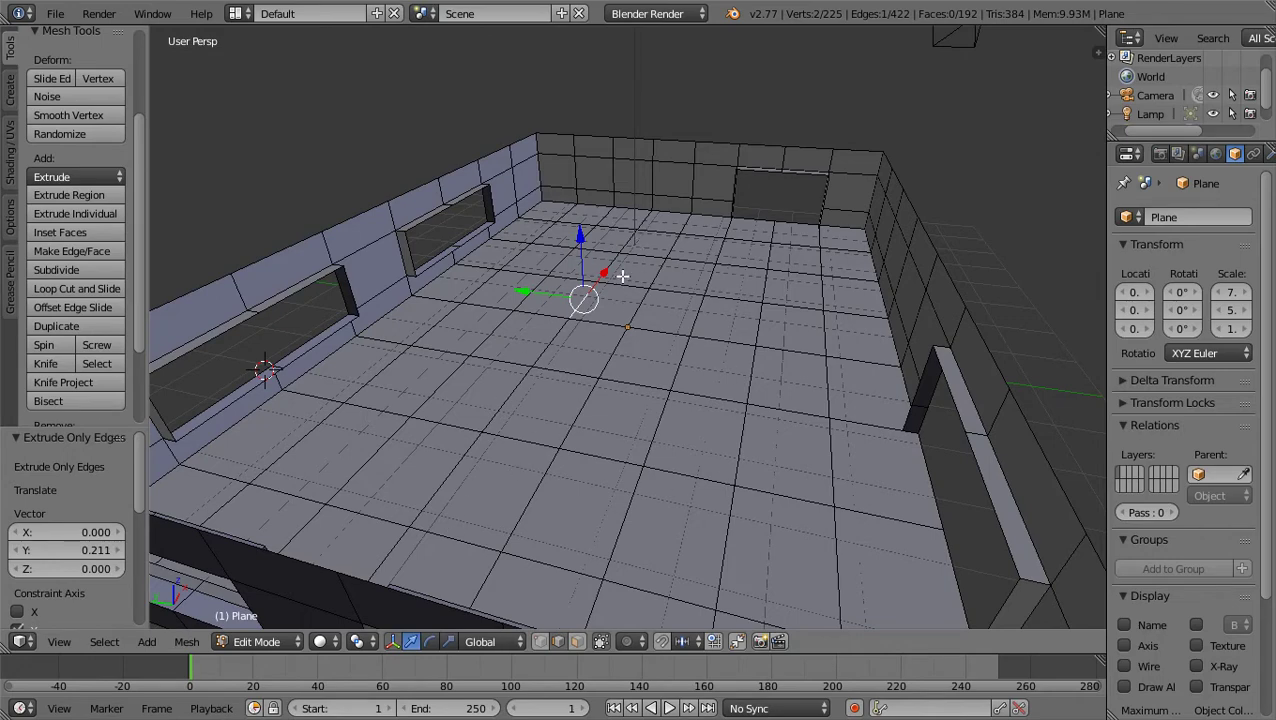
middle_click_drag(725, 288, 350, 273)
- Open File > Save As, showing the Blender Projects folder
left_click(55, 15)
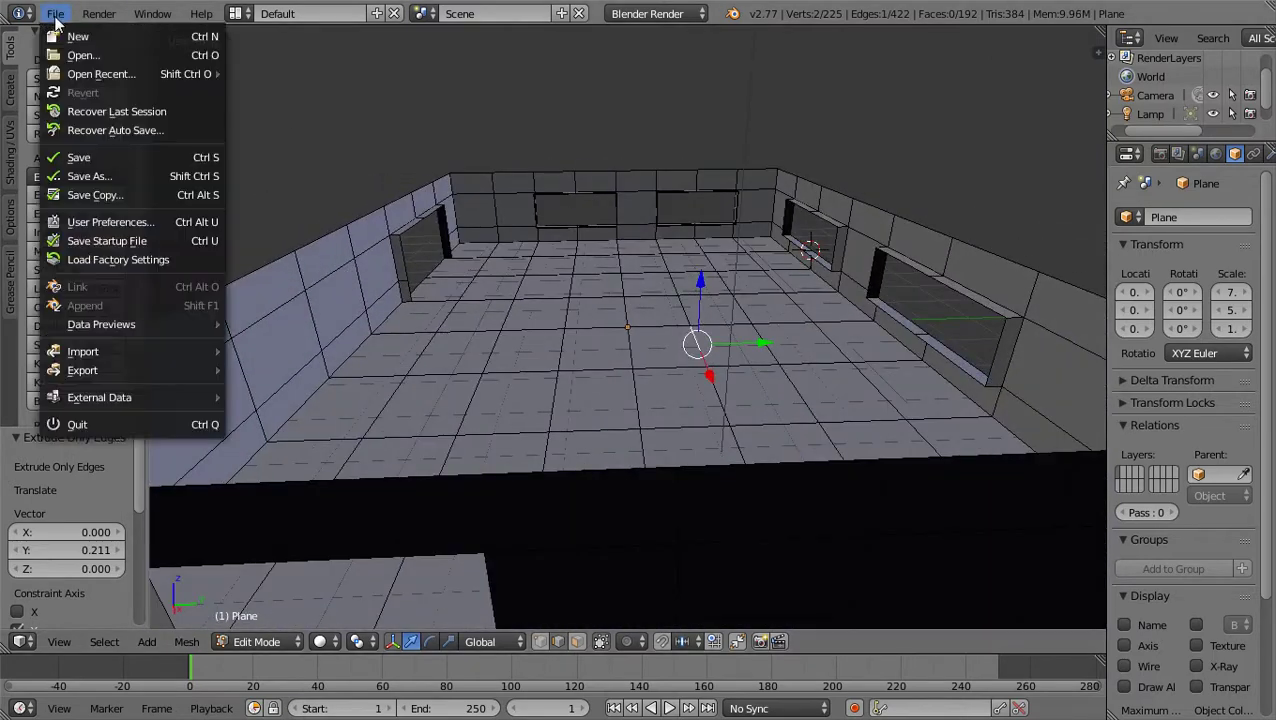
left_click(103, 178)
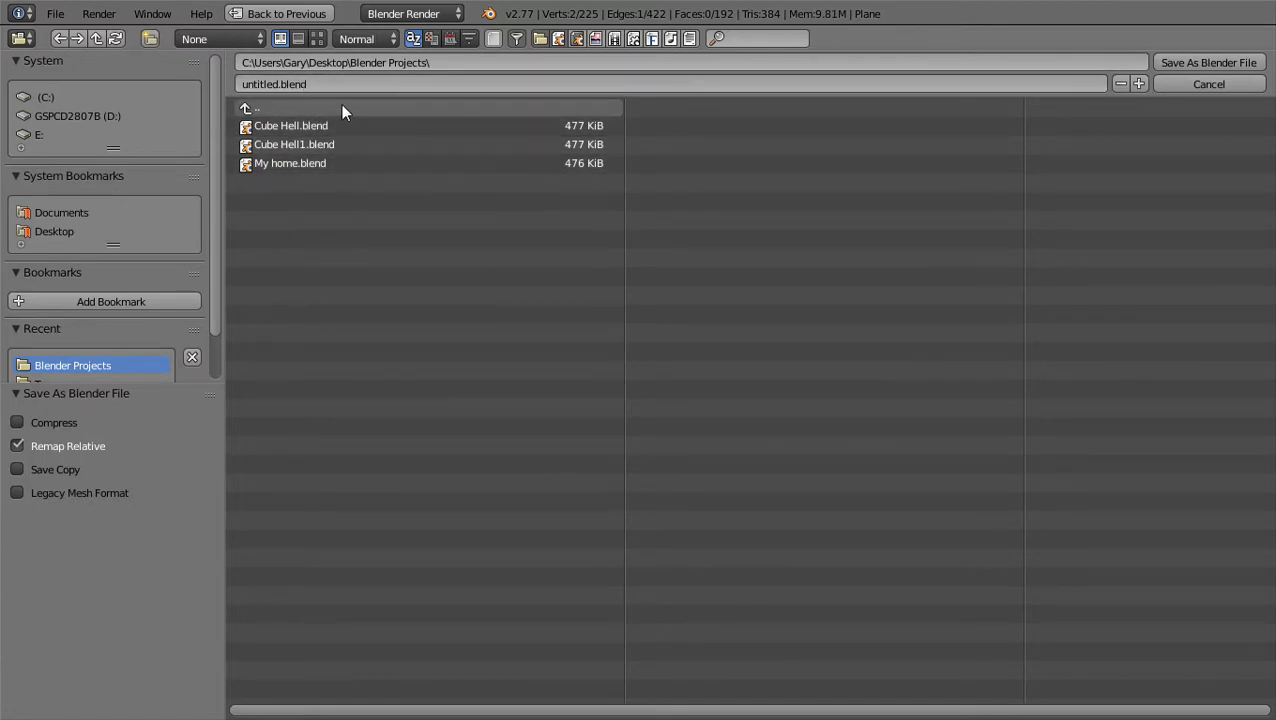
- Name the file 'Boardroom 01' and save it as a Blender file
left_click(407, 84)
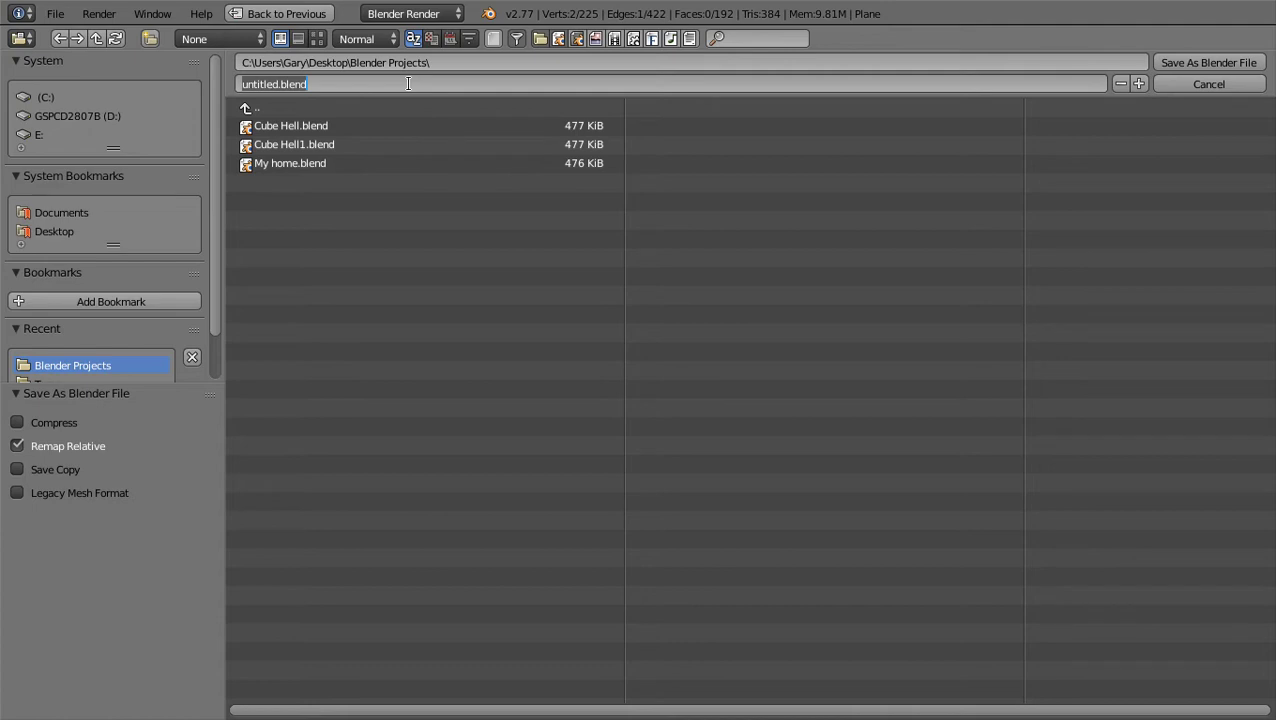
type("Boardroom 01")
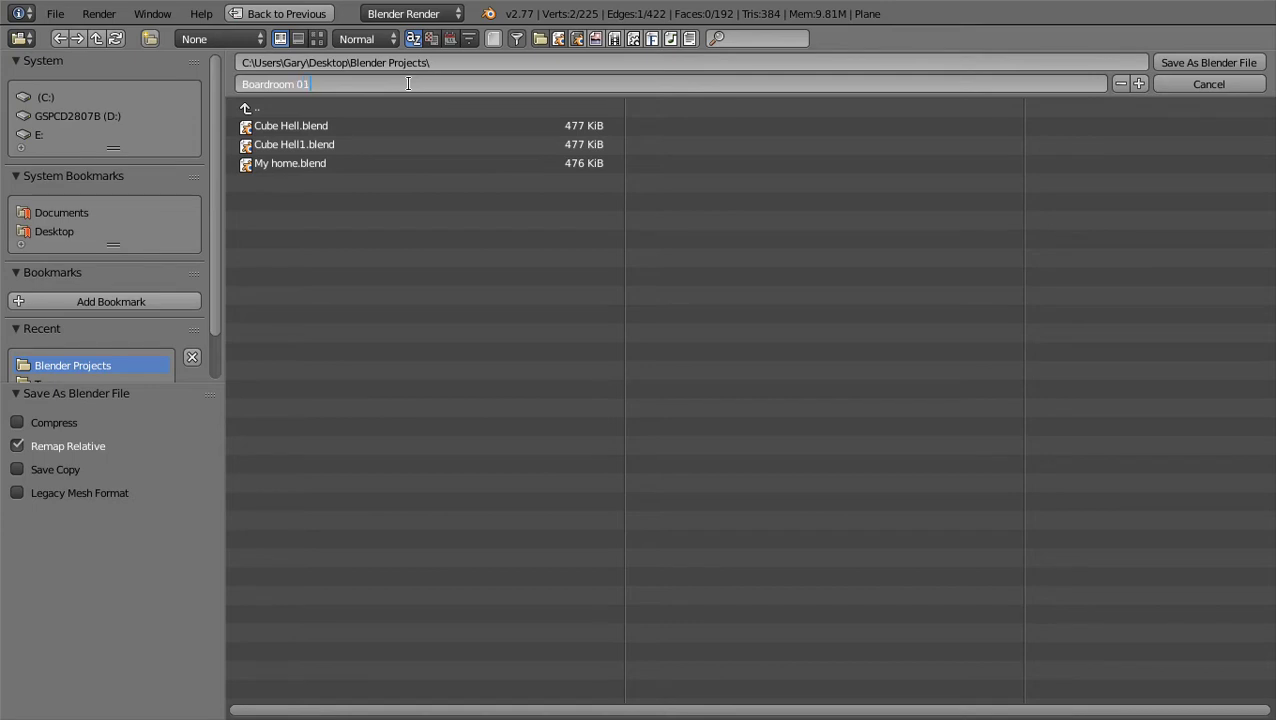
key("Return")
left_click(1212, 63)
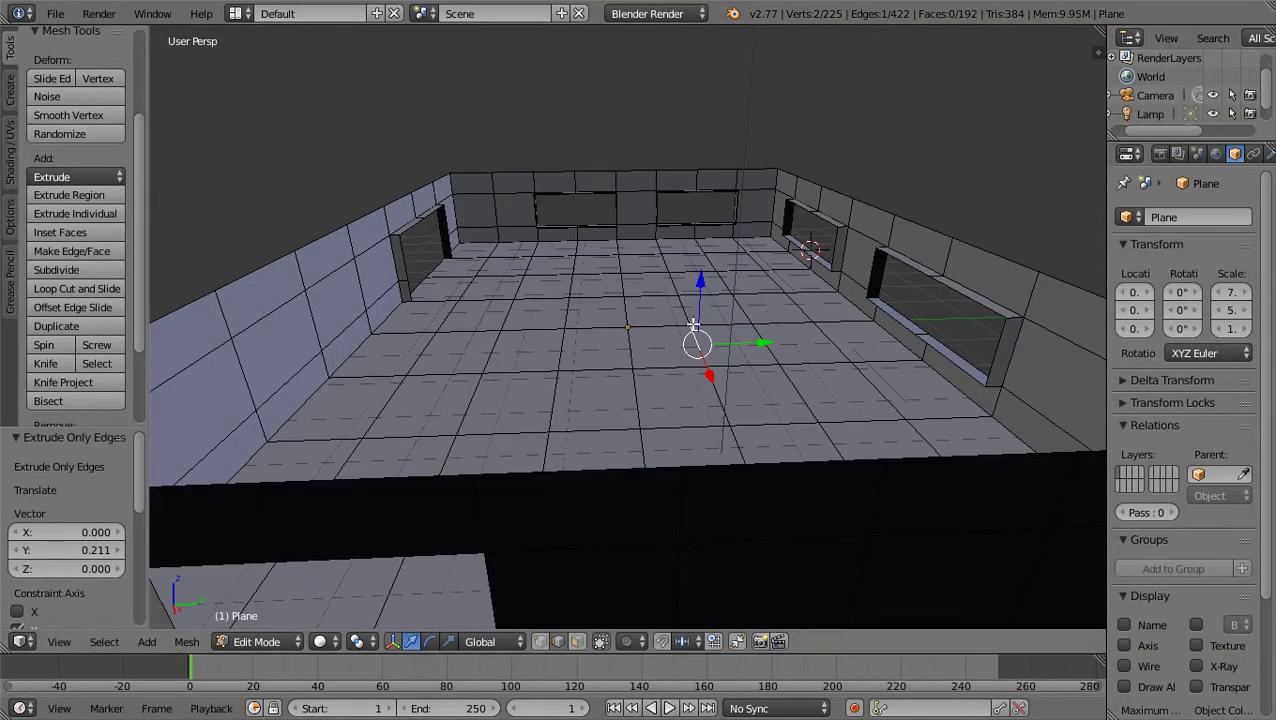
scroll(718, 322, "down", 3)
middle_click_drag(732, 316, 299, 305)
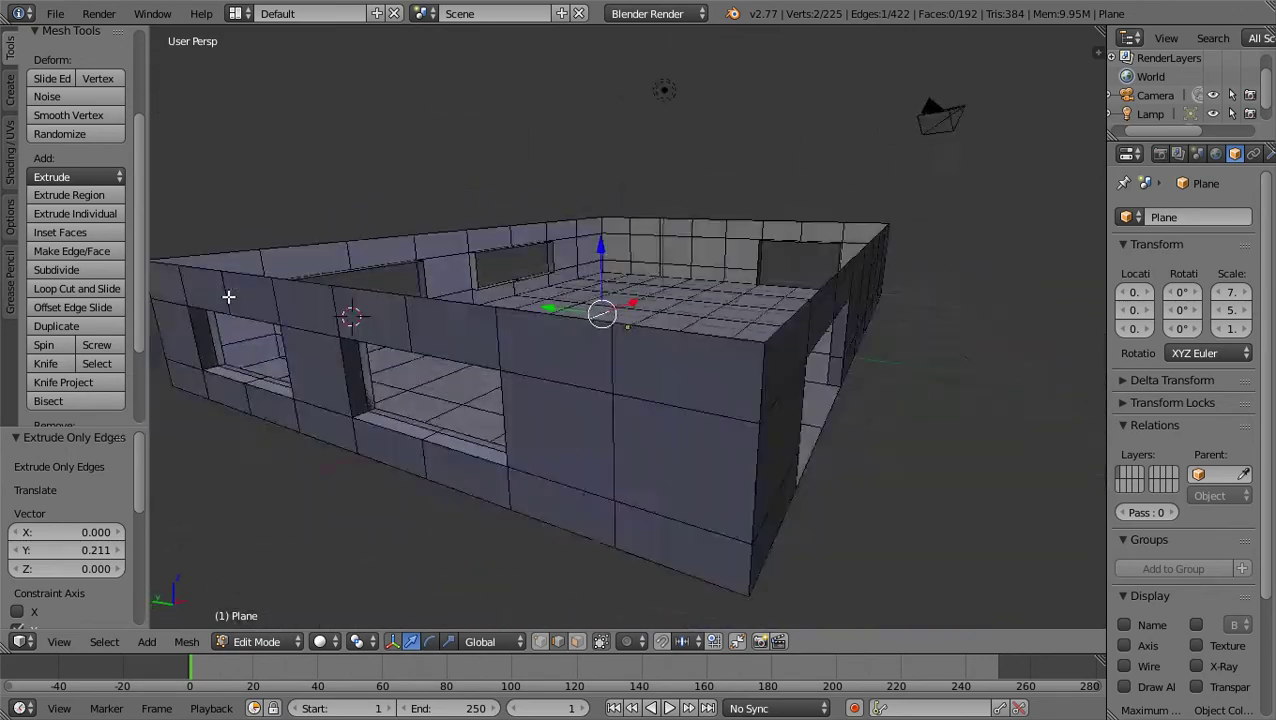
middle_click_drag(217, 297, 1065, 340)
middle_click_drag(988, 379, 1094, 347)
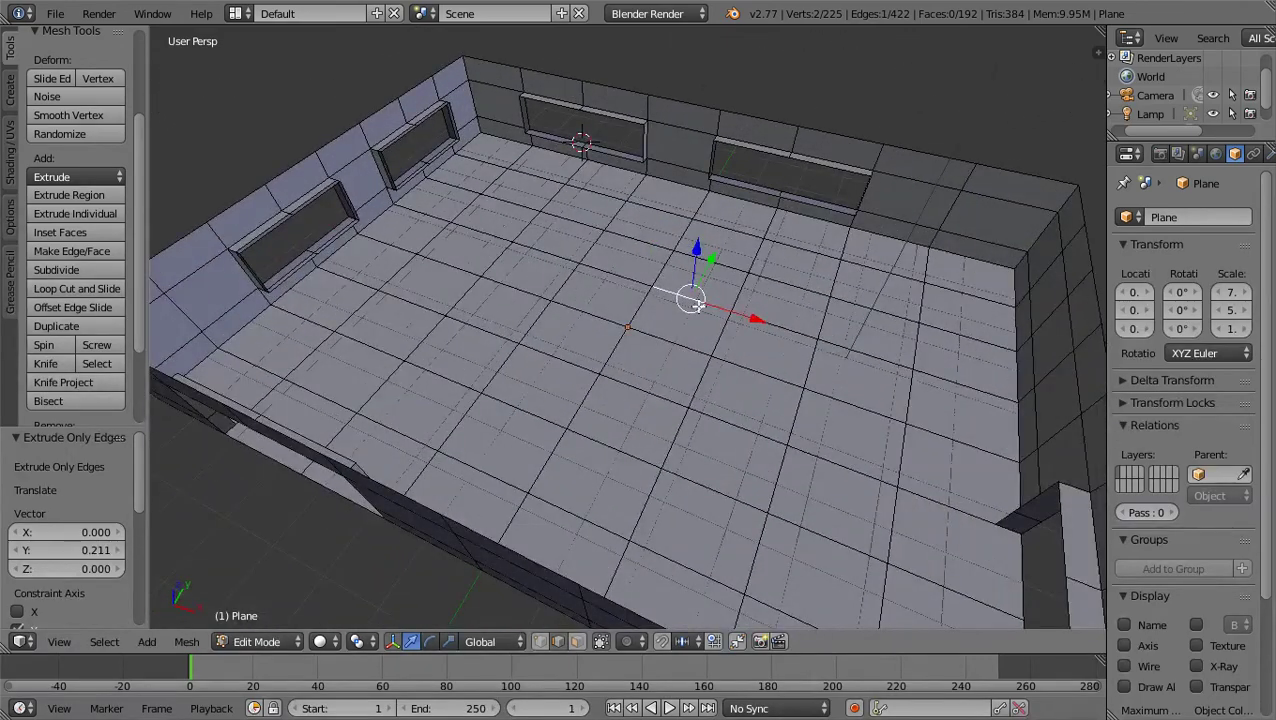
middle_click_drag(750, 291, 660, 229)
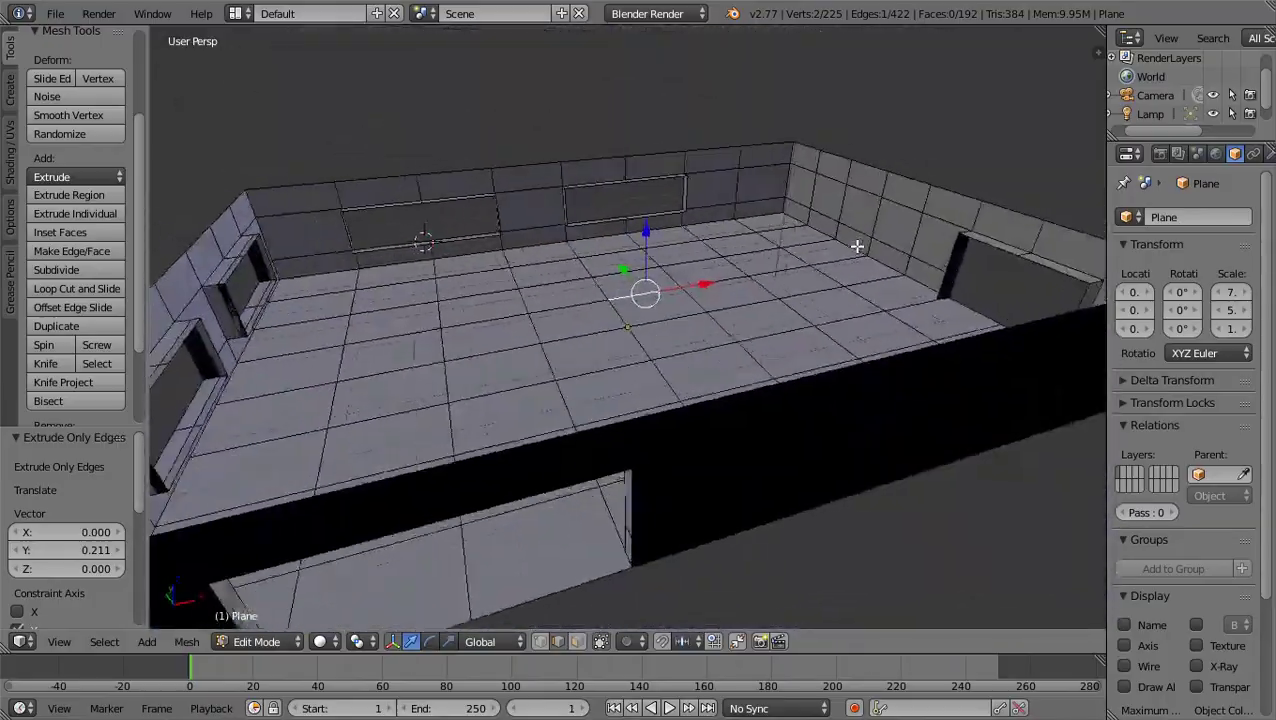
middle_click_drag(857, 246, 528, 229)
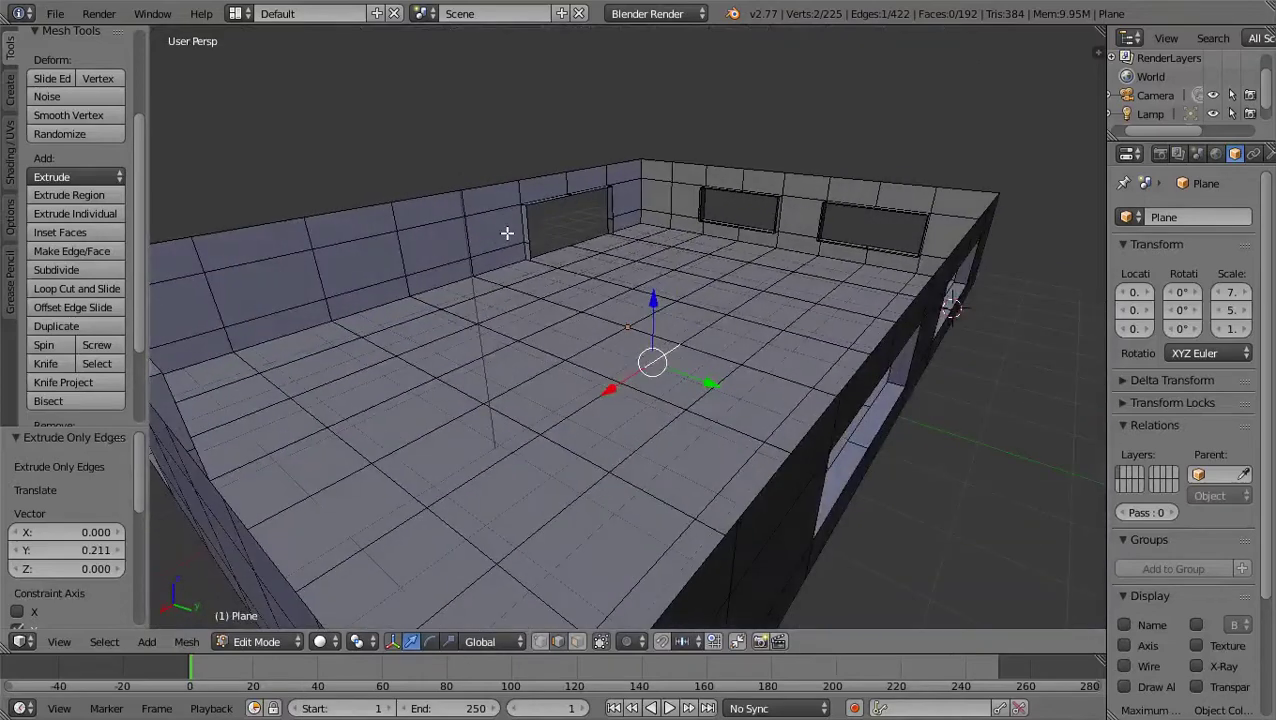